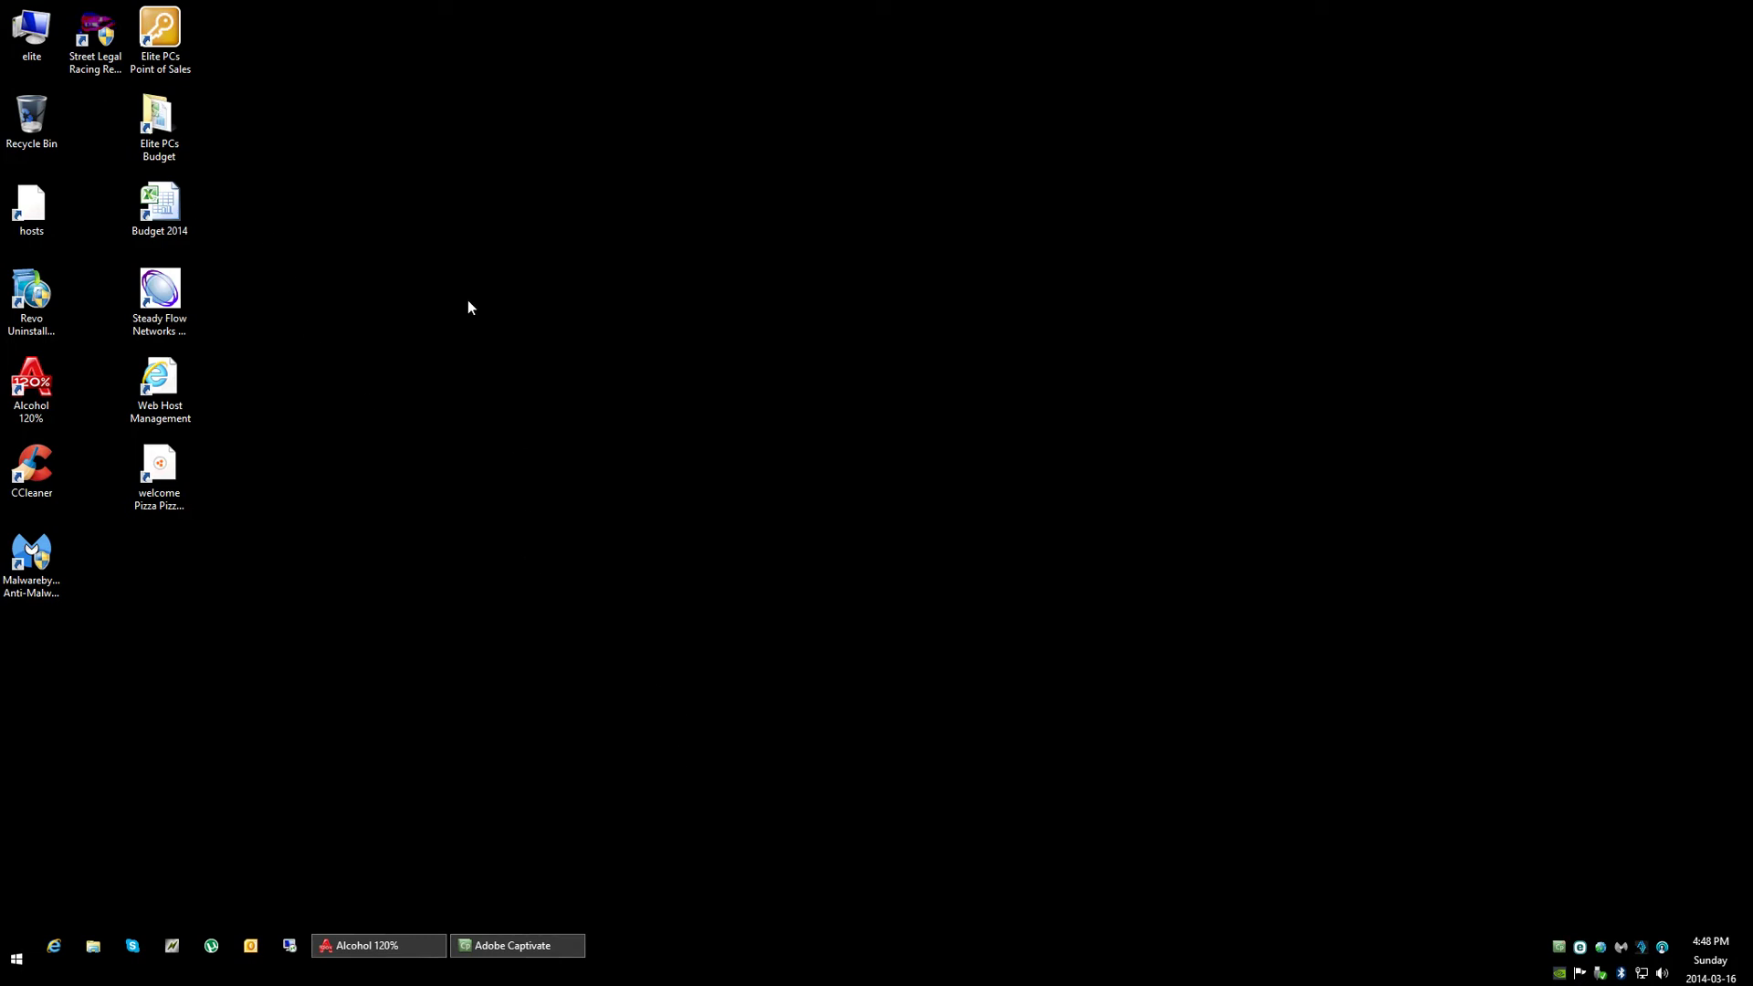
Step: Mount the IMS-SLRR image on virtual drive G: in Alcohol 120%, then minimize Alcohol 120%
key(s)
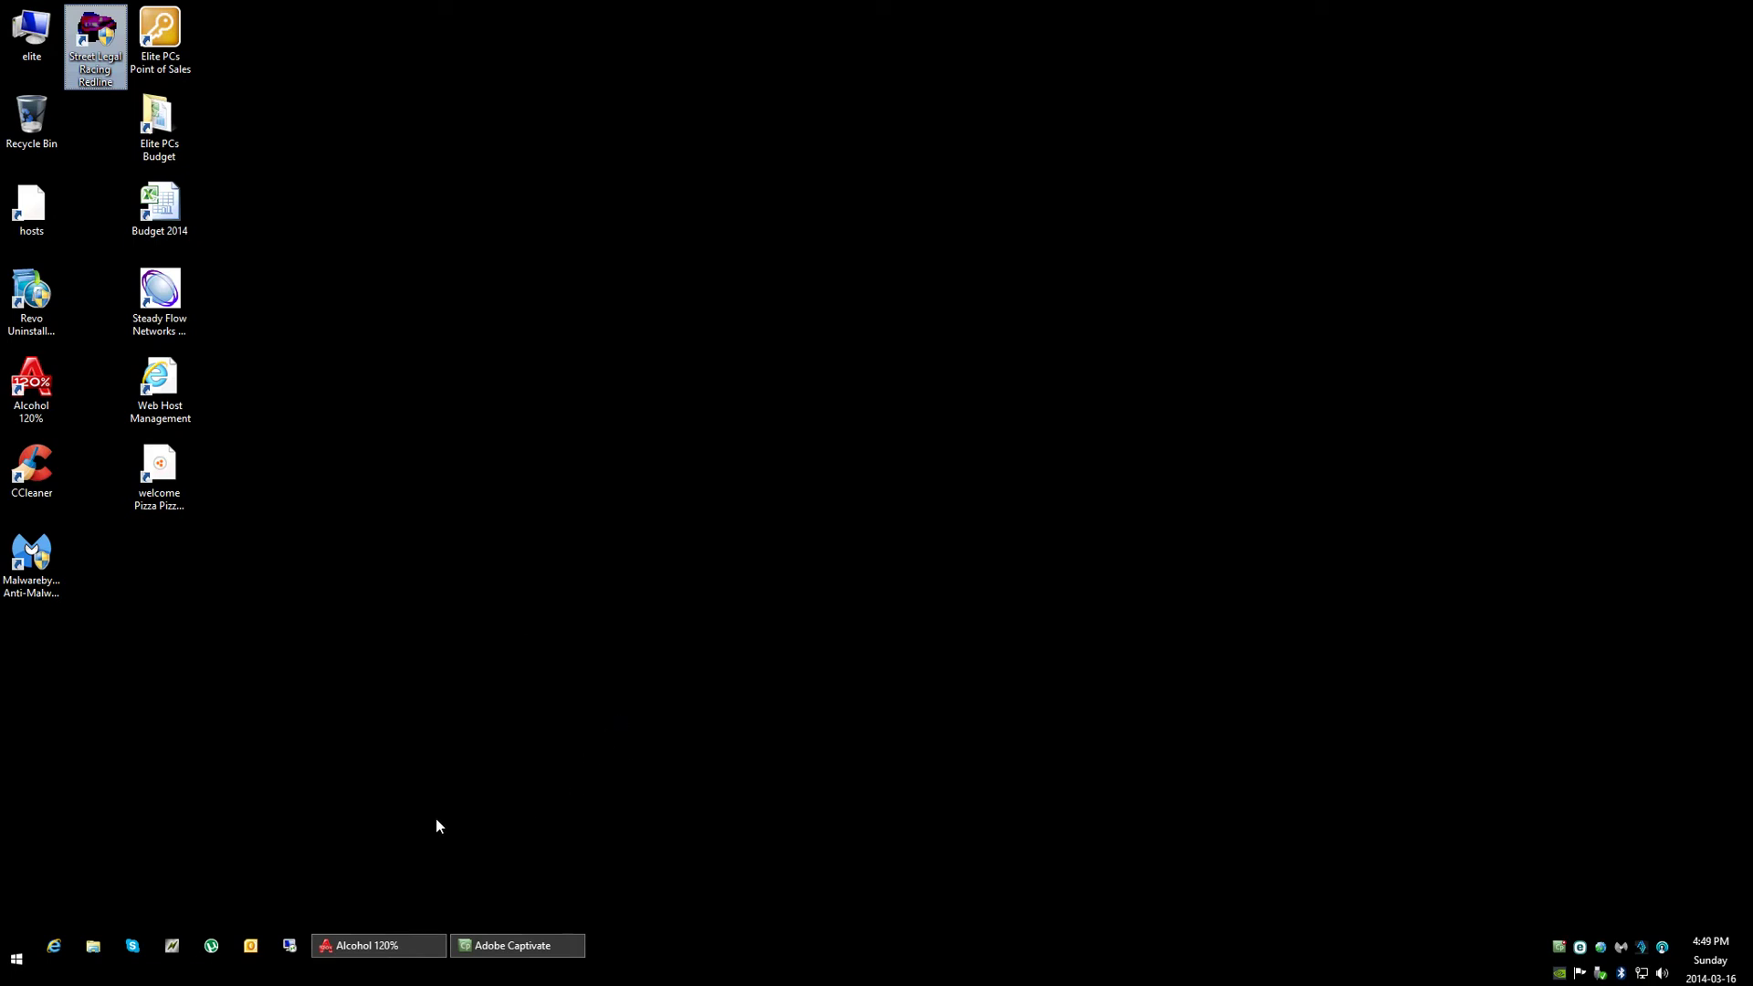
click(351, 950)
right_click(355, 212)
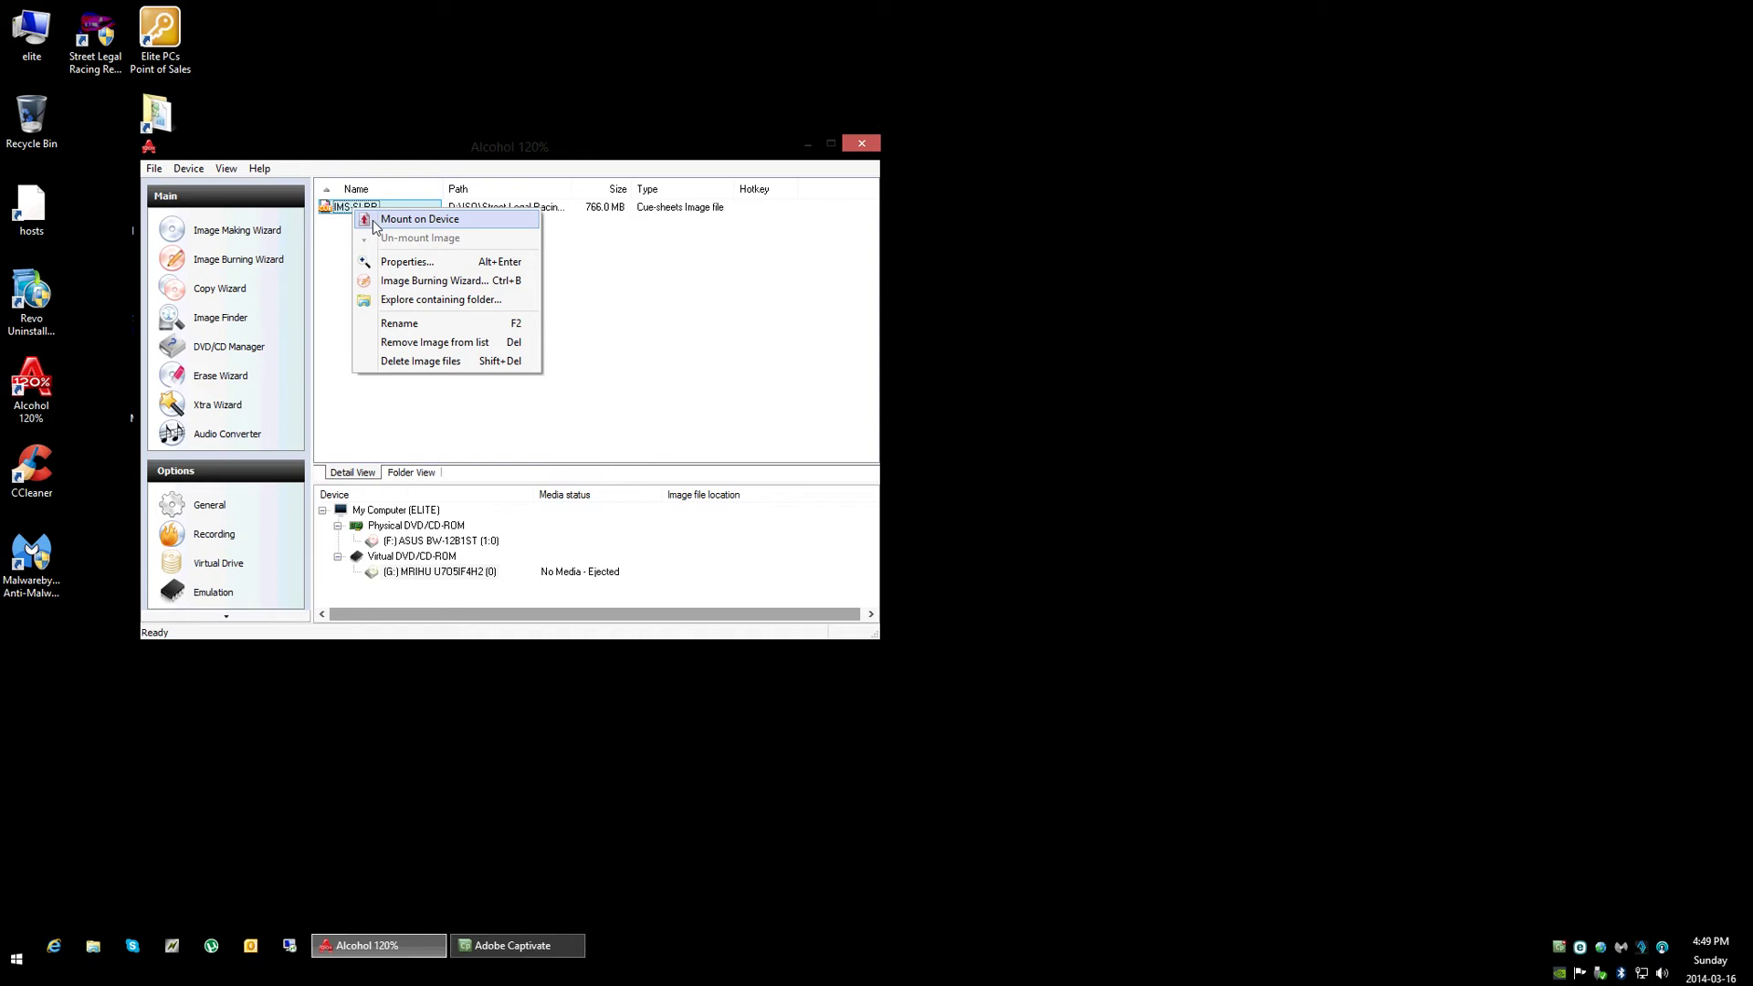
click(420, 219)
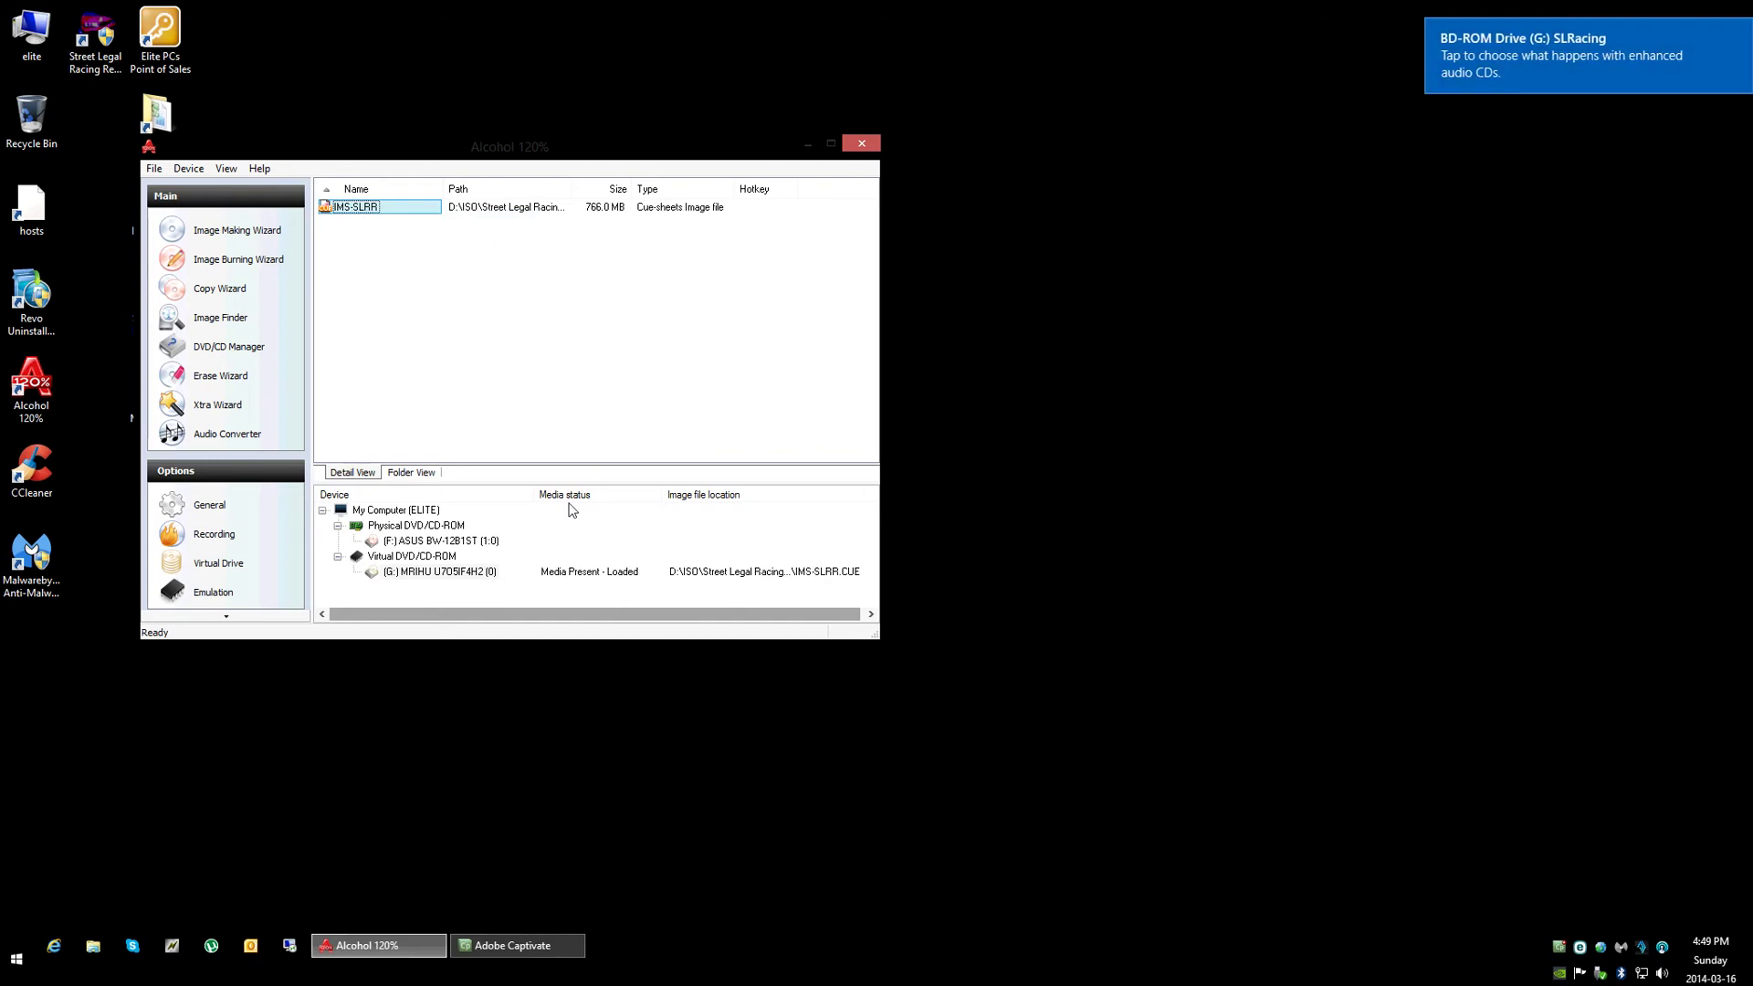
click(808, 144)
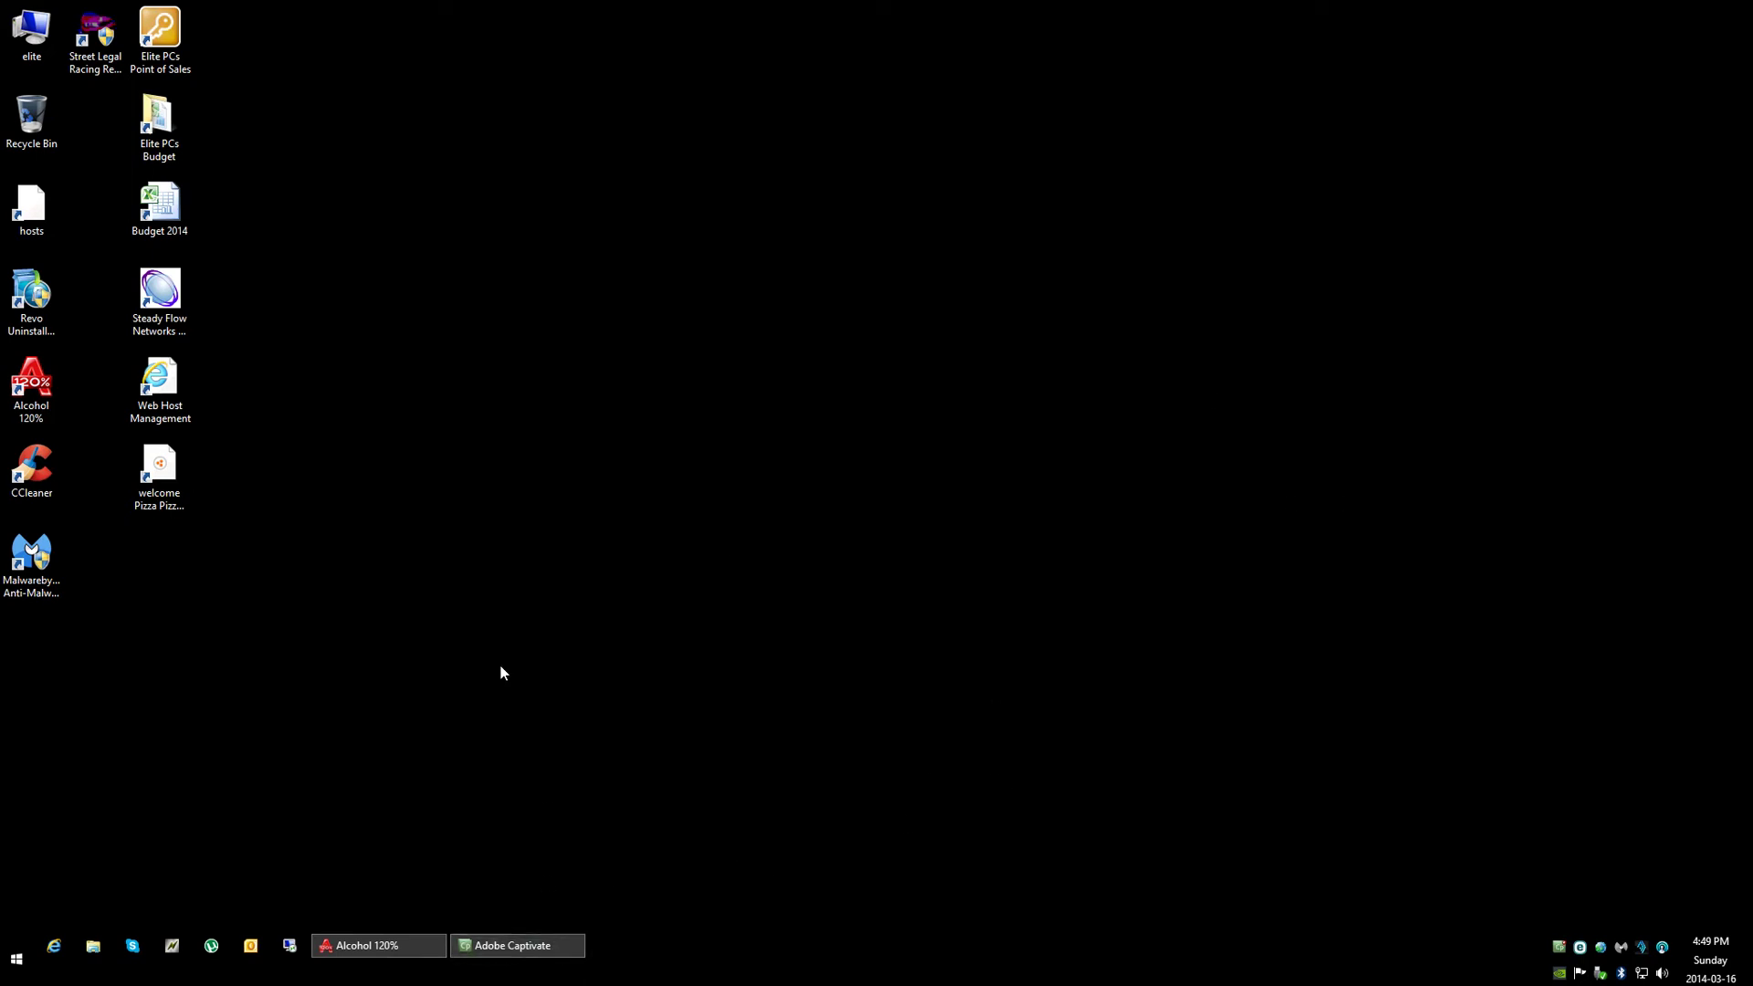
Step: Open BD-ROM Drive (G:) SLRacing from the drives view to list SLRSetup.EXE and Launch.exe
double_click(32, 36)
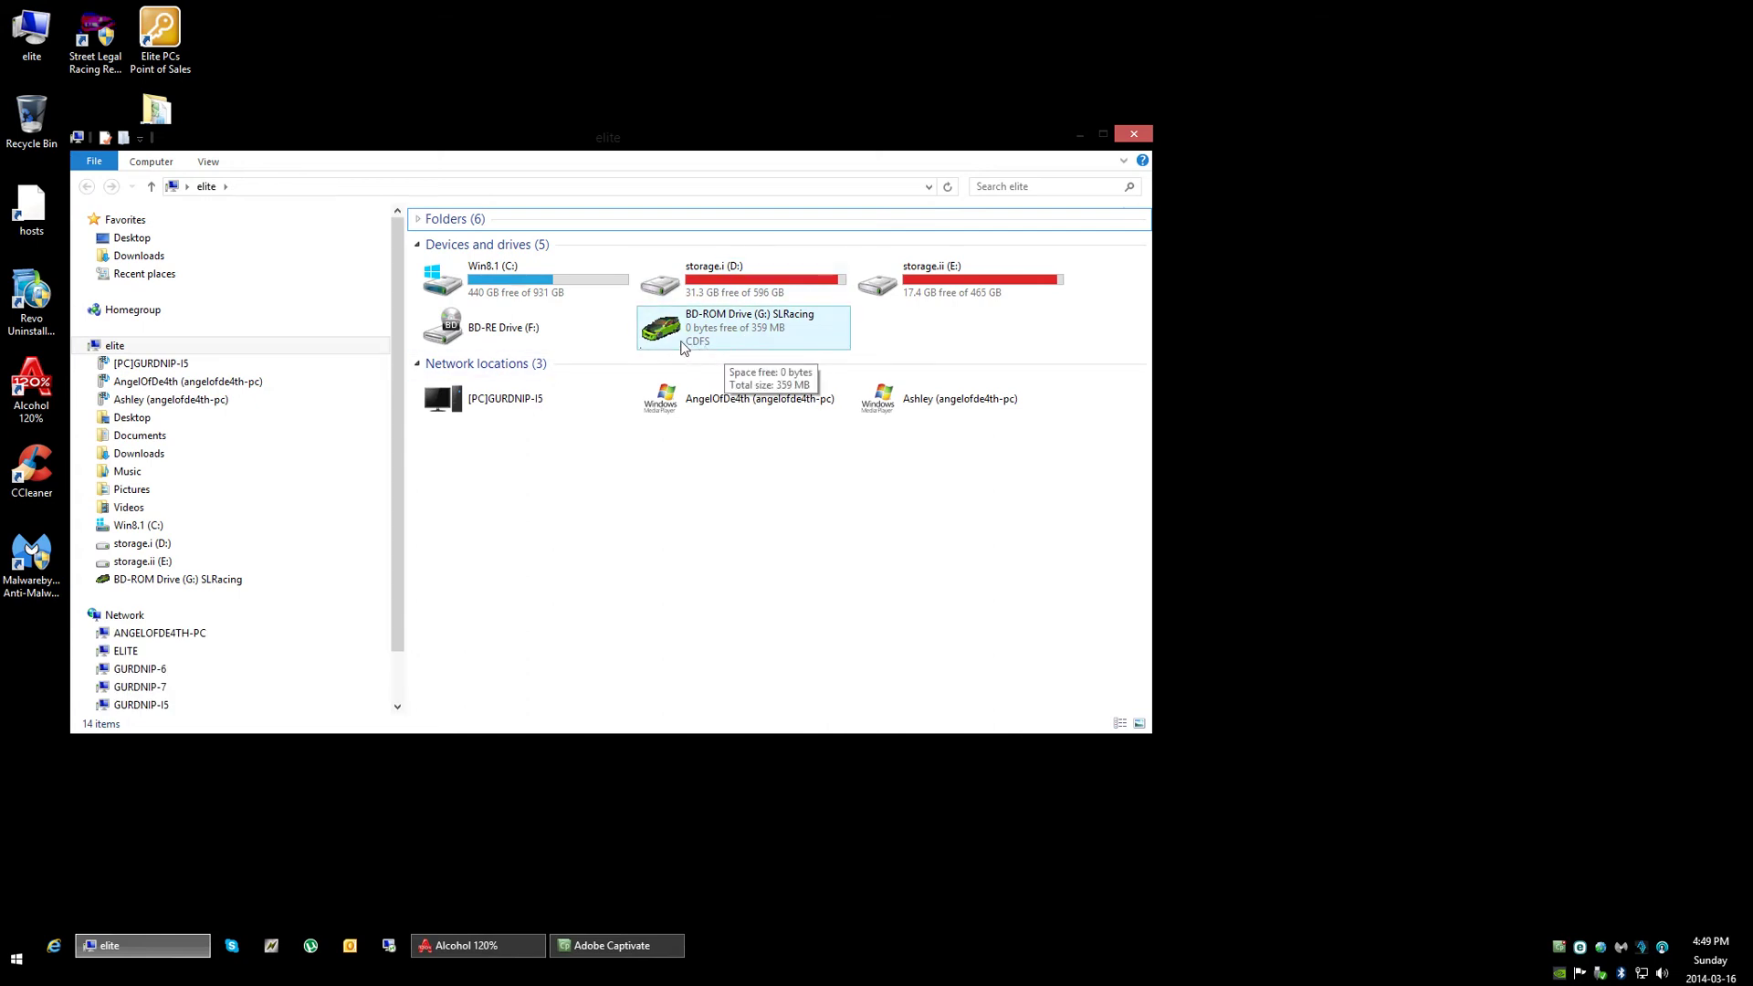
click(733, 333)
right_click(734, 334)
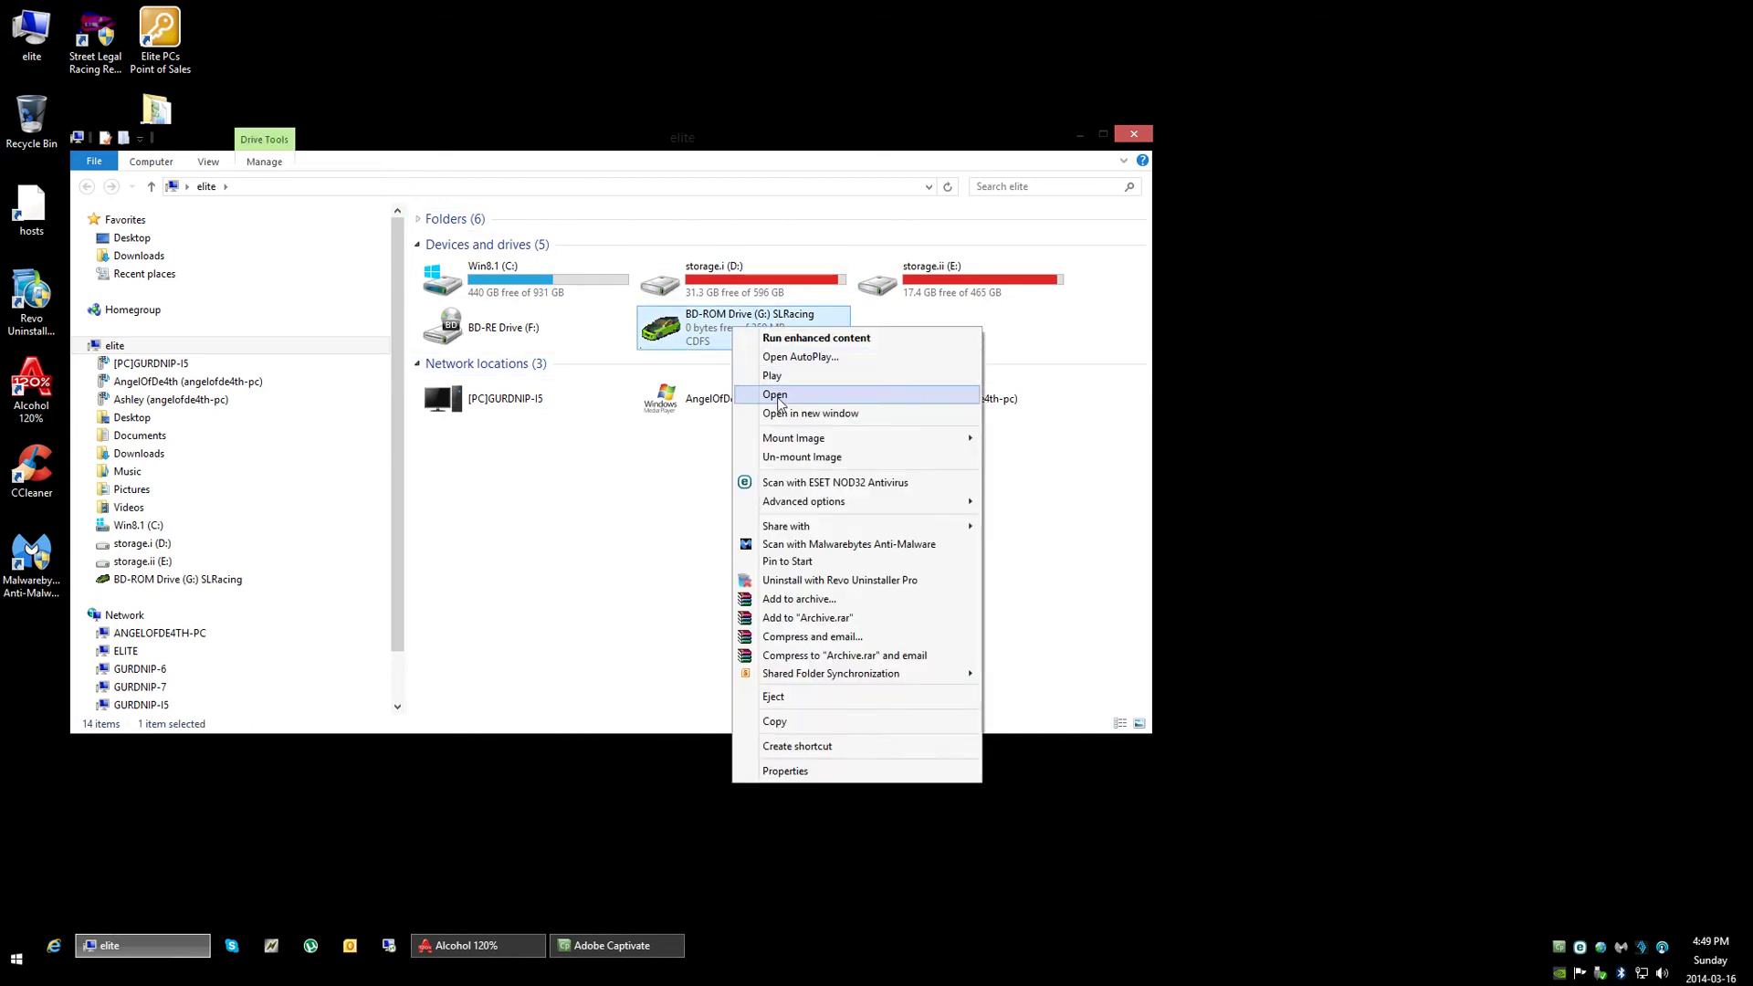
click(779, 403)
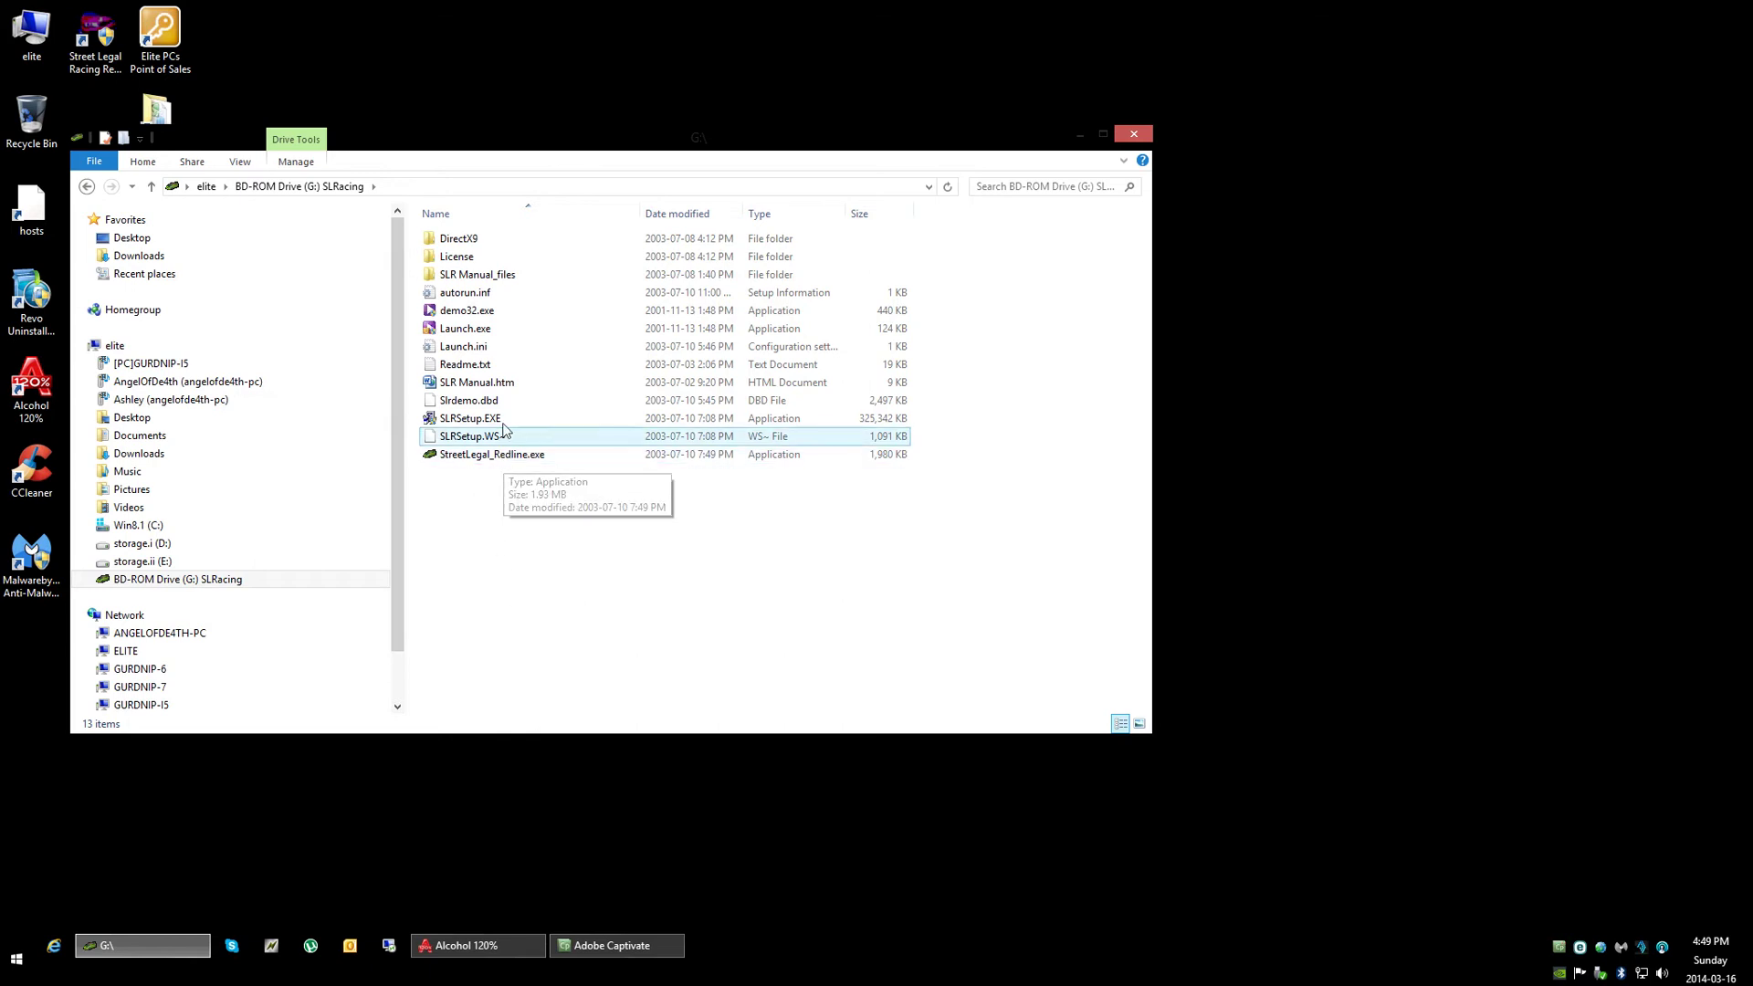
Step: Set SLRSetup.EXE's Properties compatibility mode to Windows XP (Service Pack 2) and confirm
right_click(466, 426)
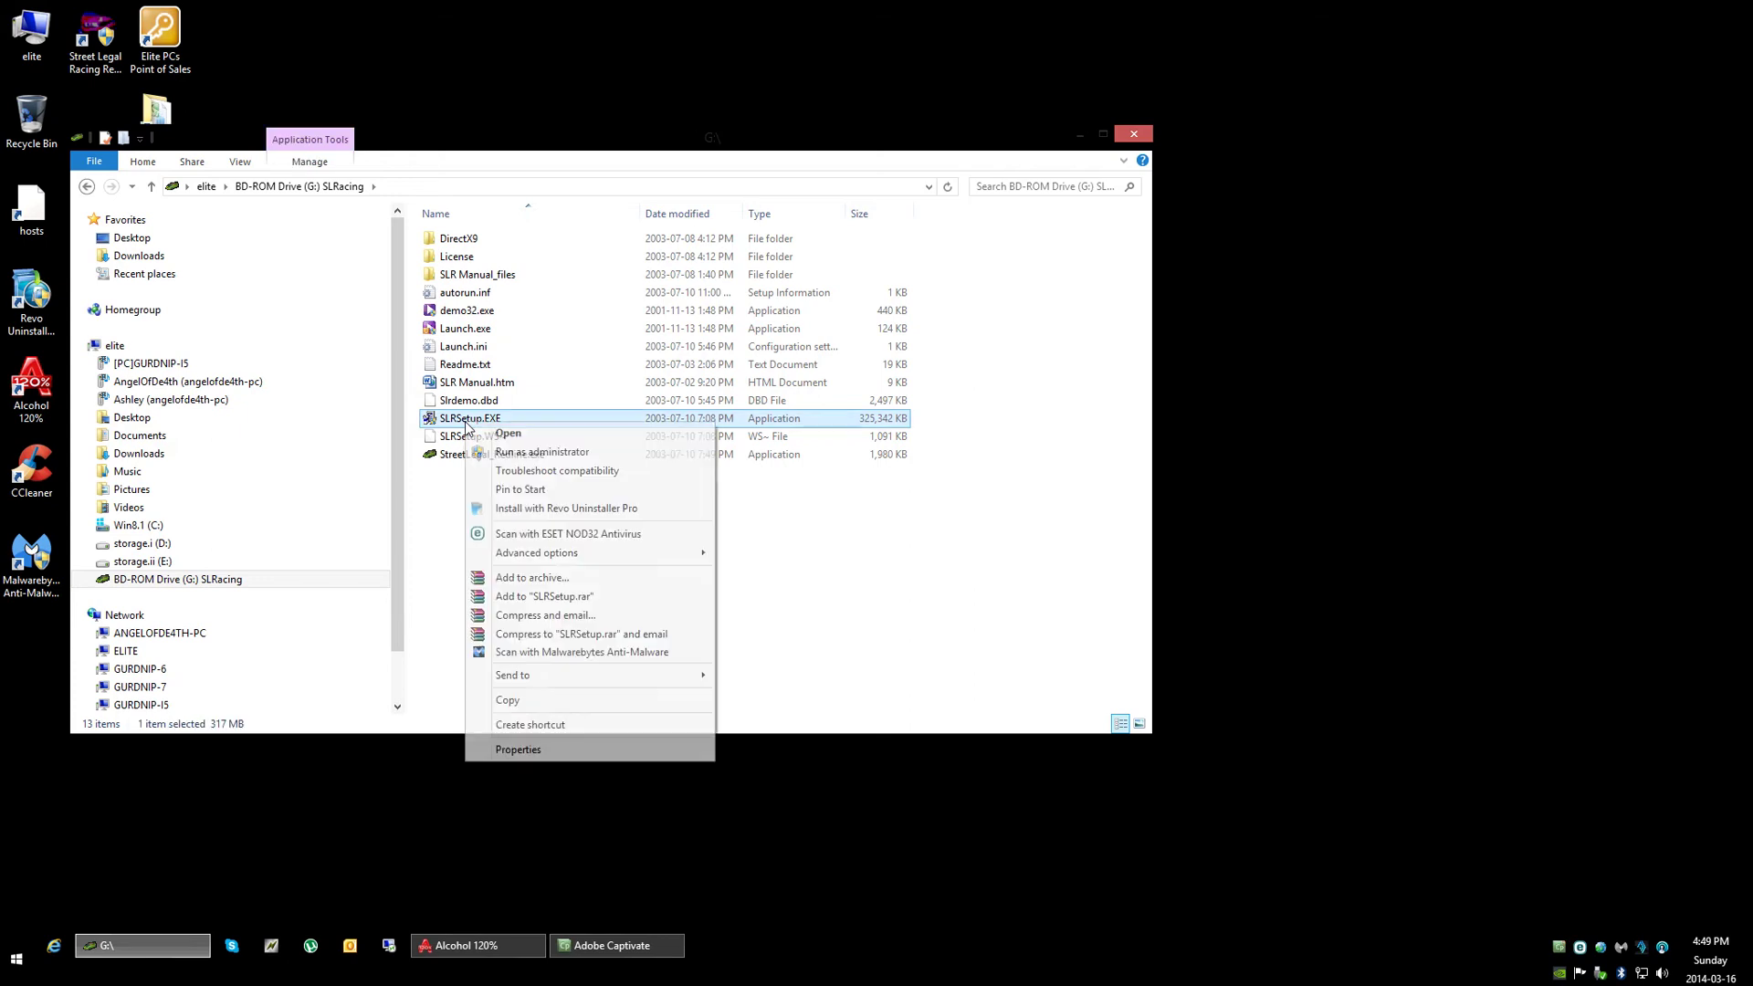
click(516, 749)
click(548, 464)
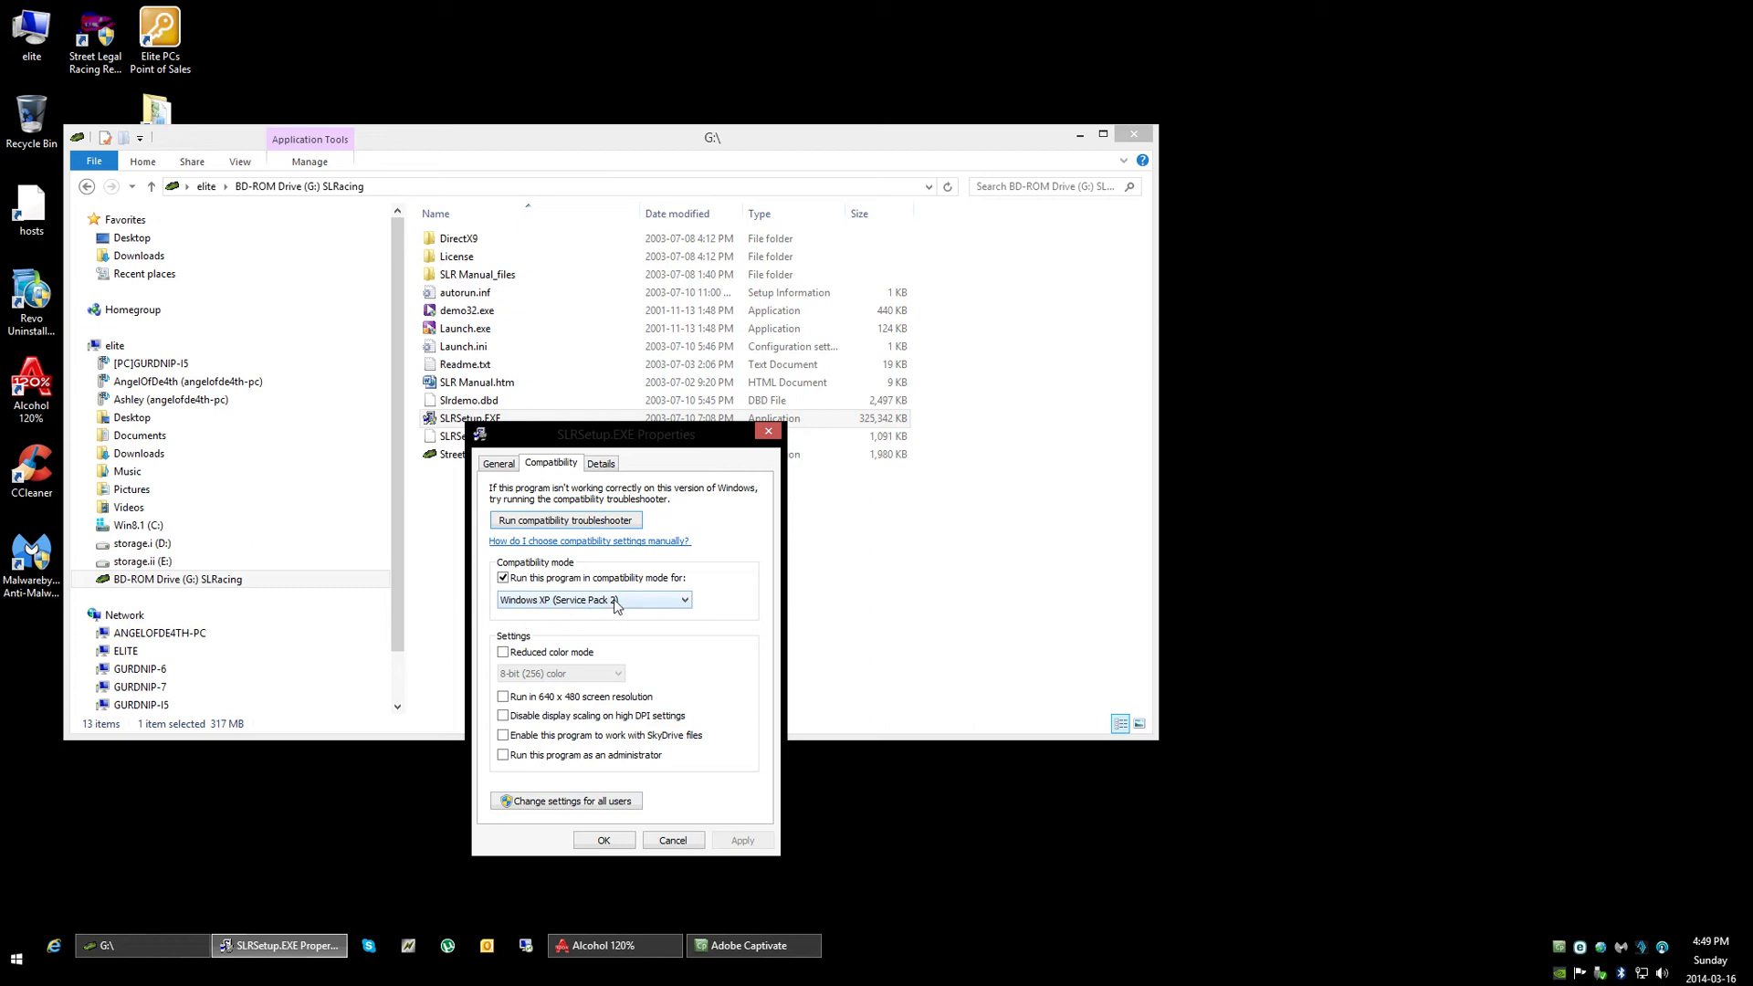
click(614, 844)
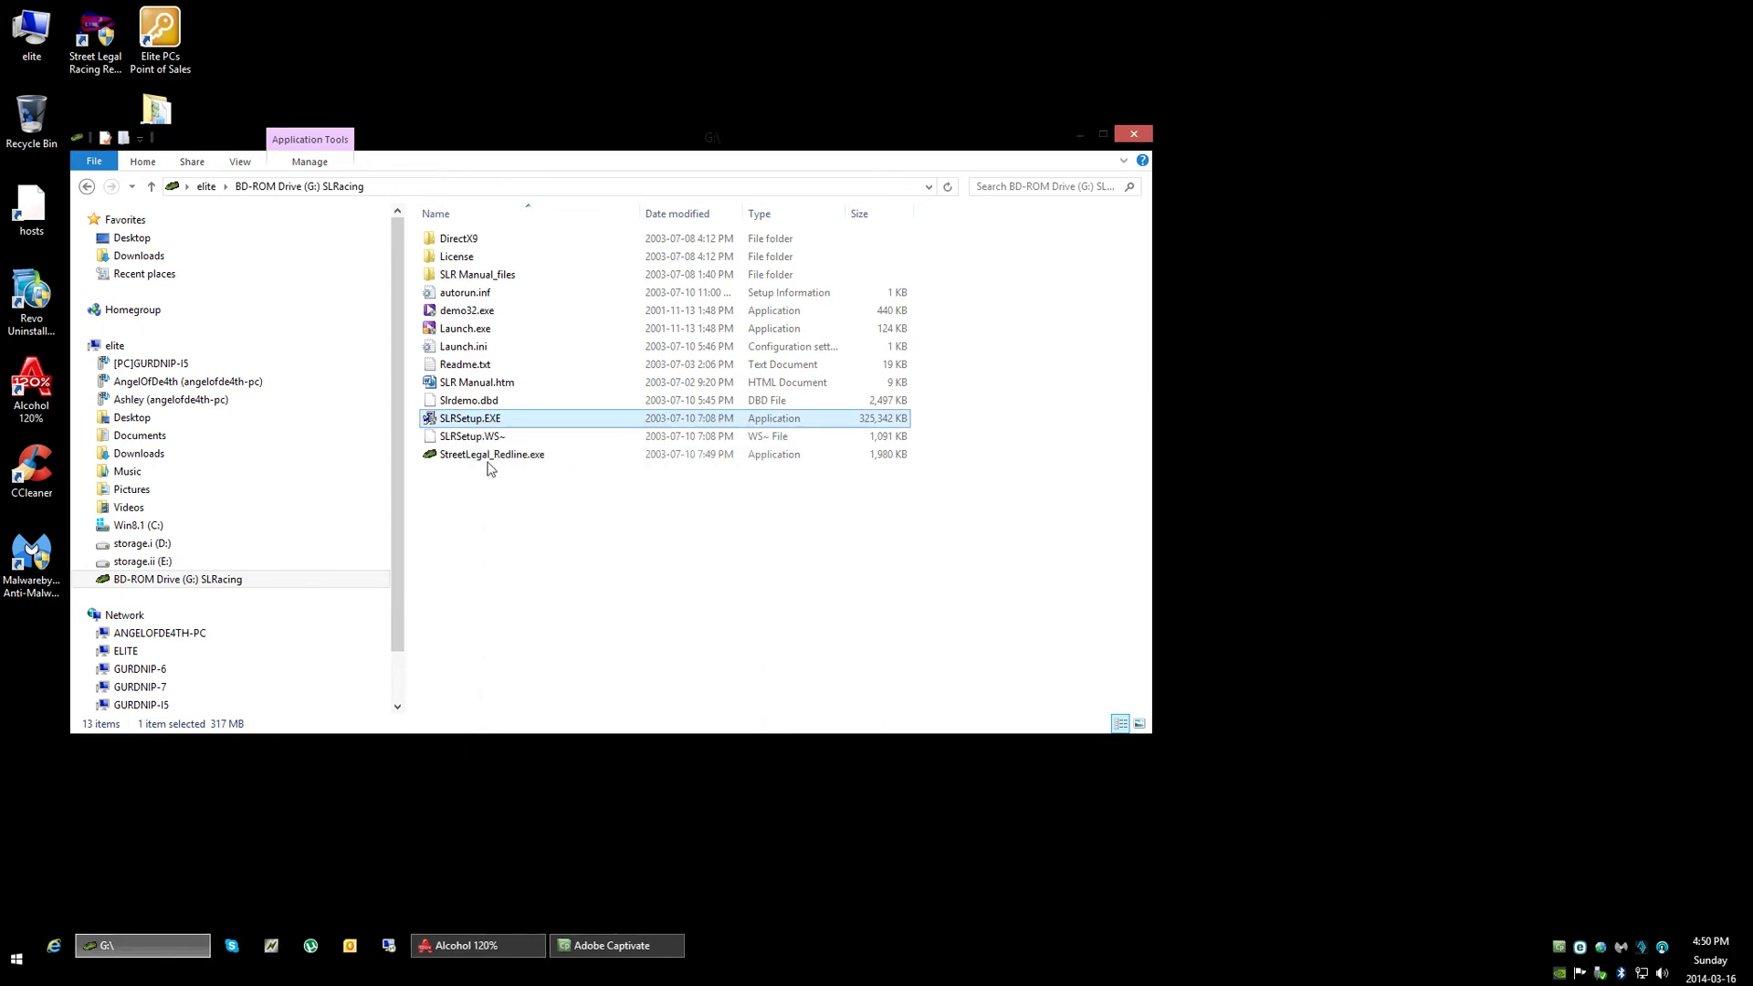
Step: Launch the SLRSetup.EXE Wise installer from the G: drive listing
double_click(478, 419)
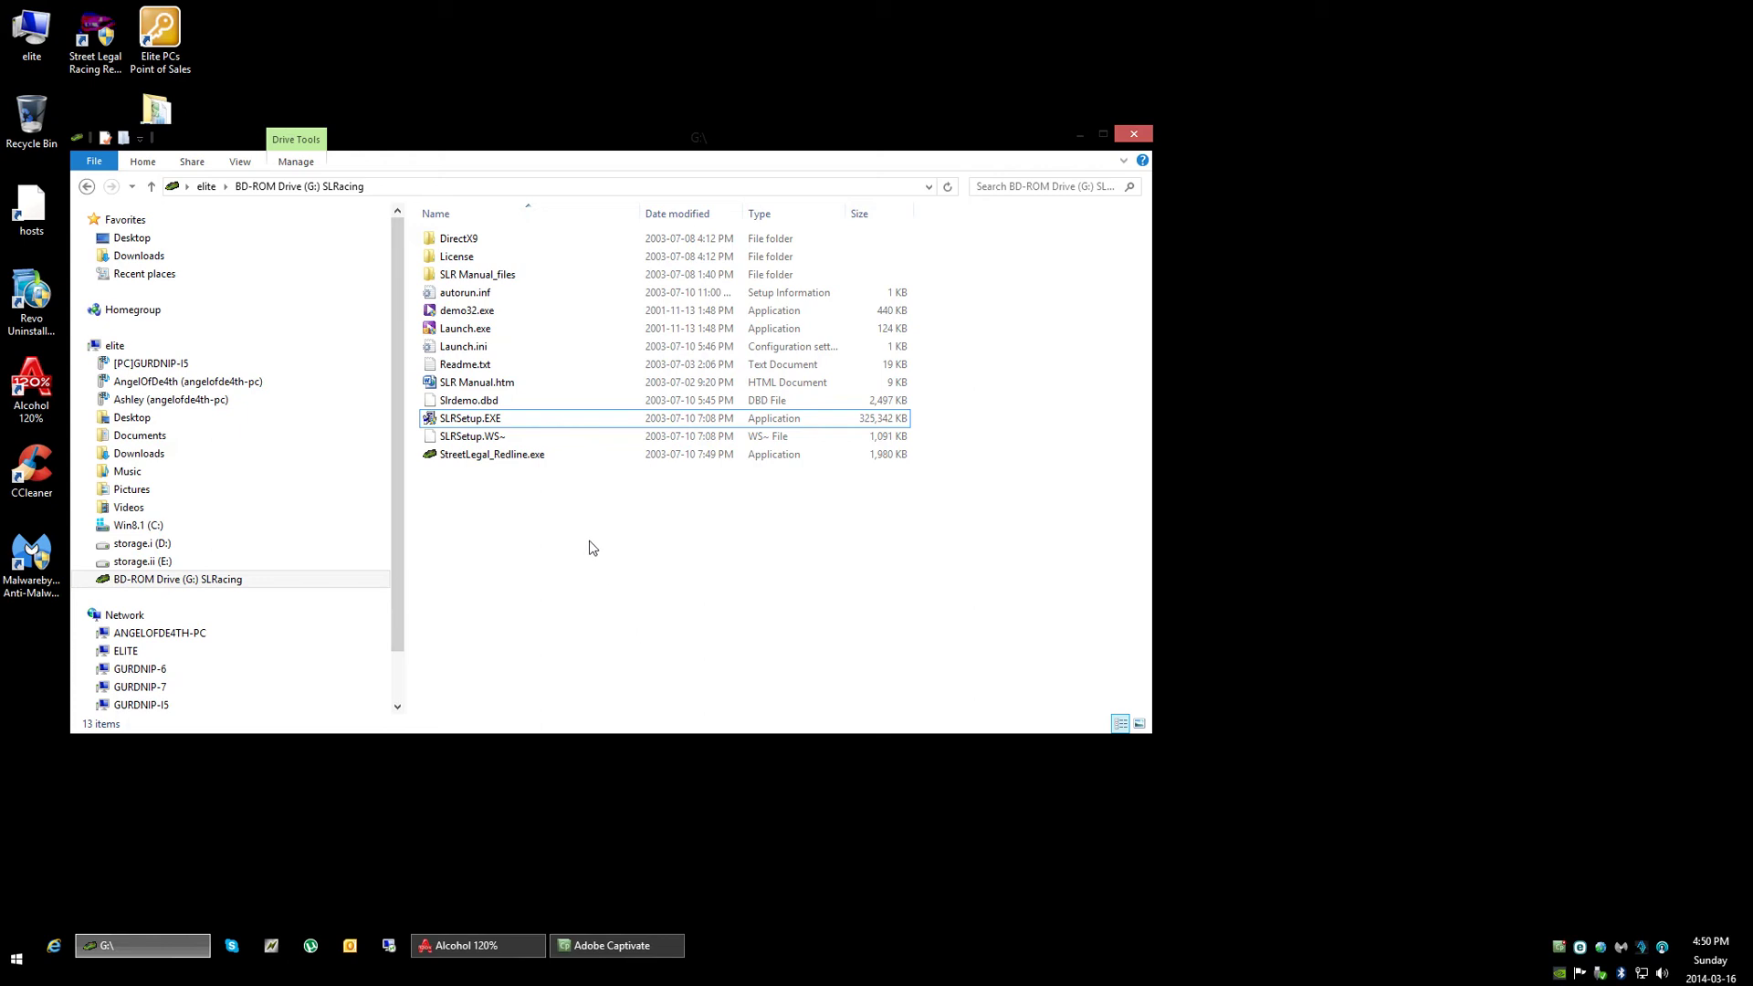
Step: Set the Street Legal Racing Redline desktop shortcut to Windows XP (Service Pack 2) compatibility
click(1081, 135)
right_click(95, 61)
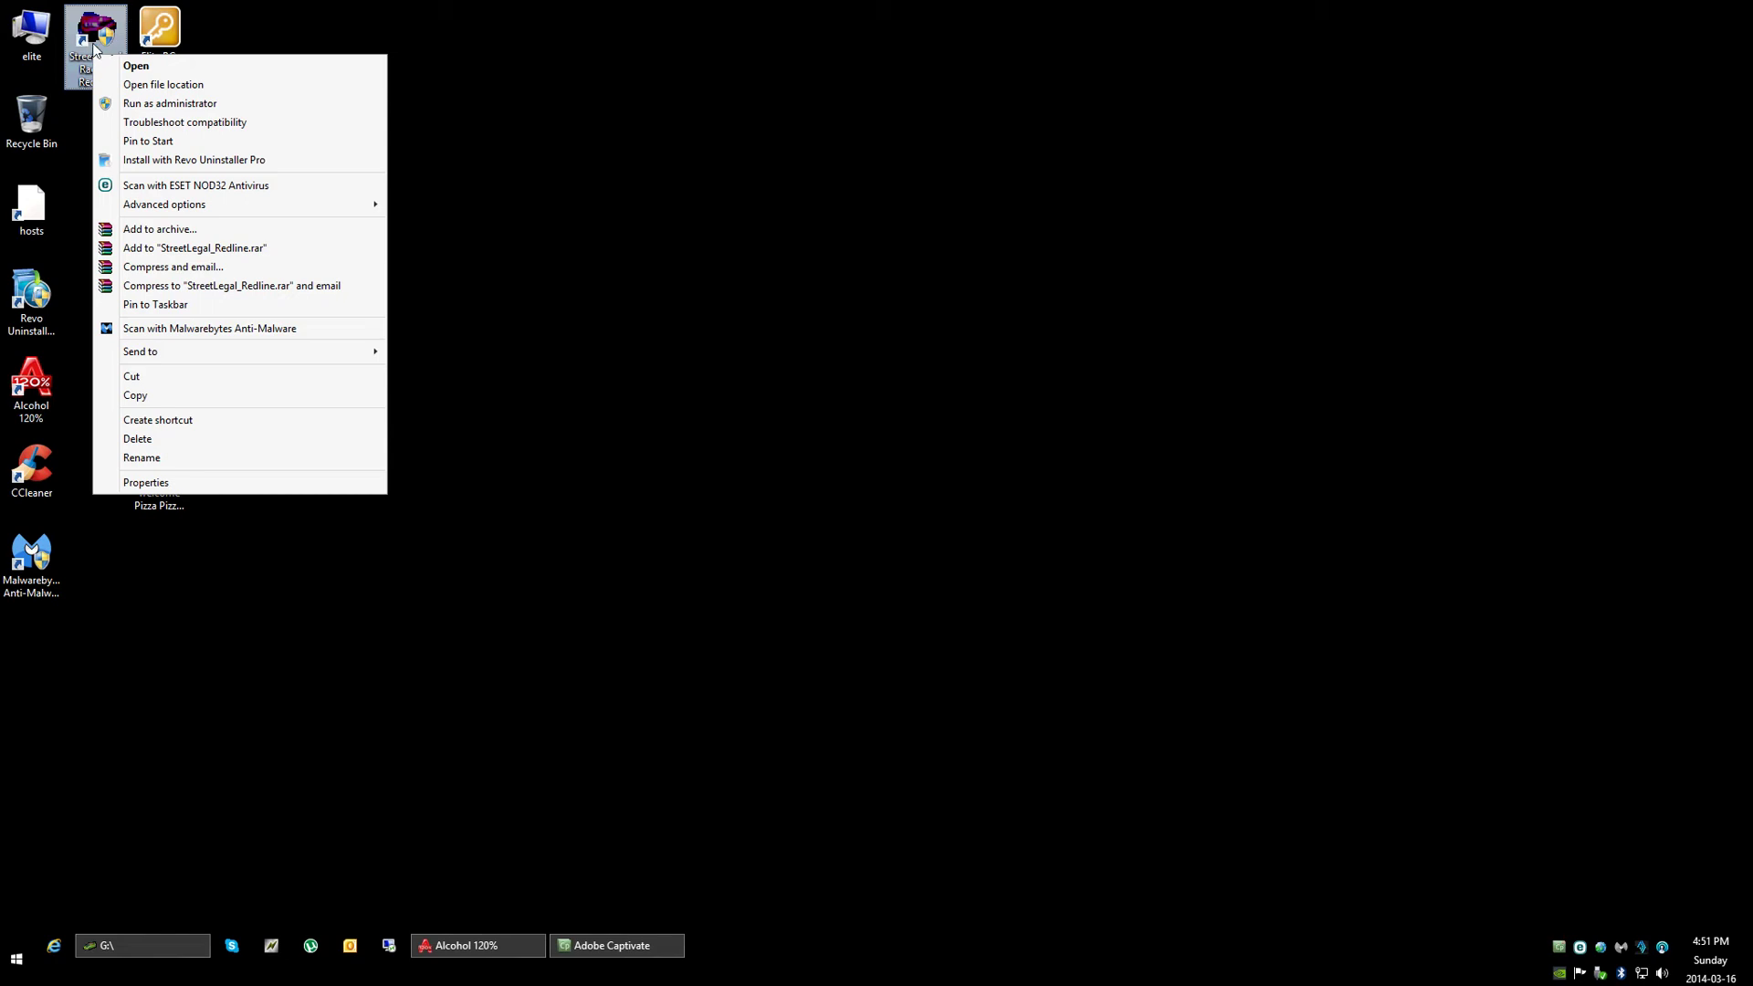
click(146, 482)
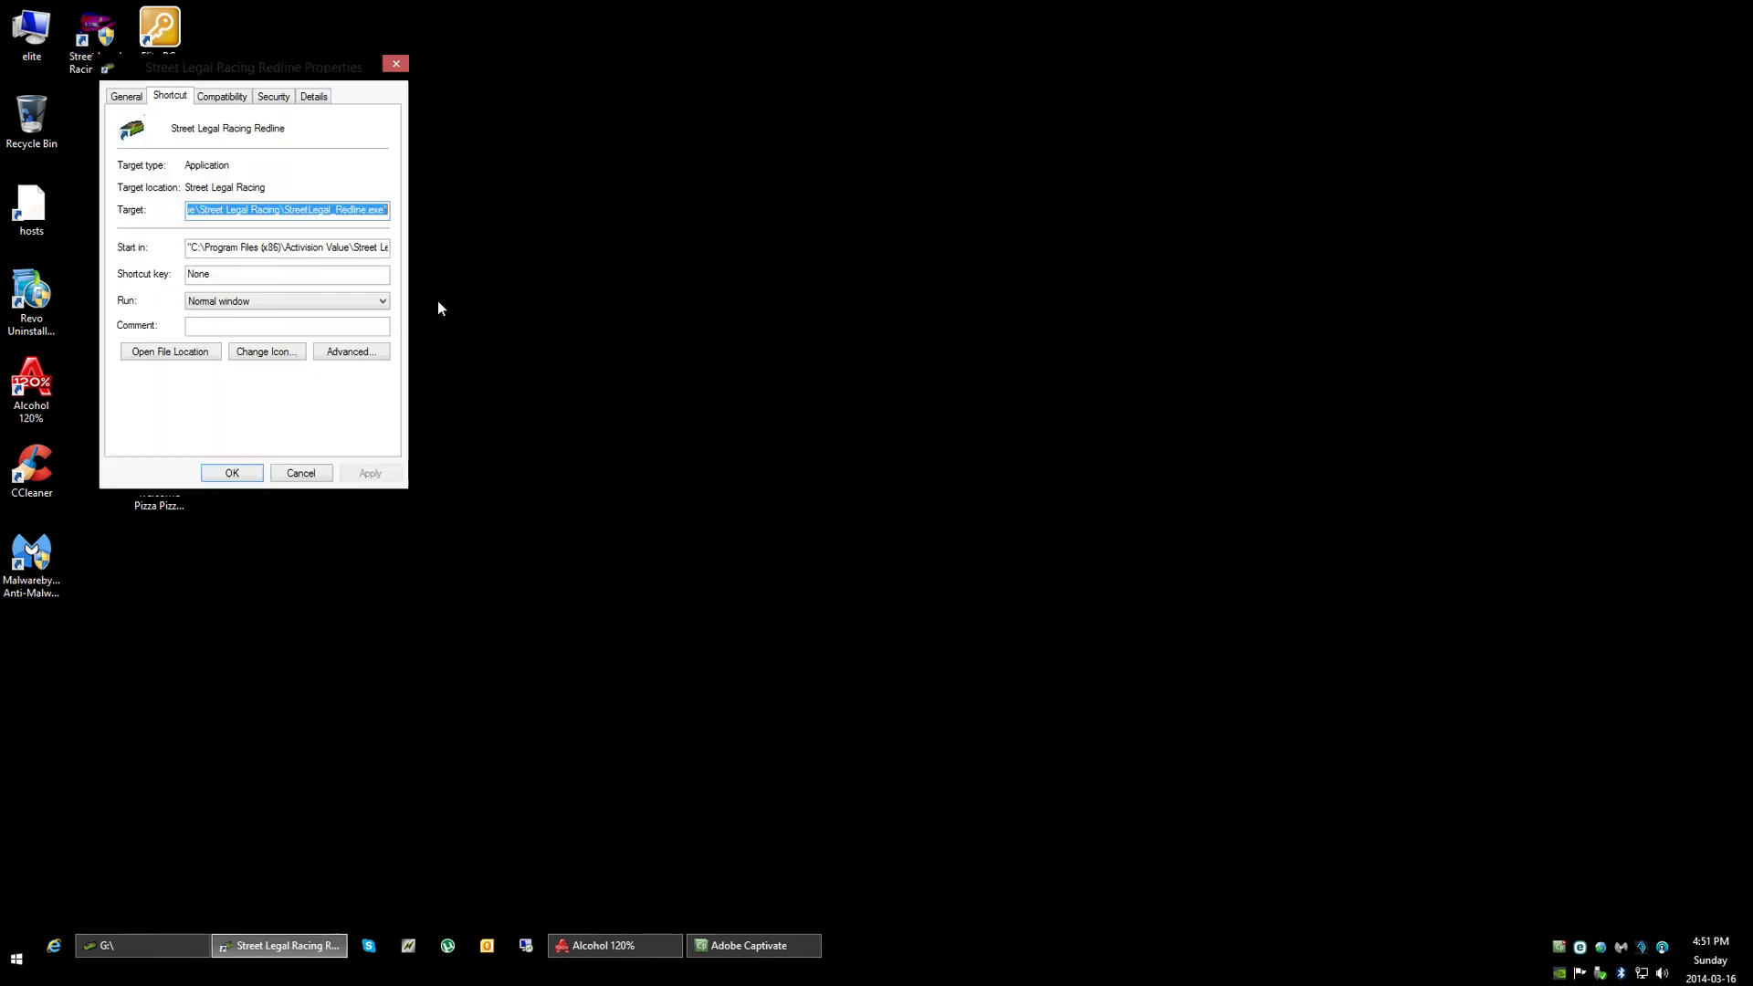
click(223, 97)
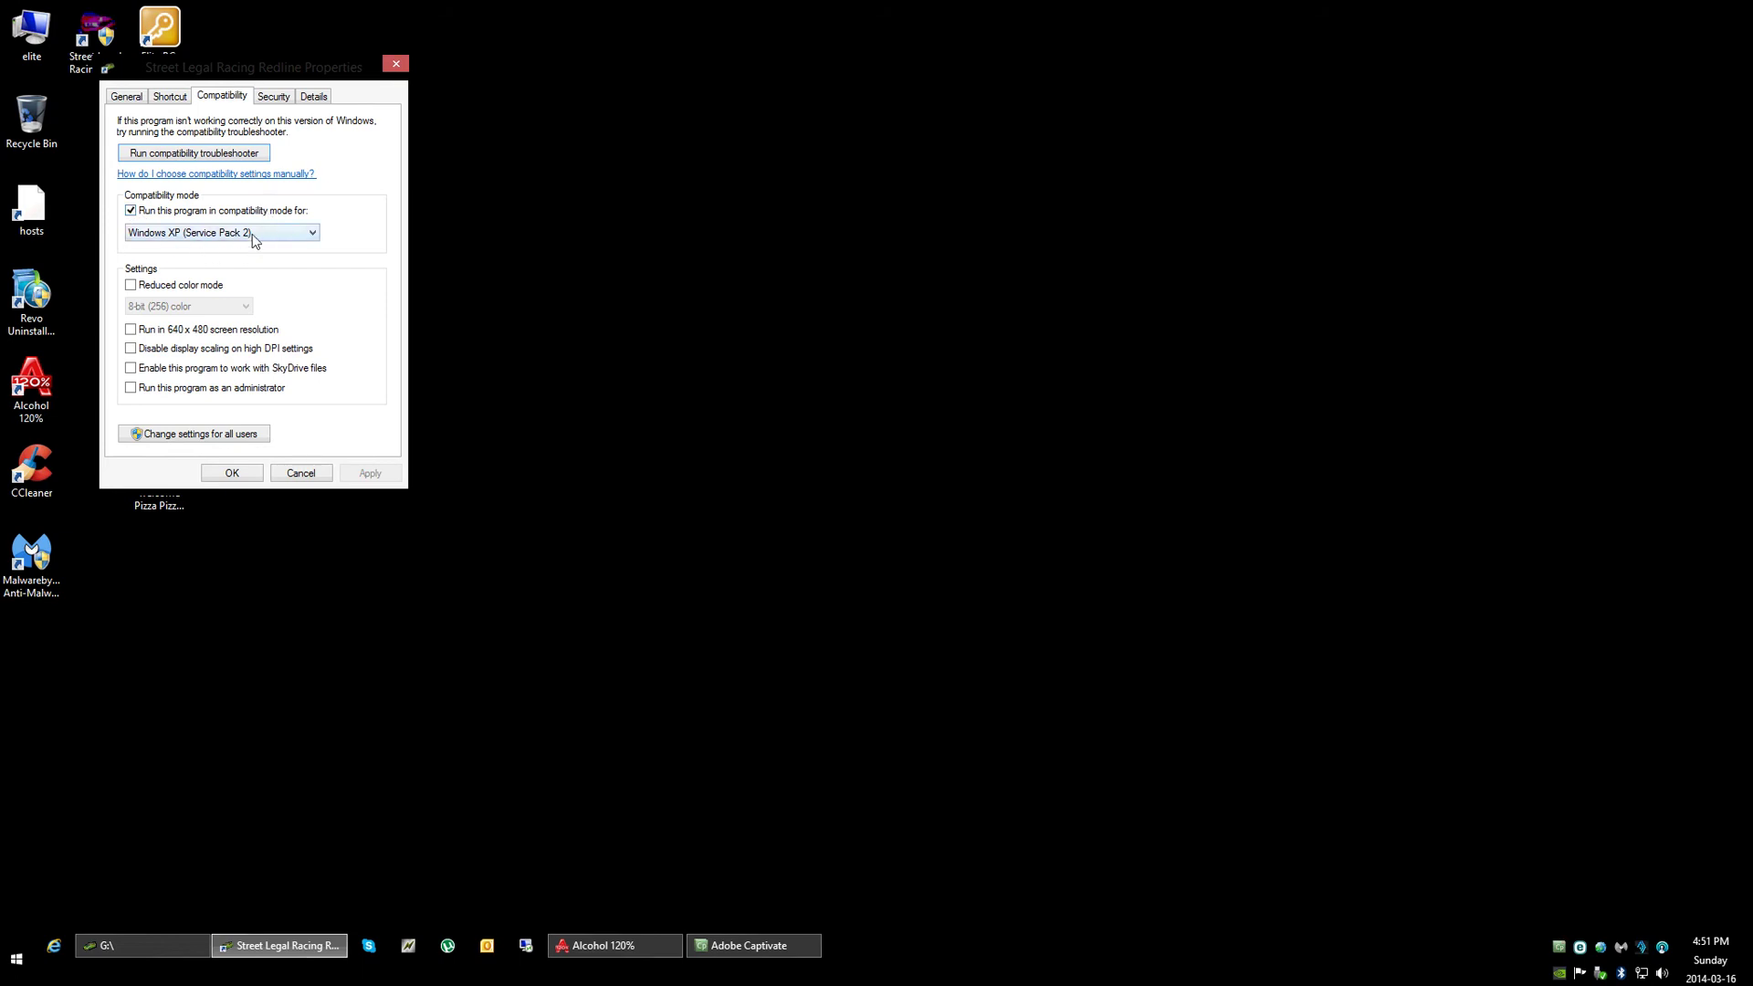
click(230, 475)
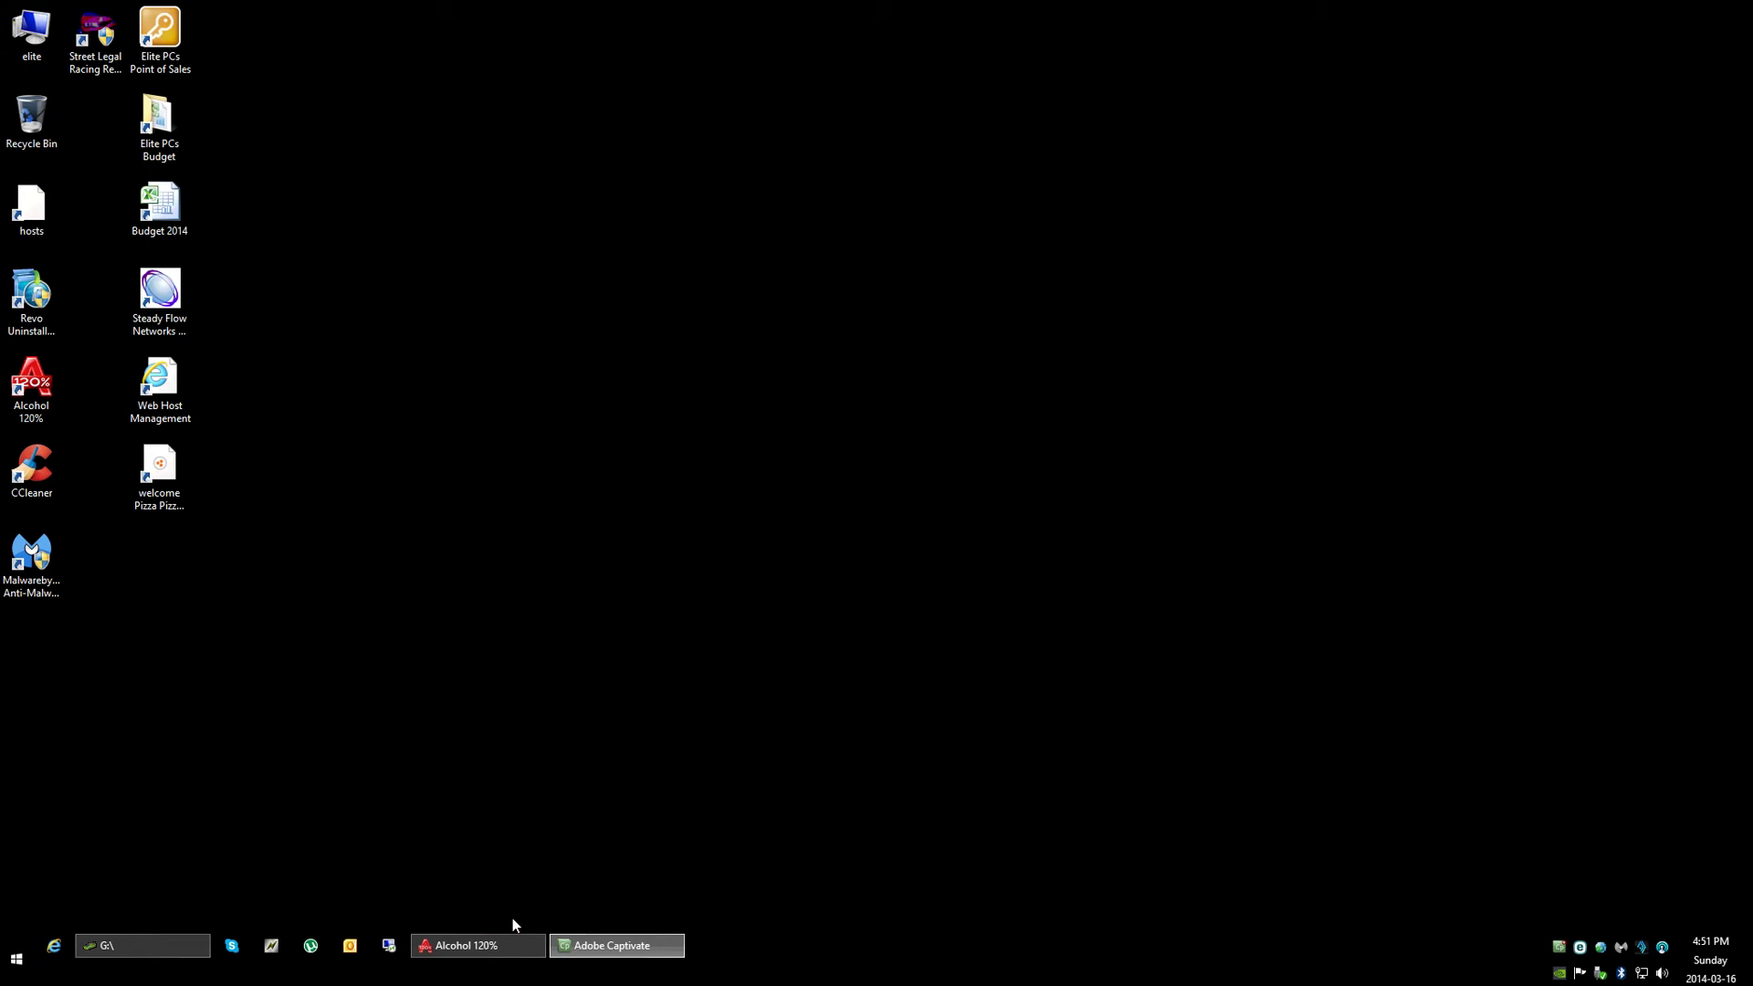
Step: Eject the game image from virtual drive G: in Alcohol 120% and close the program
click(479, 945)
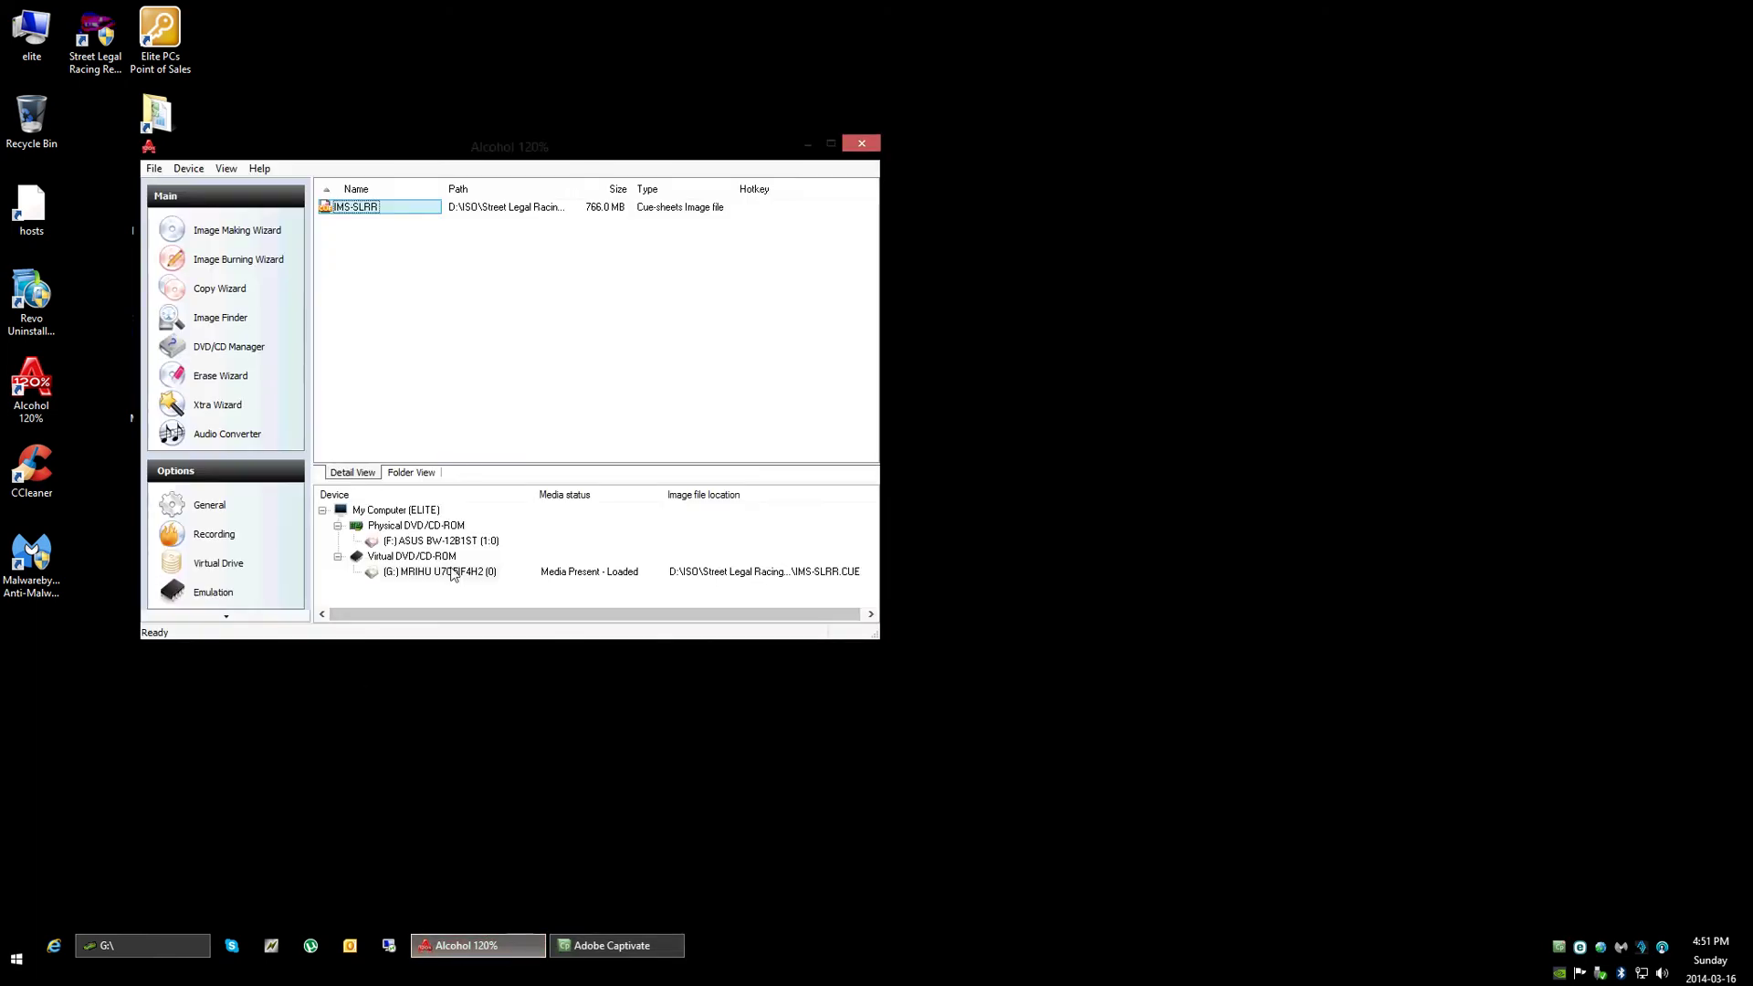
right_click(452, 573)
click(486, 610)
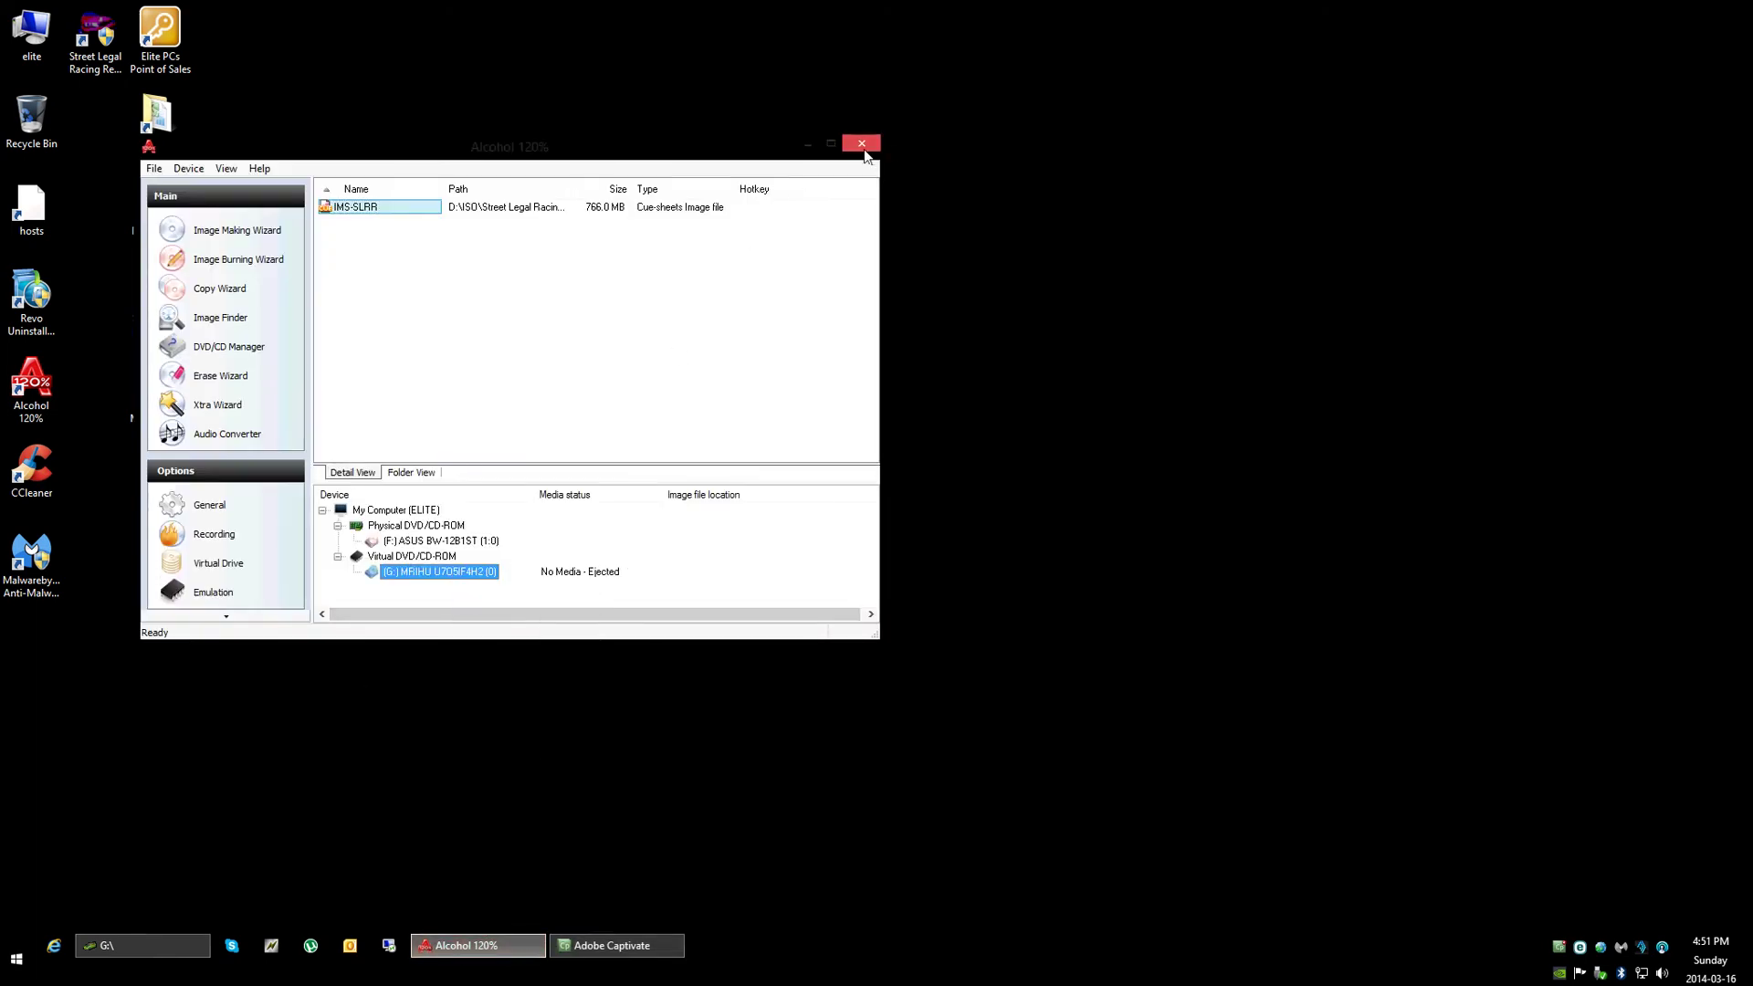
click(862, 146)
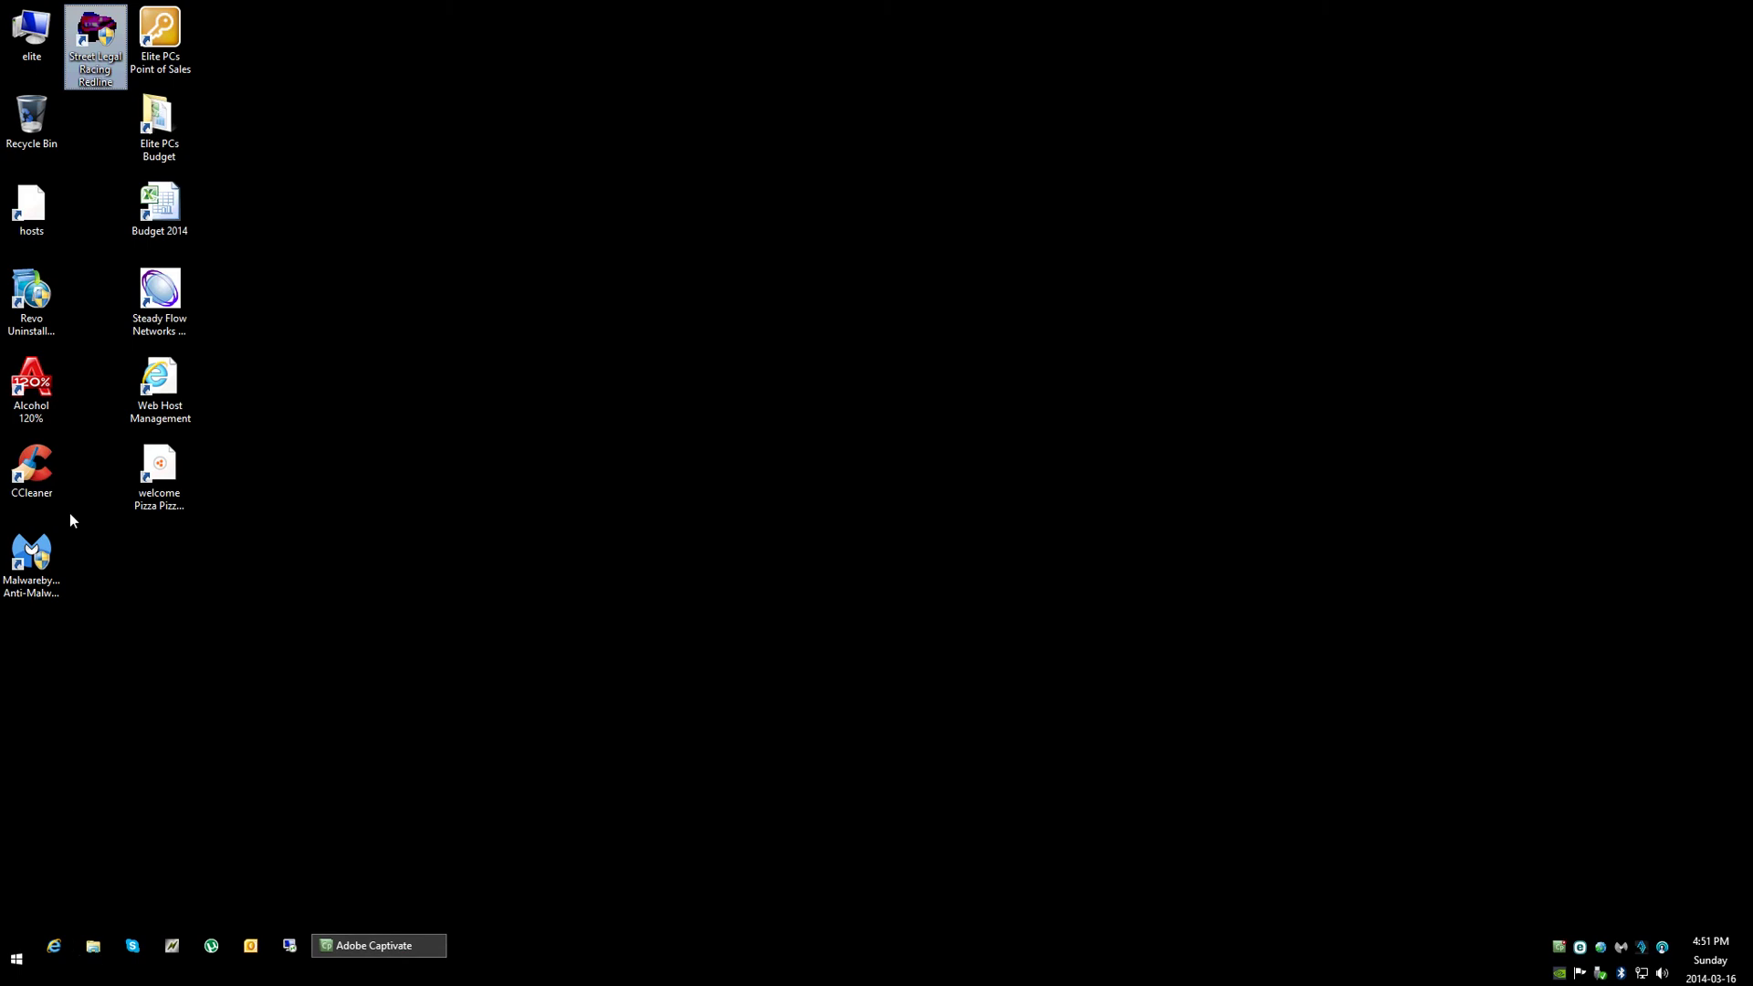
Step: Browse to C:\Files\addon][games\Street Legal Racing Redline and select SLRR_2_0_0-to-2_2_1.exe
double_click(31, 34)
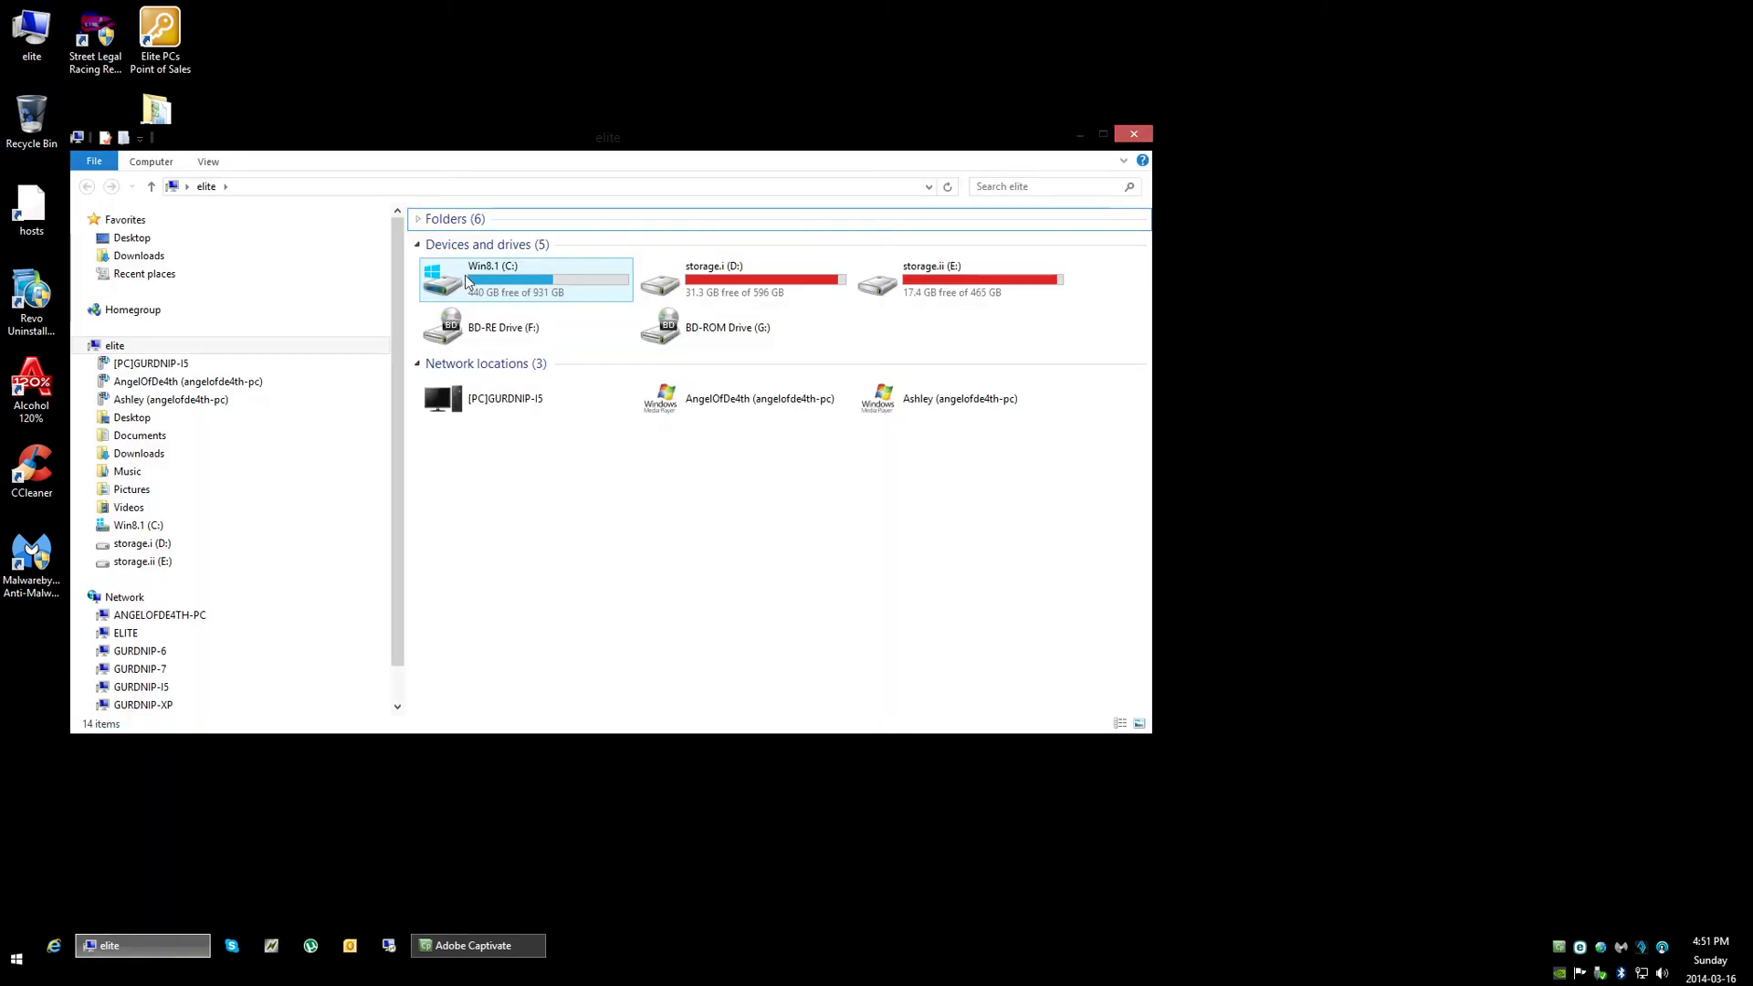
double_click(469, 282)
double_click(484, 265)
click(484, 261)
double_click(484, 262)
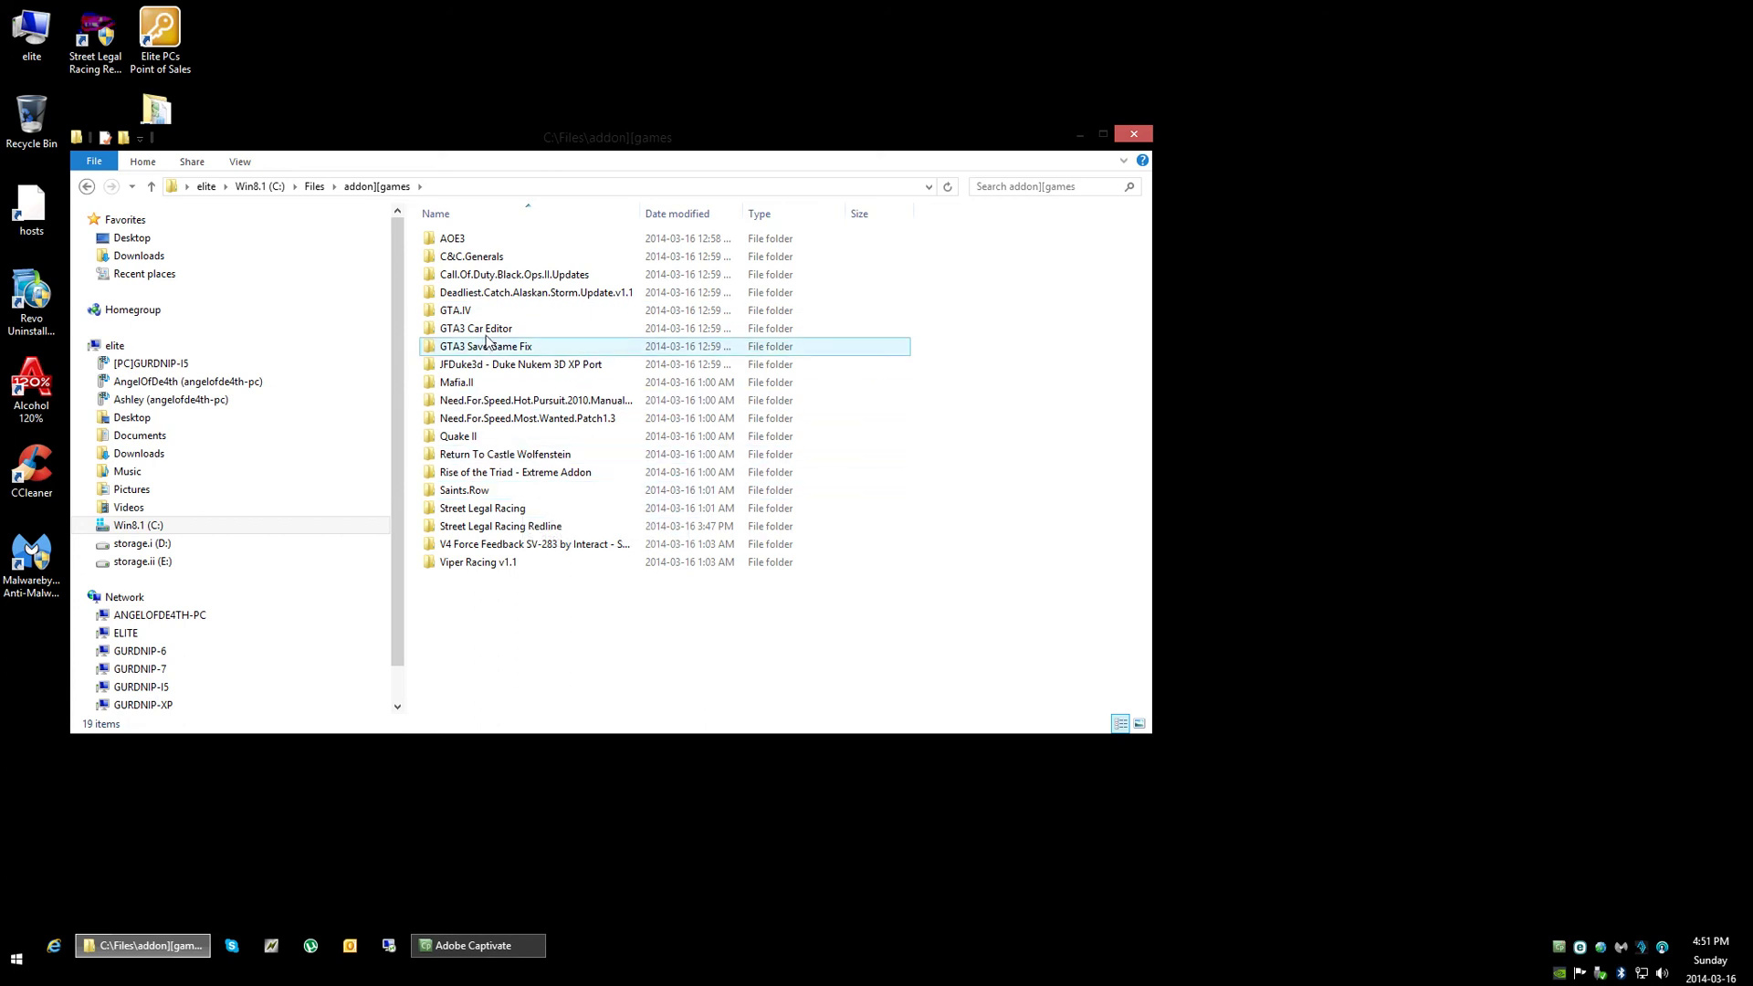
double_click(511, 527)
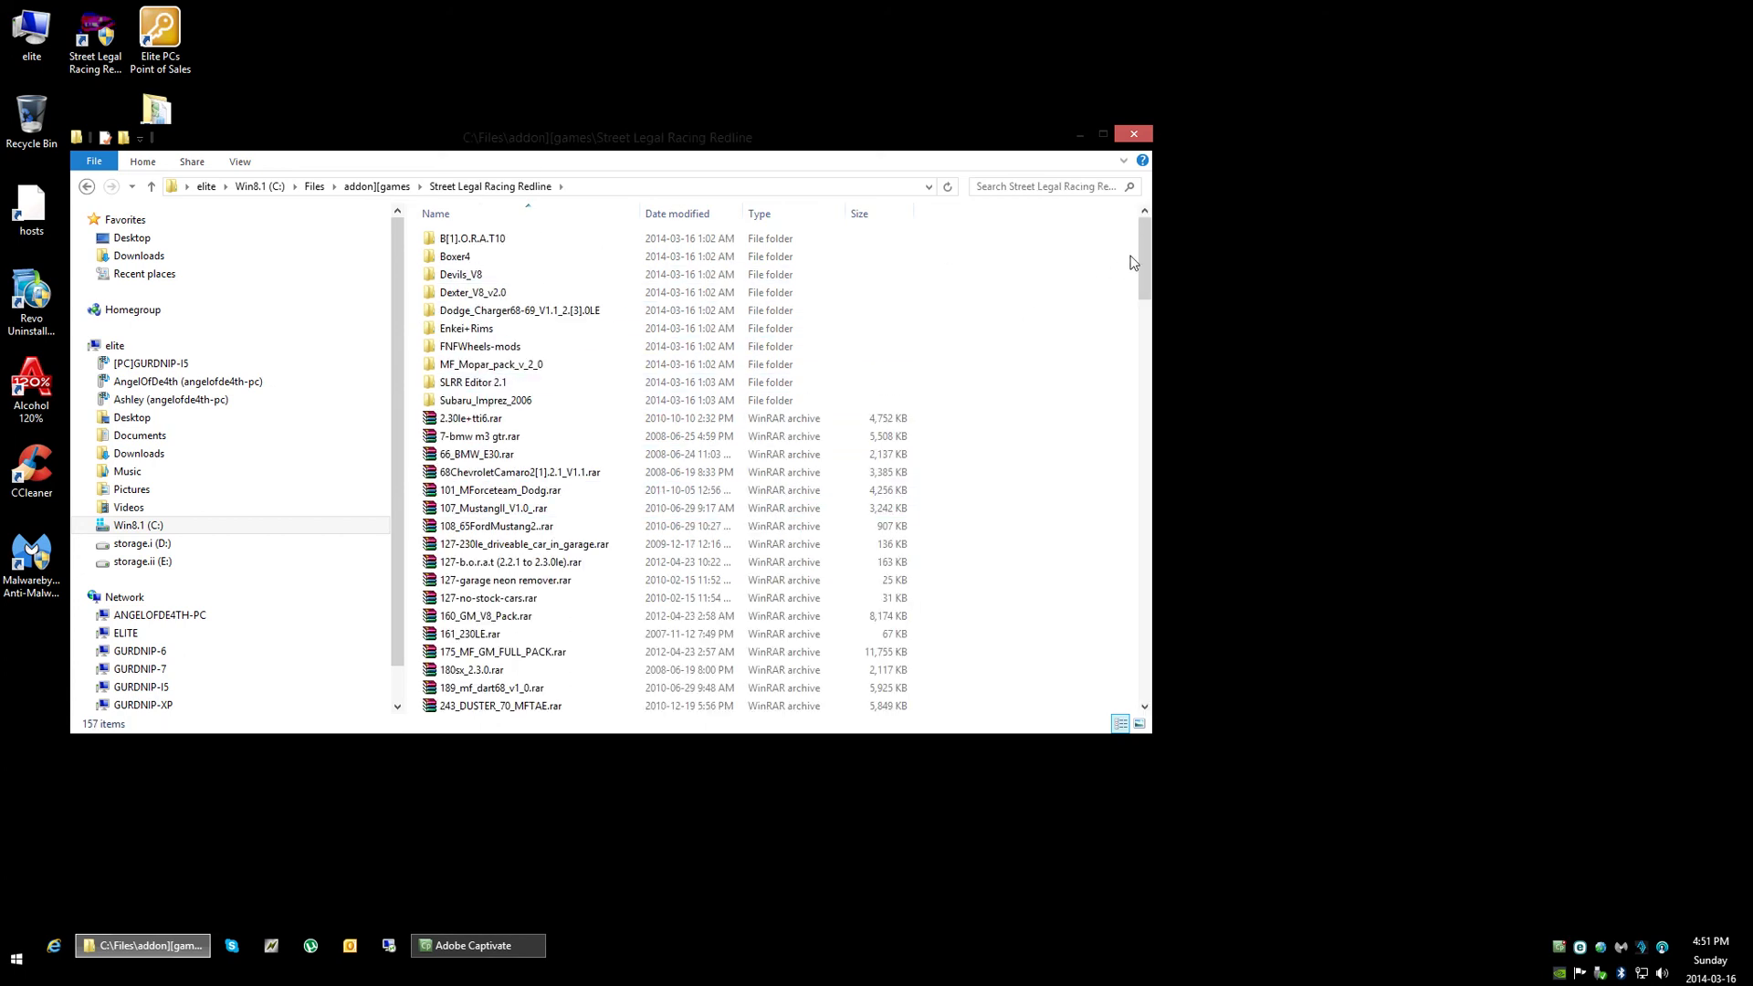
drag(1139, 263, 1059, 652)
click(475, 456)
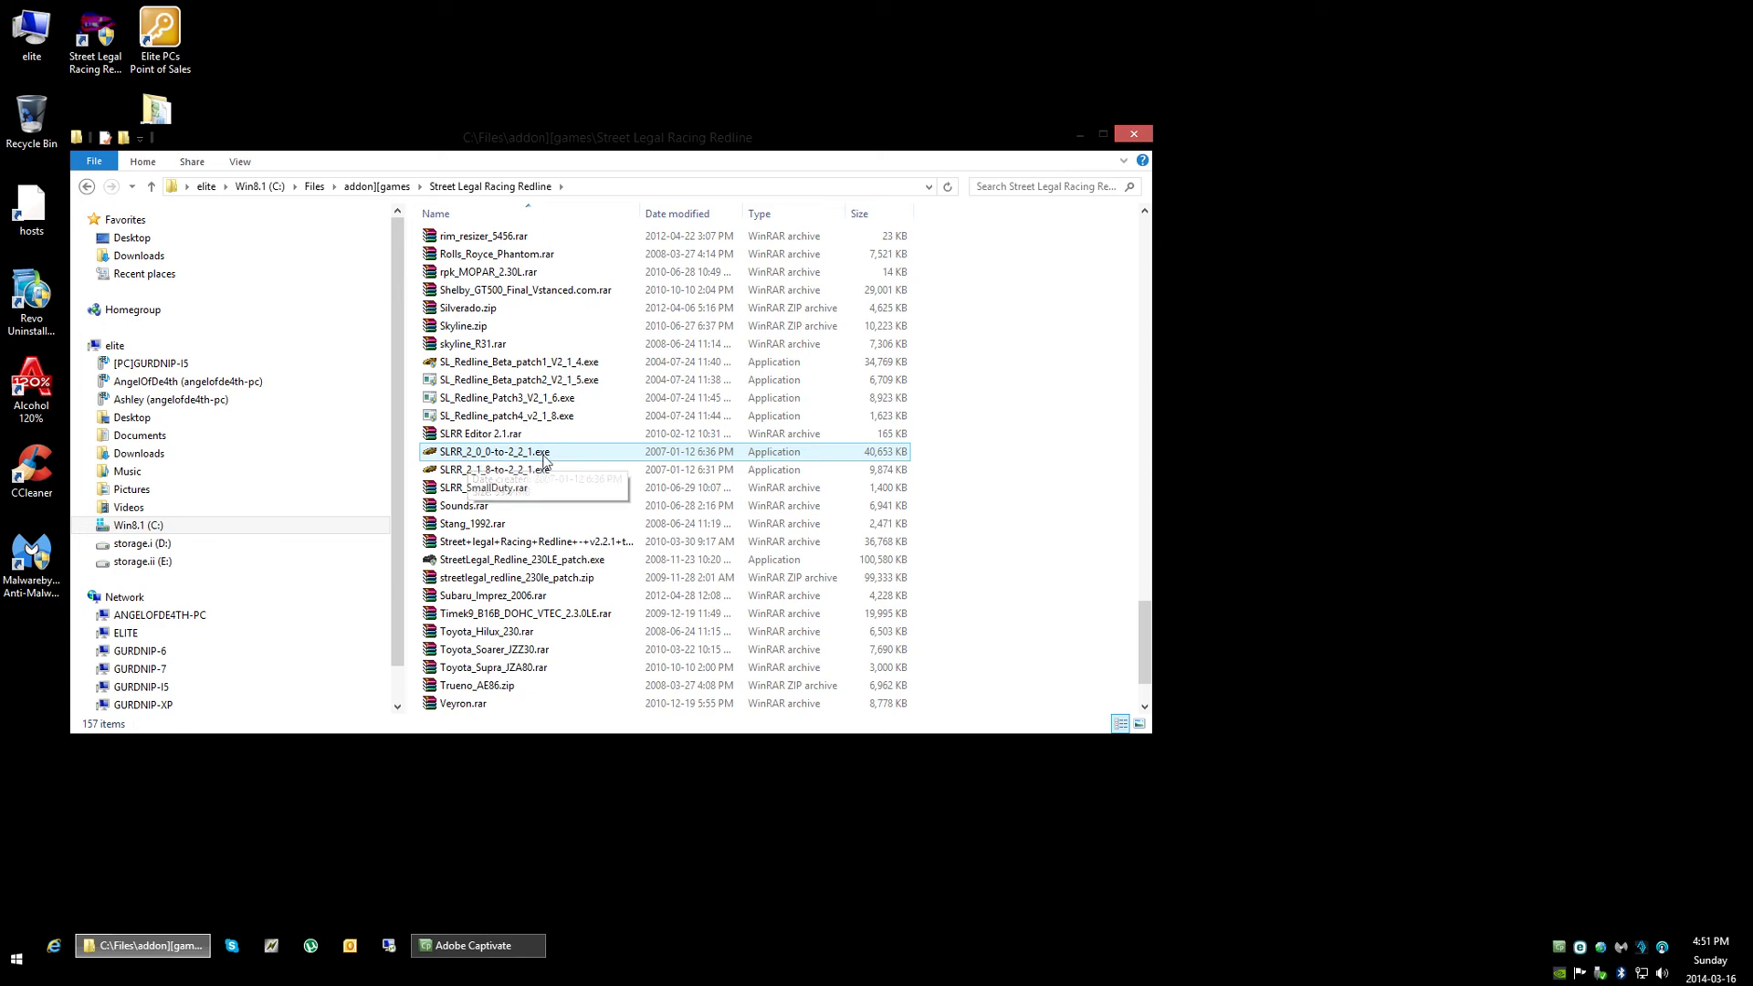
click(492, 458)
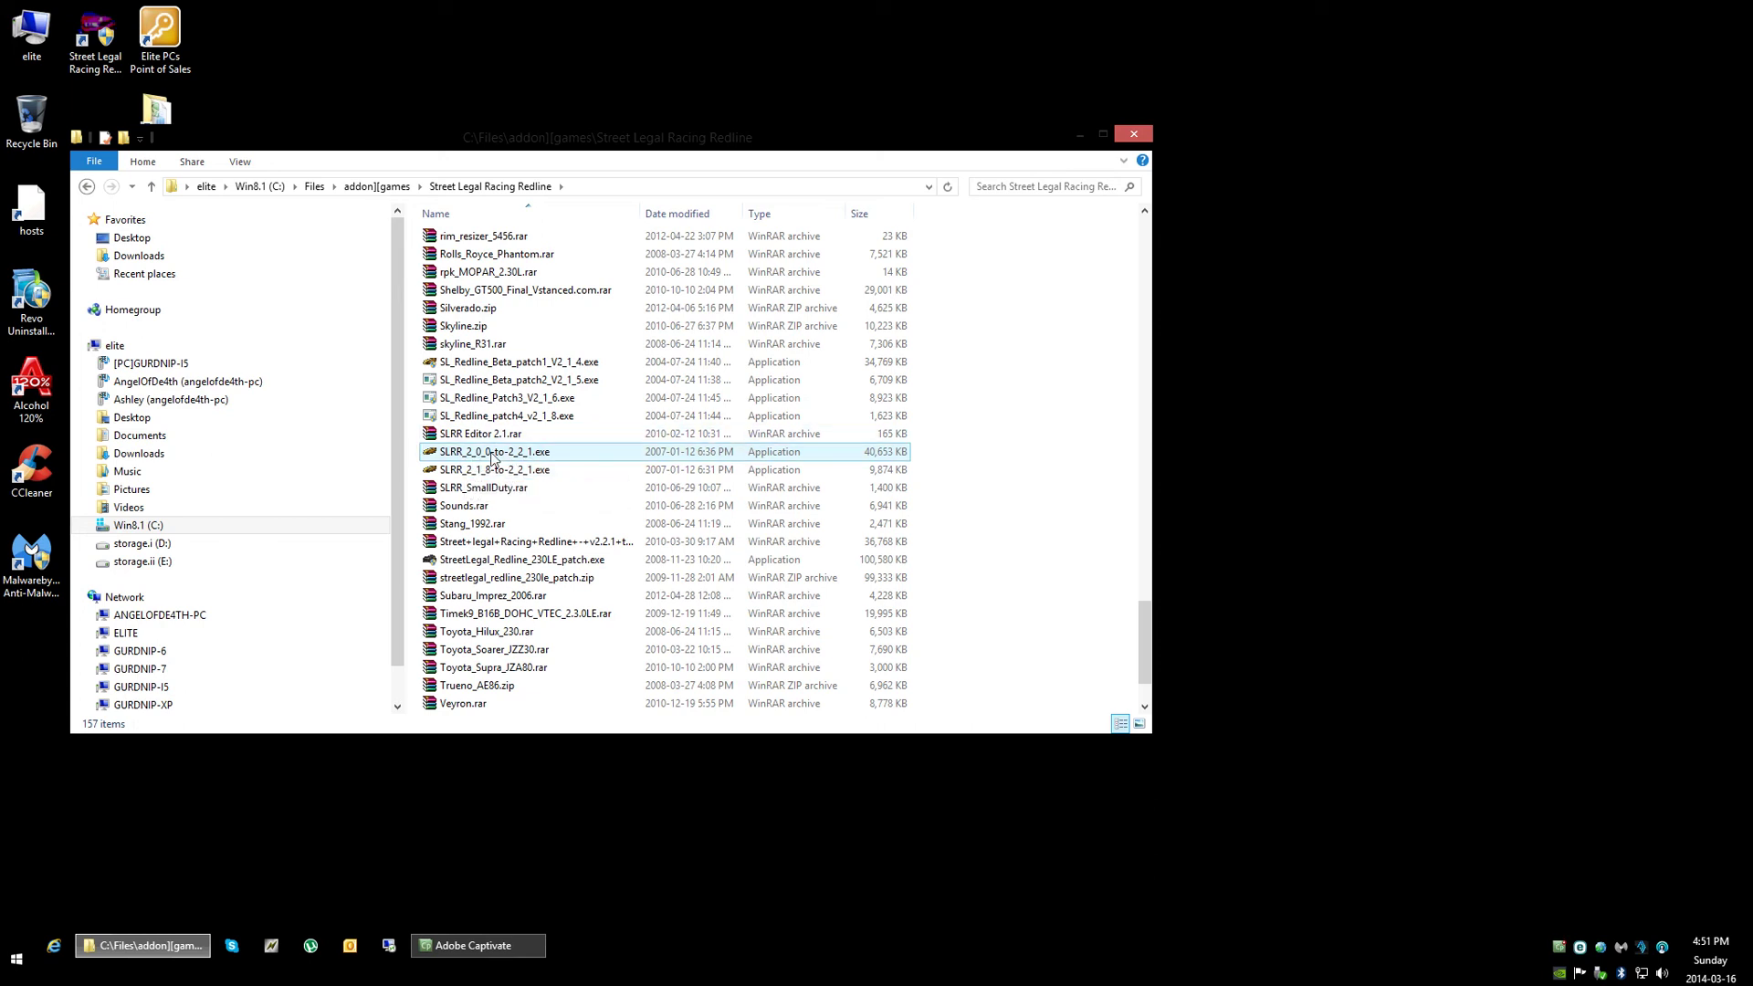
Step: Give SLRR_2_0_0-to-2_2_1.exe Windows XP (Service Pack 2) compatibility via its Properties dialog
right_click(492, 456)
click(557, 856)
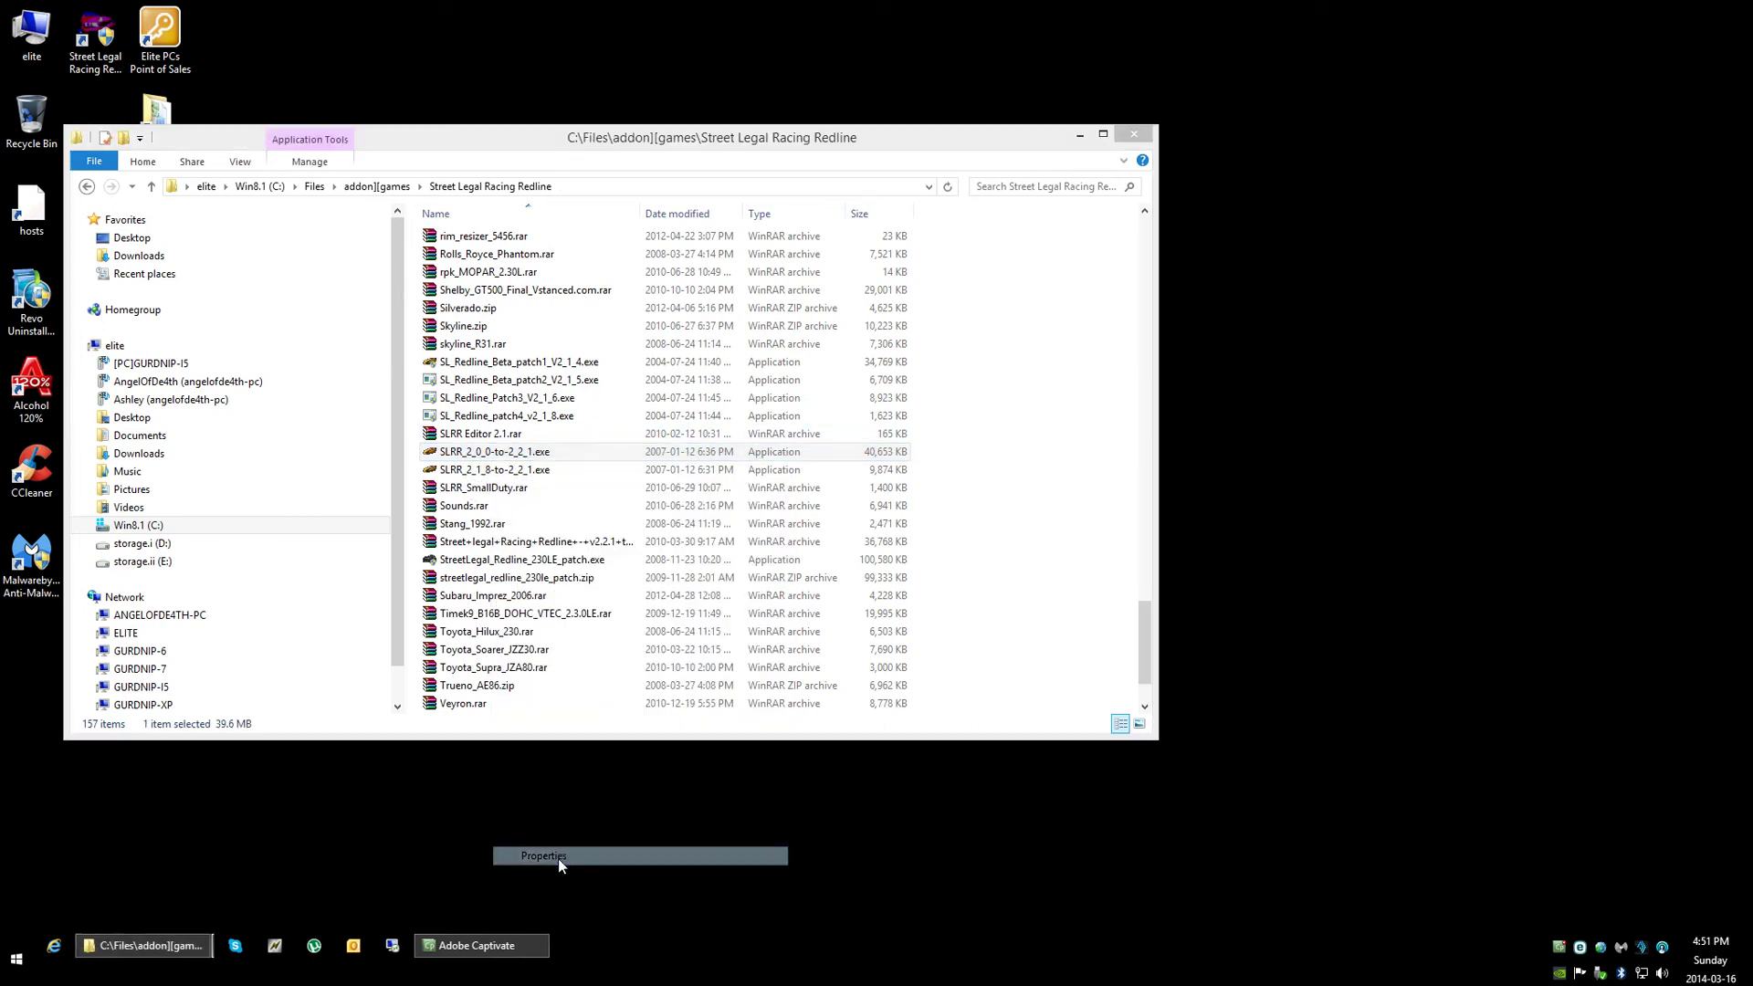
click(591, 502)
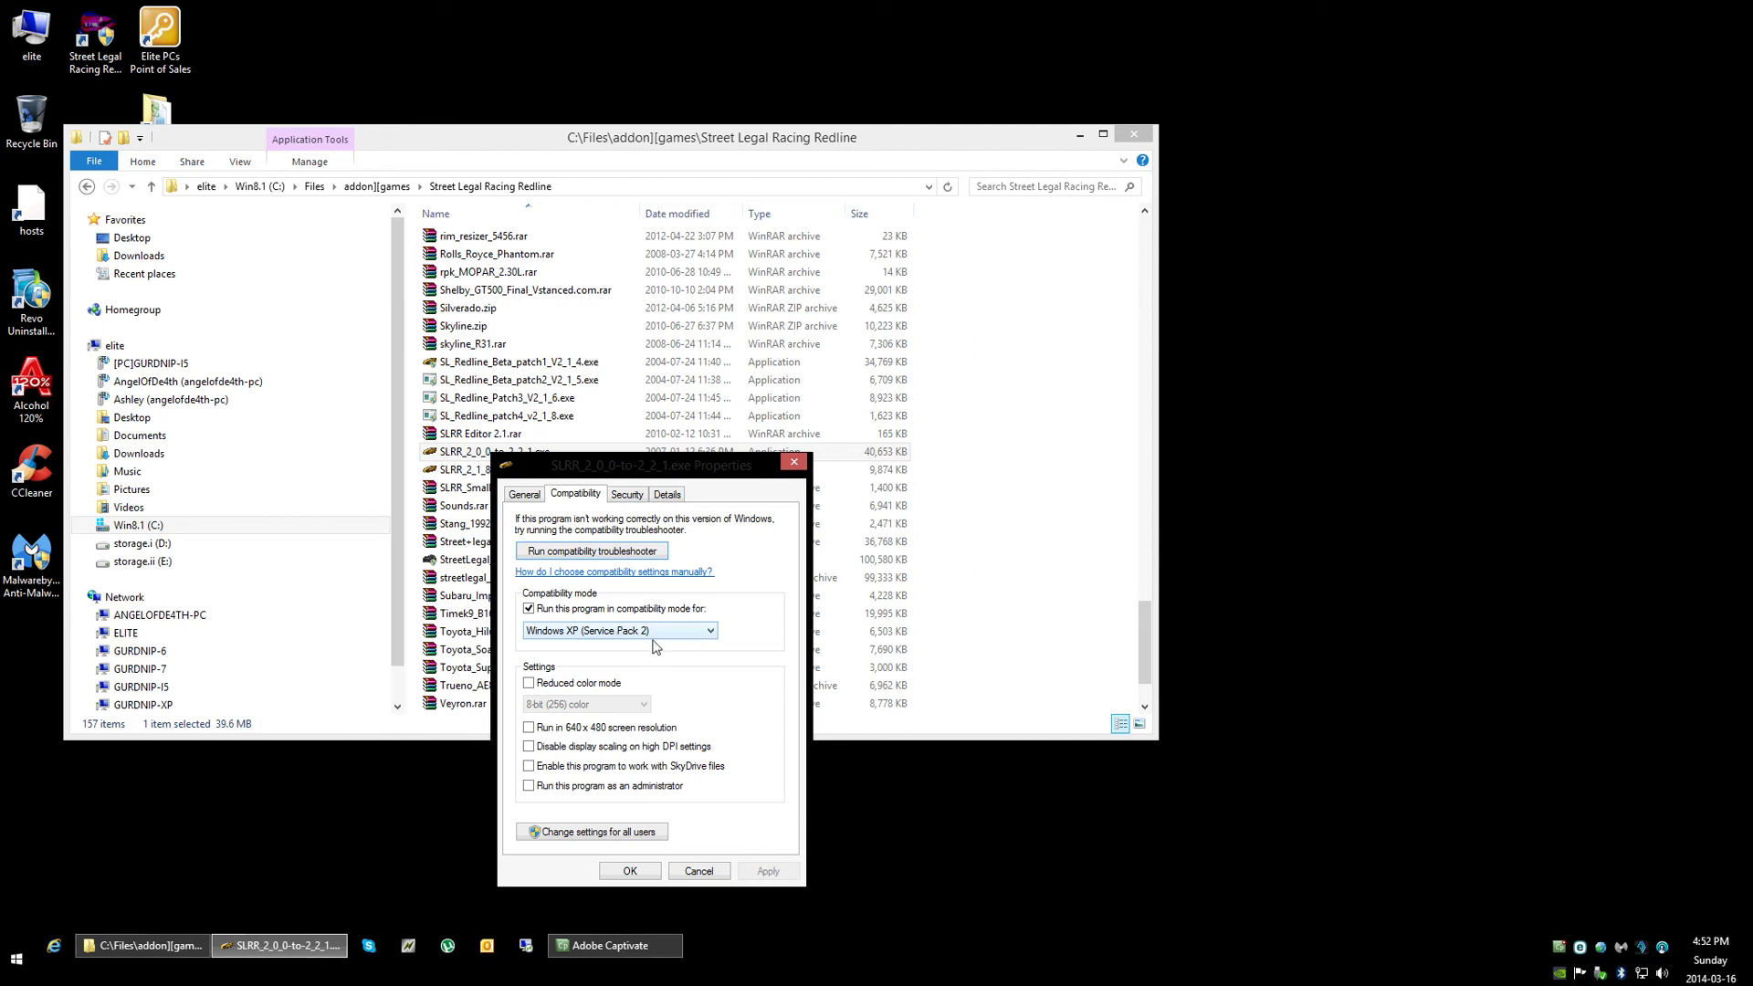
click(632, 872)
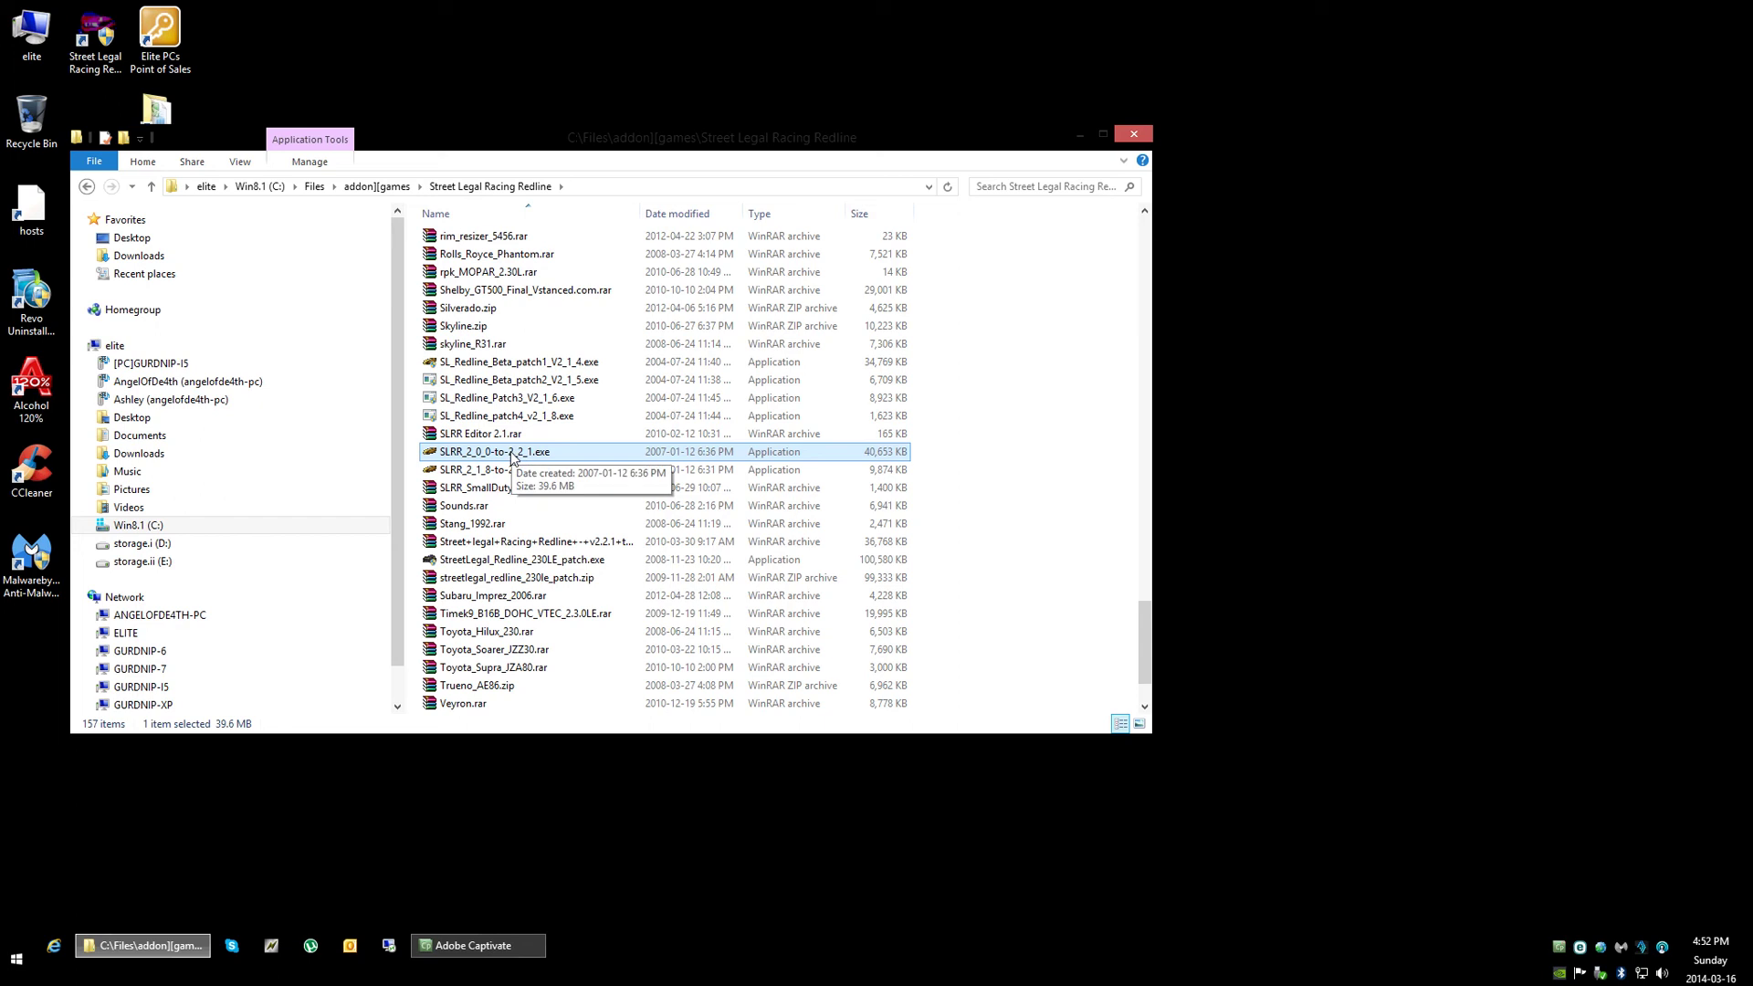
Step: Launch the SLRR_2_0_0-to-2_2_1.exe patch and advance to the install-directory page
double_click(514, 453)
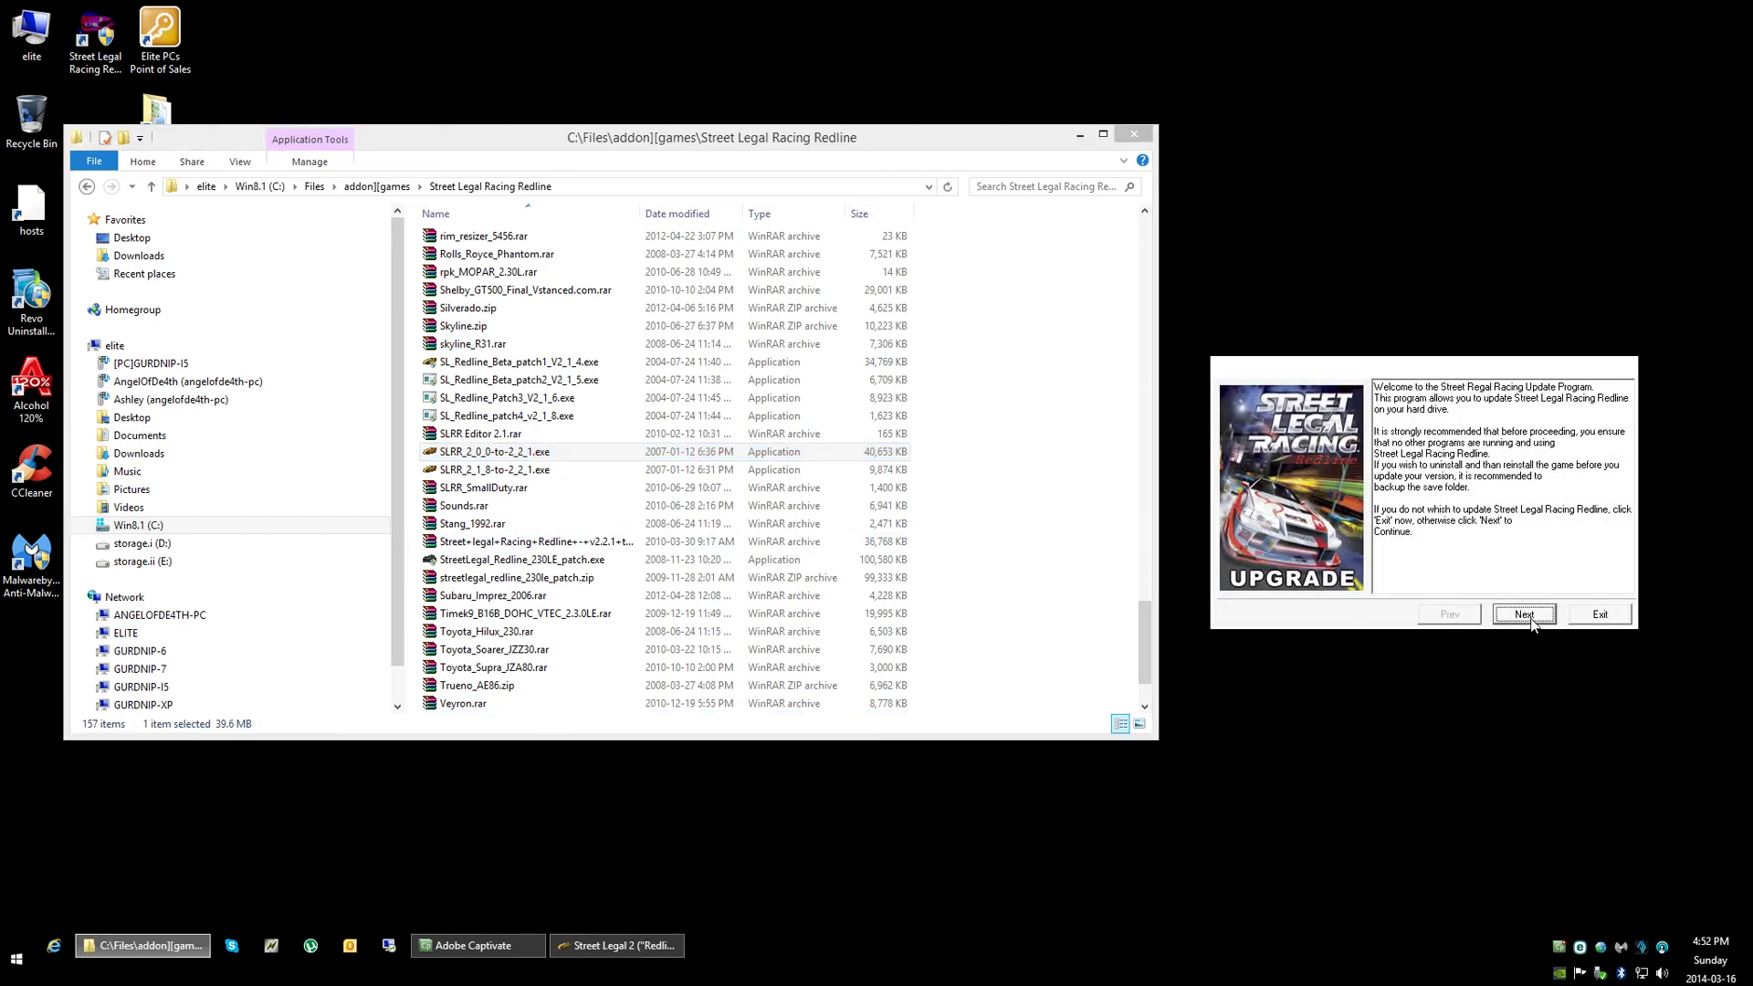
click(1524, 613)
click(1523, 614)
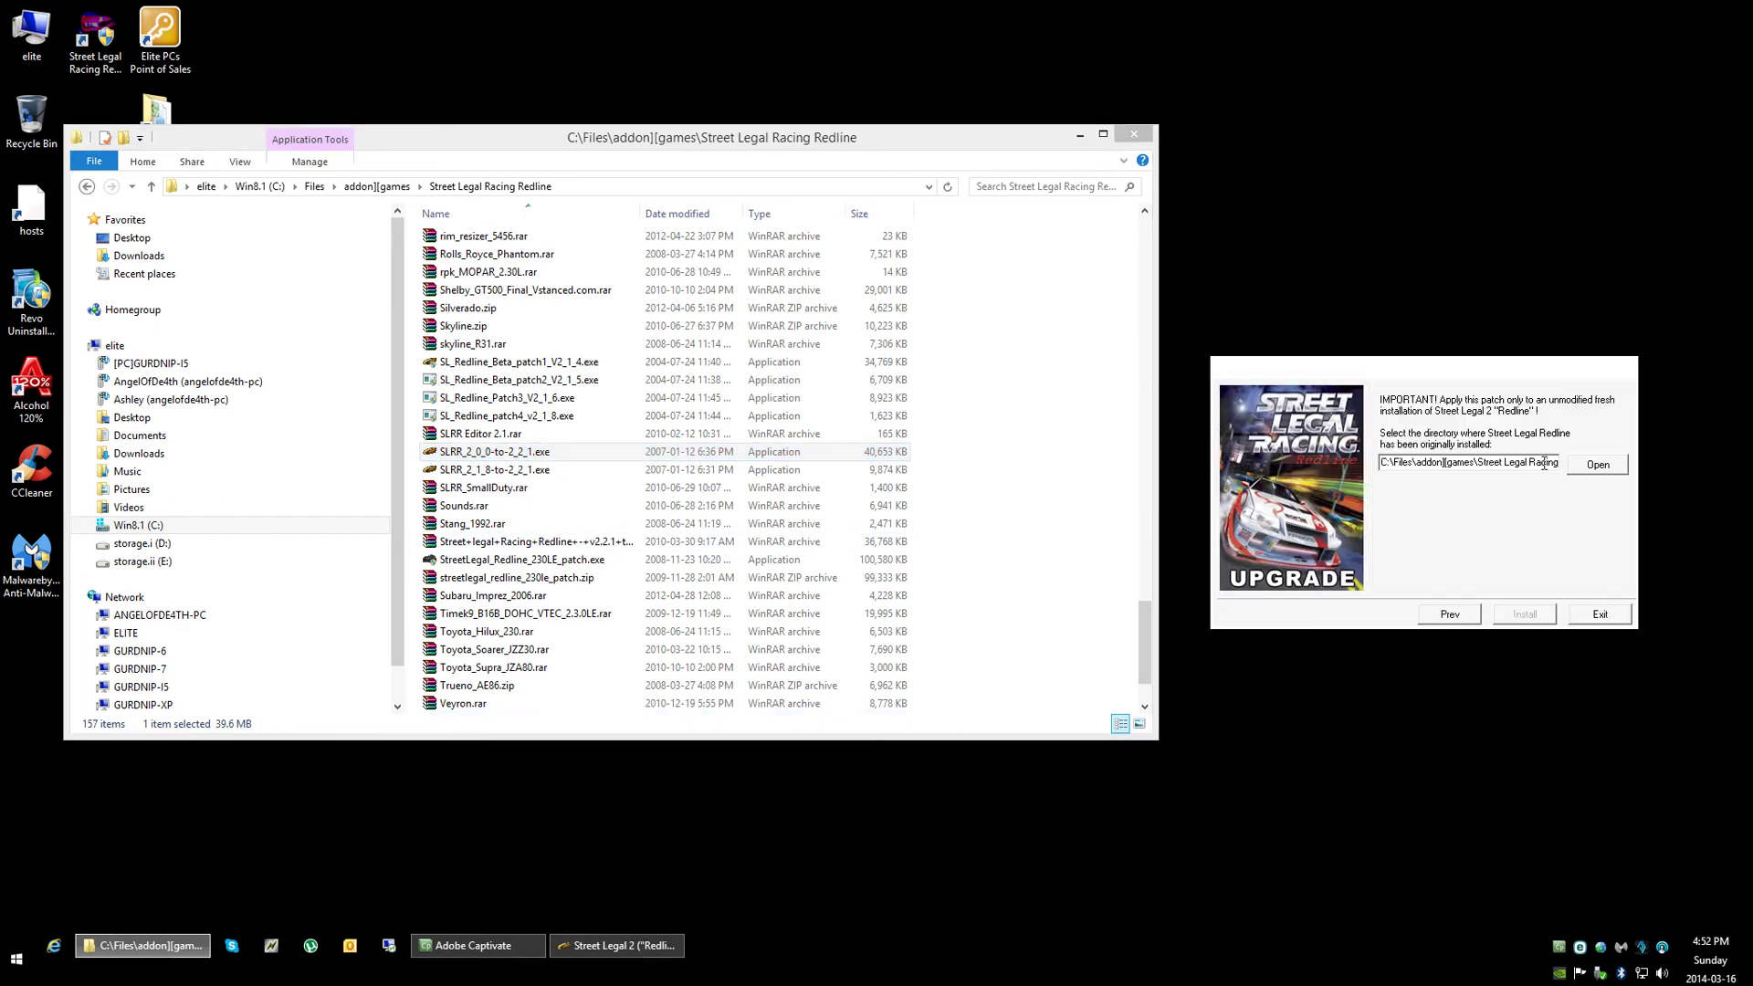
Step: Point the install path to Activision Value\Street Legal Racing\StreetLegal_Redline.exe, then exit without installing
drag(1543, 462, 1291, 459)
key(BackSpace)
key(BackSpace)
key(BackSpace)
key(BackSpace)
key(BackSpace)
key(BackSpace)
key(BackSpace)
key(BackSpace)
key(BackSpace)
click(1598, 465)
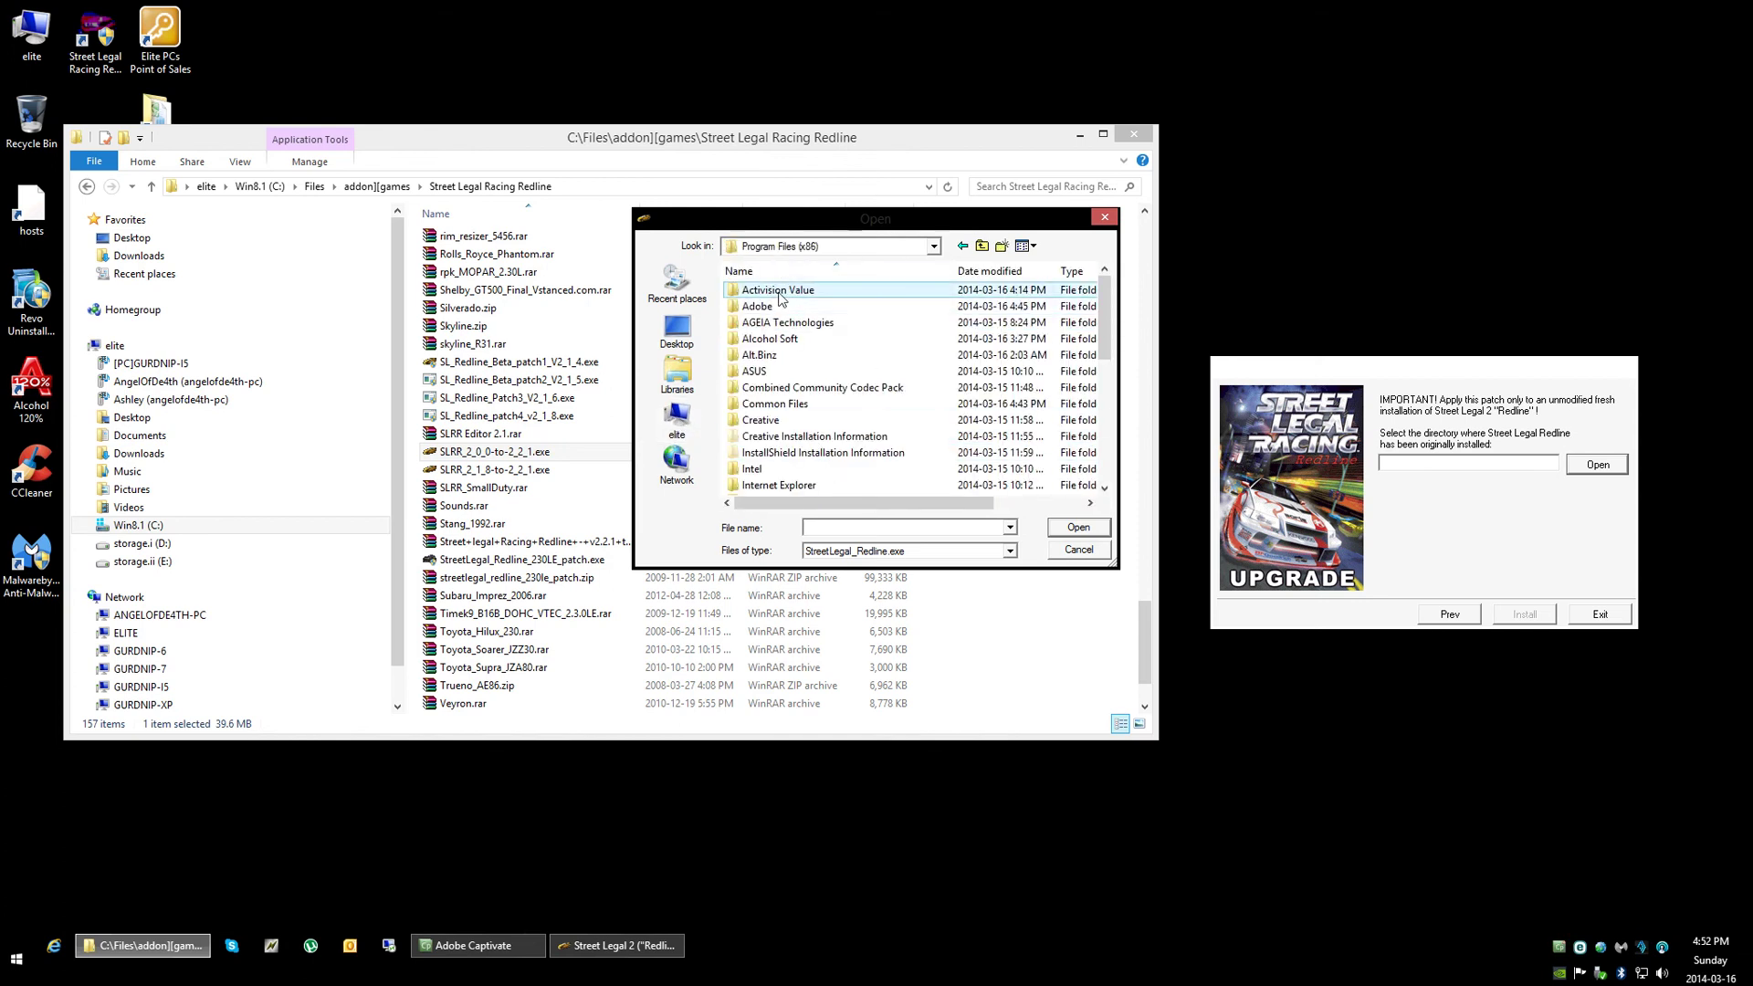
double_click(781, 289)
double_click(780, 290)
scroll(1105, 424, down, 2)
double_click(795, 484)
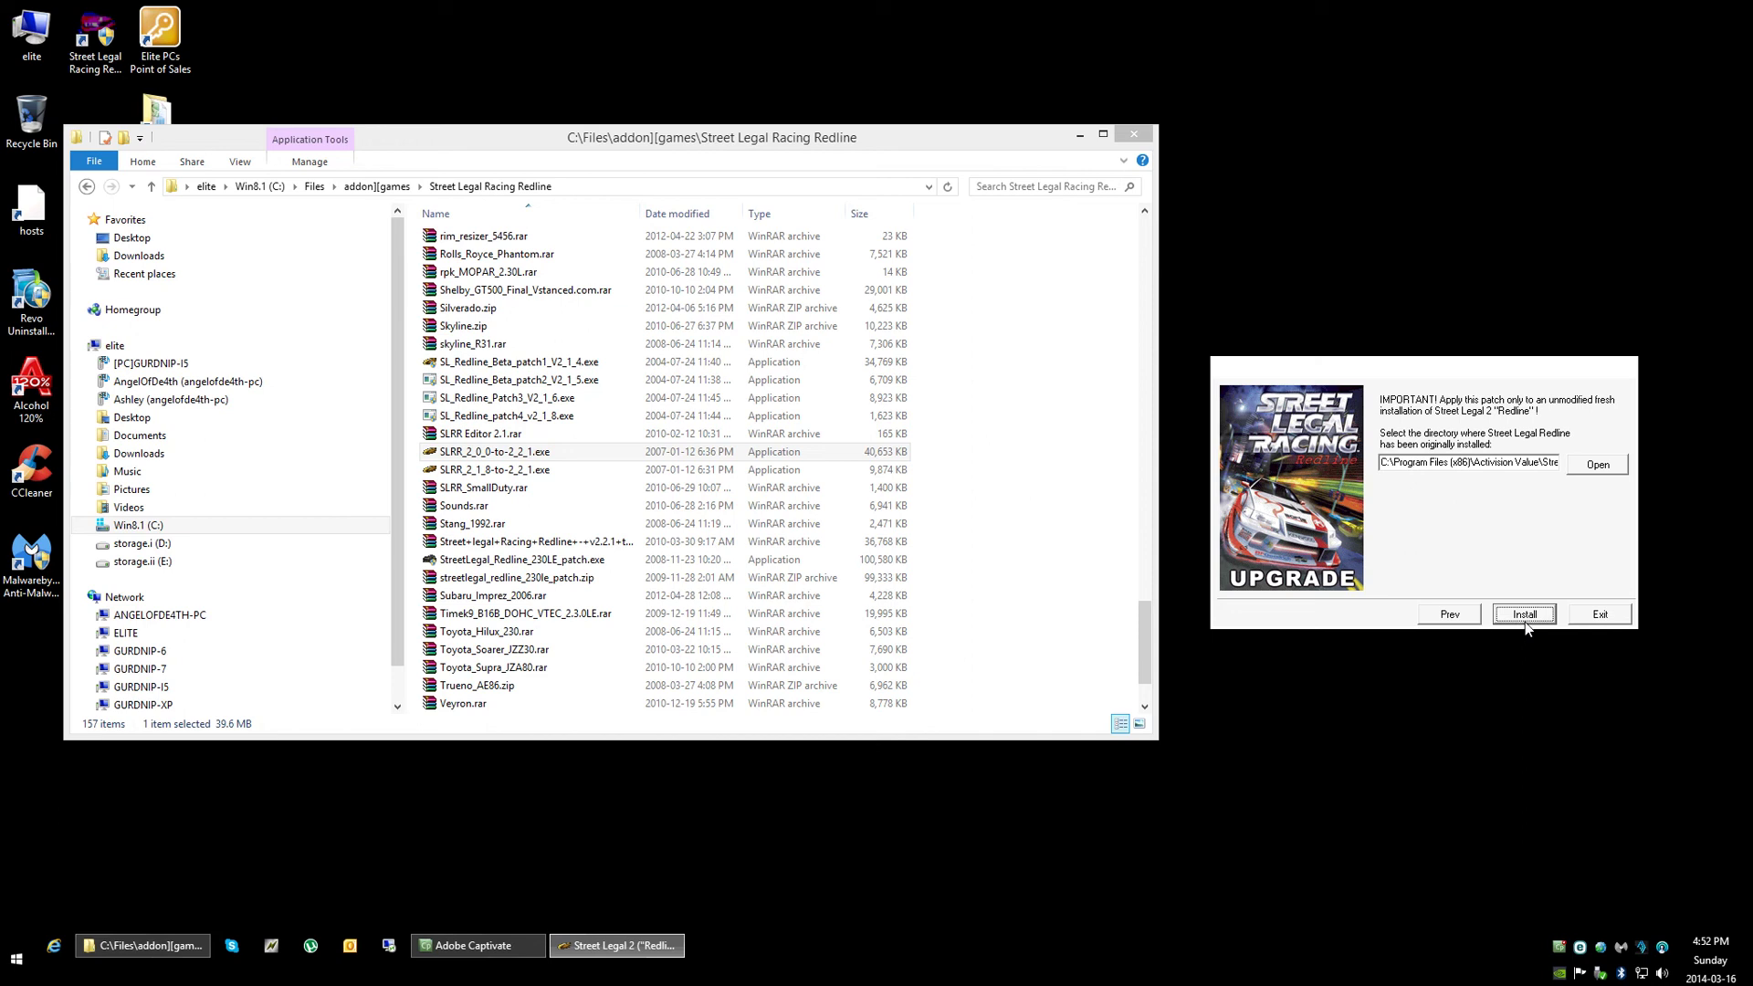
click(1617, 617)
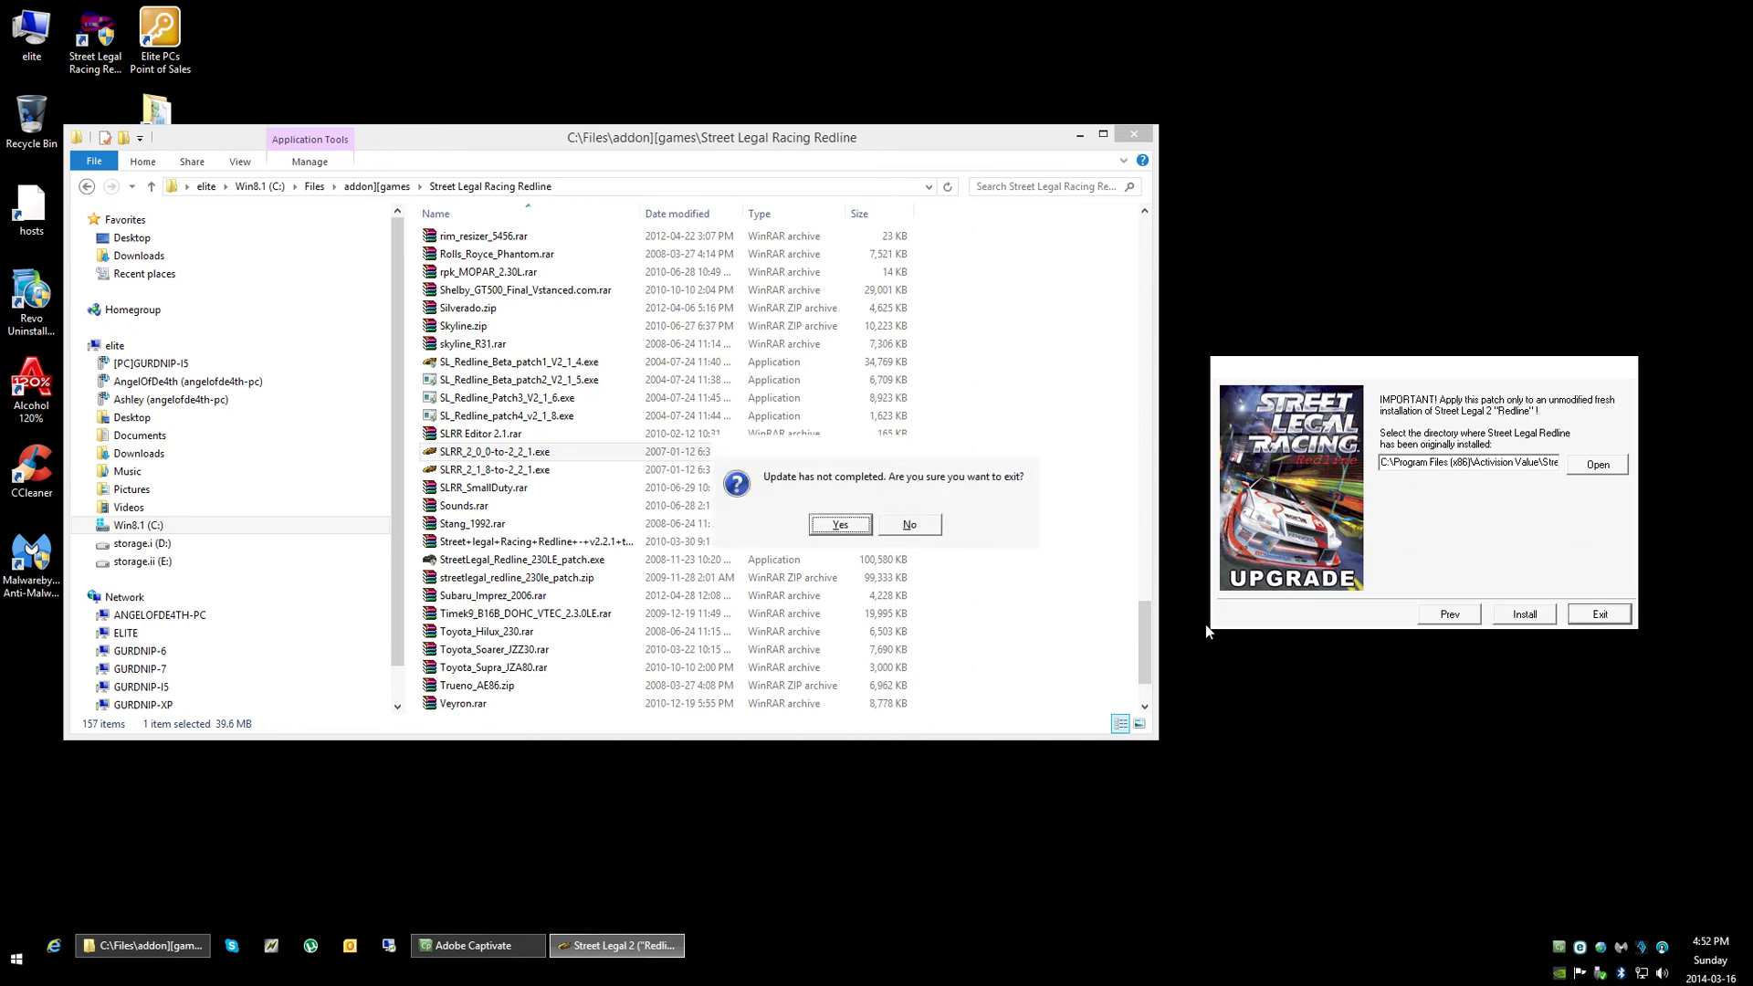
click(840, 526)
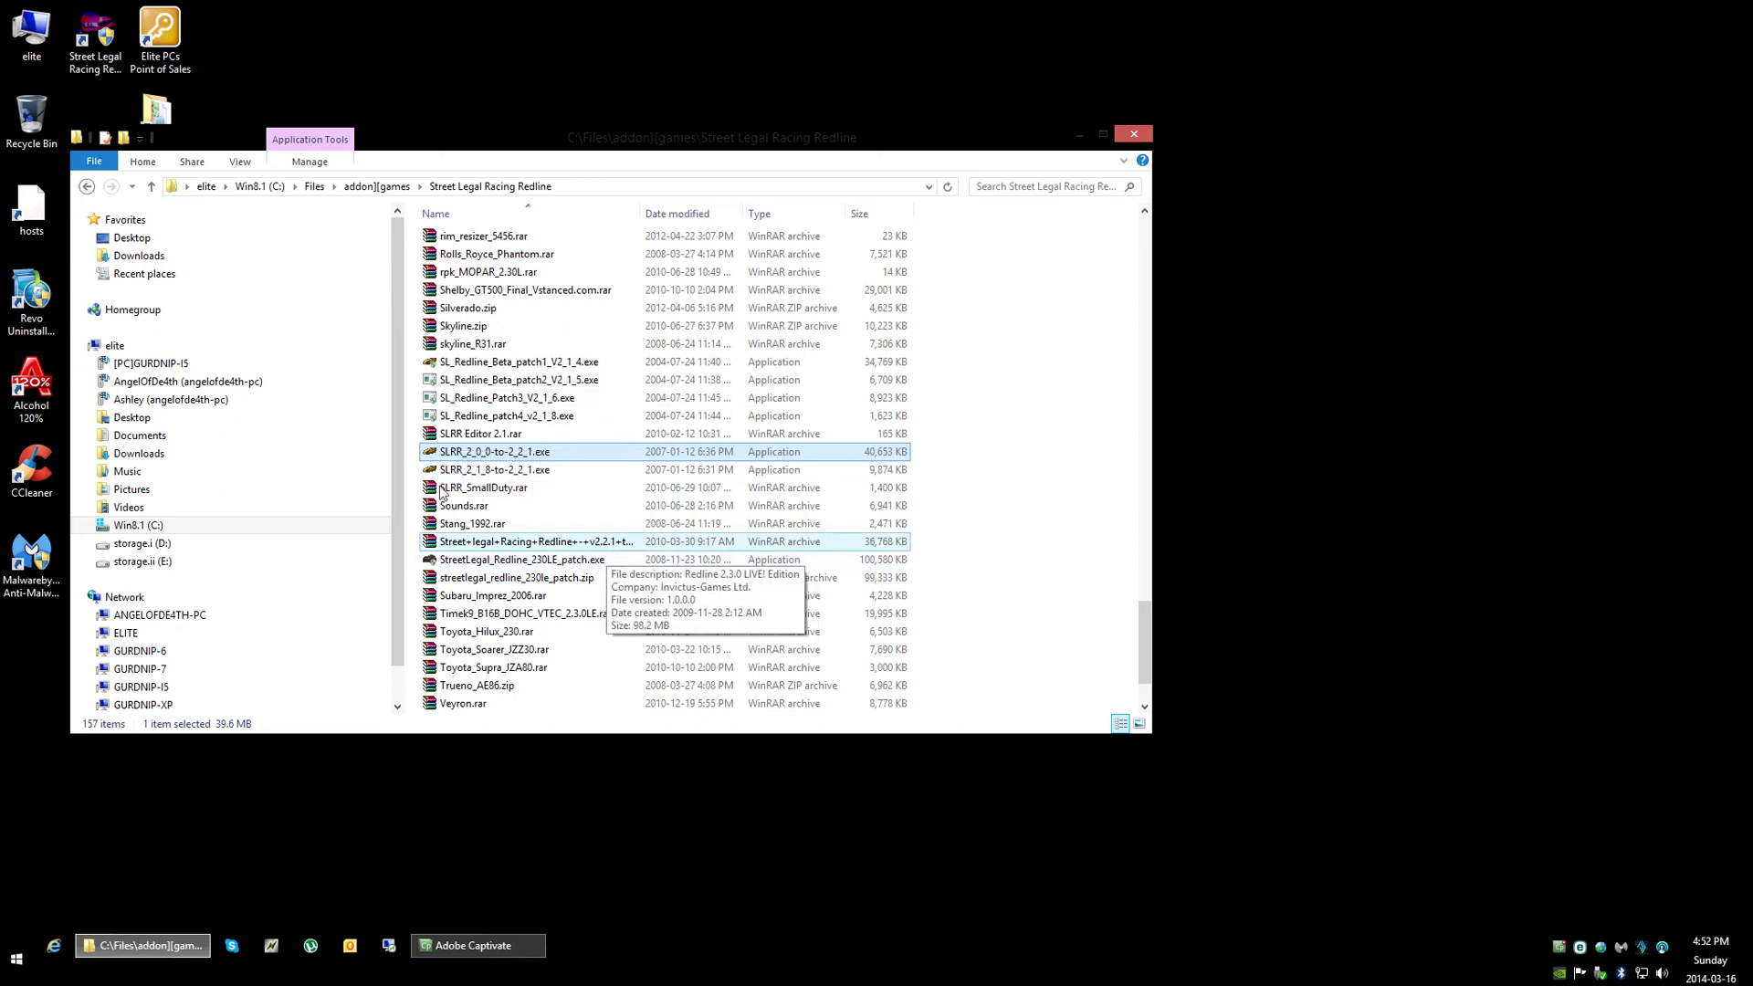
Step: Scroll the folder list down to the 100,580 KB StreetLegal_Redline_230LE_patch.exe
scroll(525, 472, down, 2)
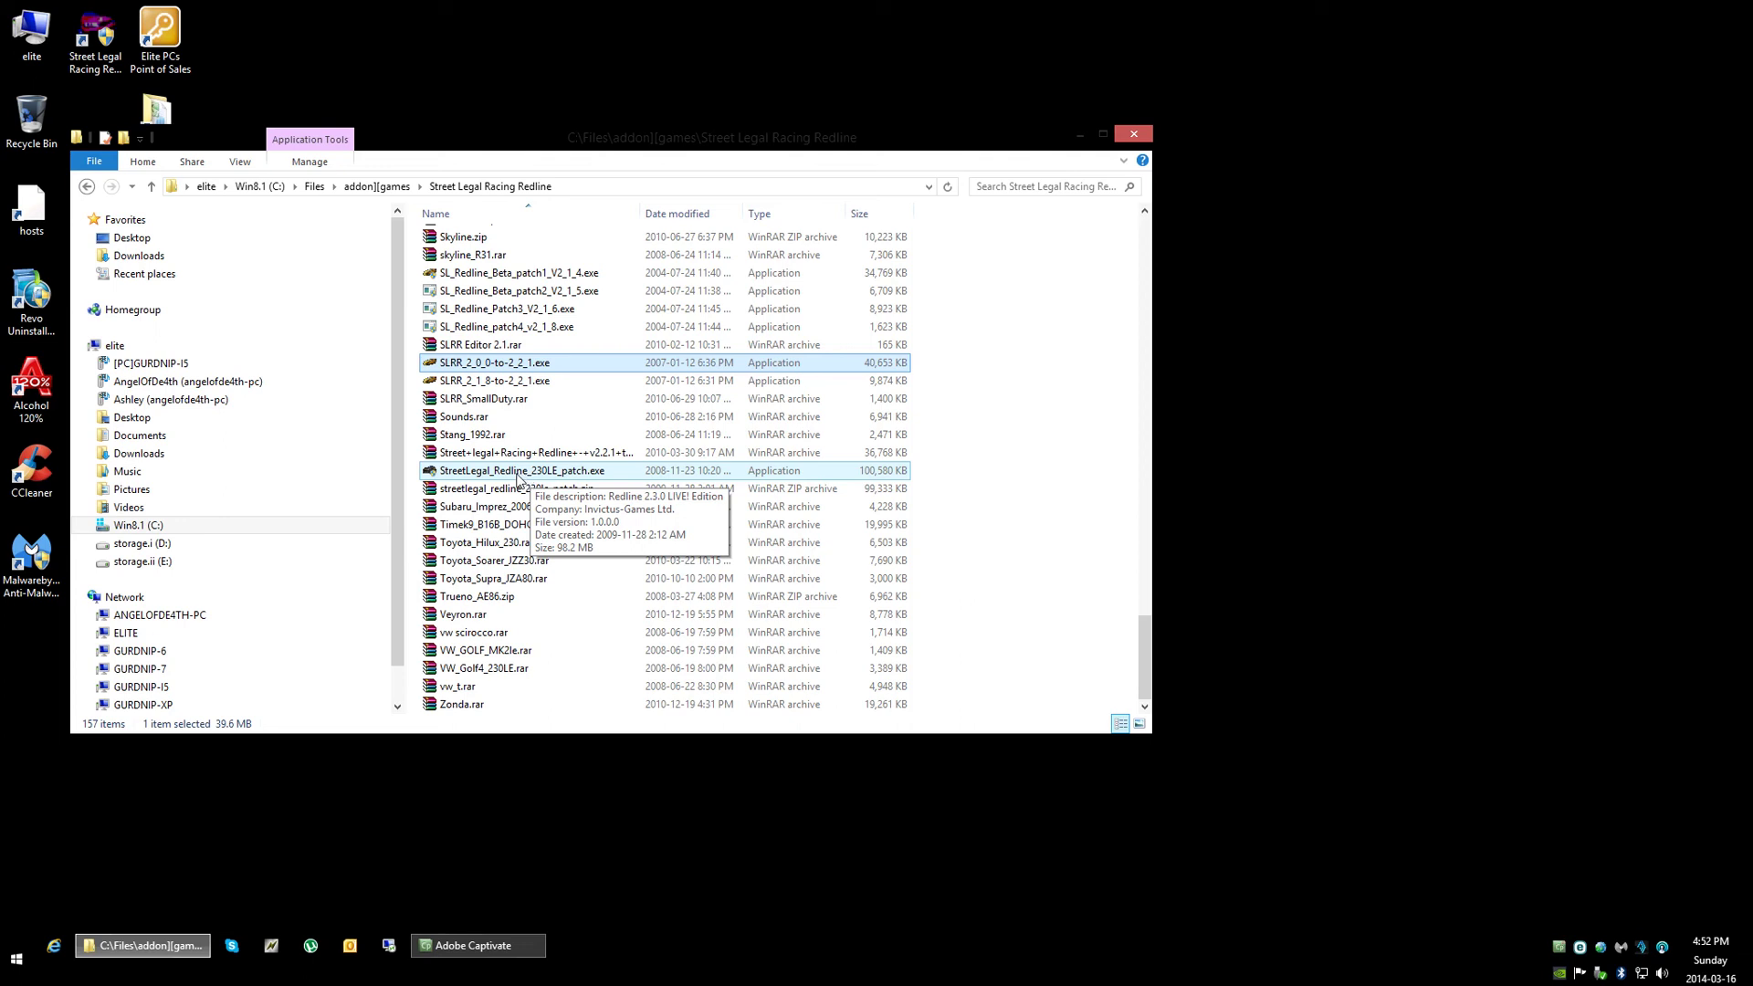
right_click(517, 474)
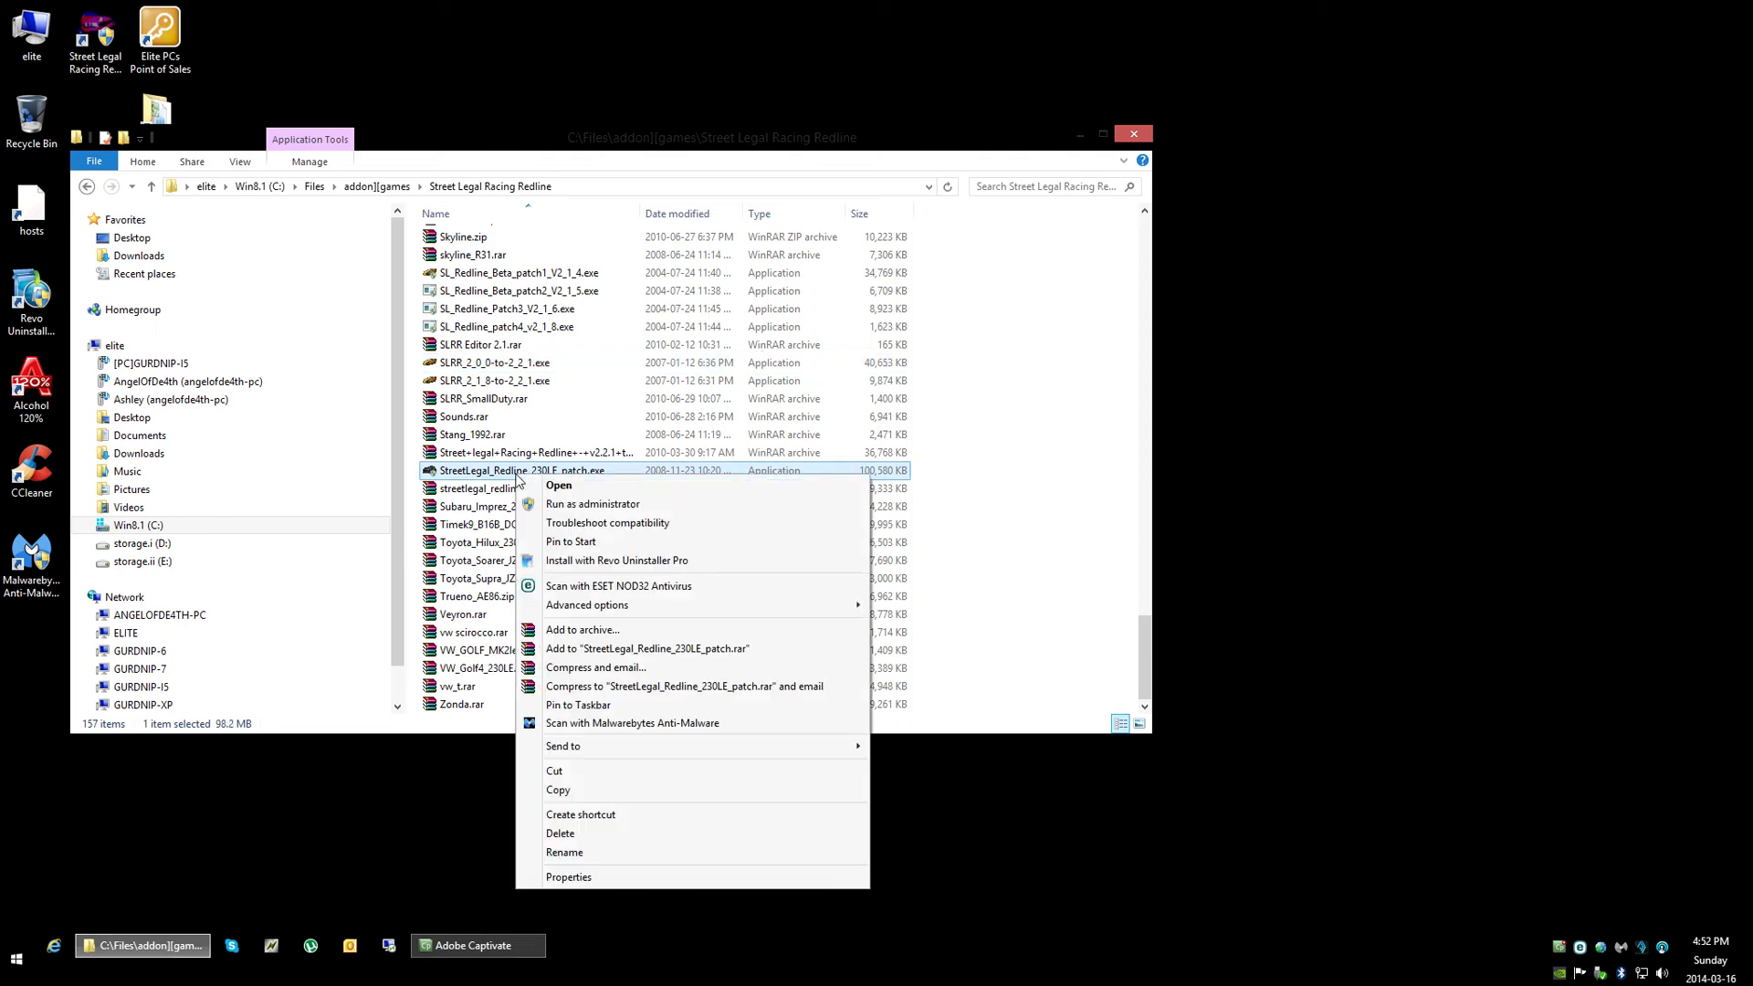
click(560, 883)
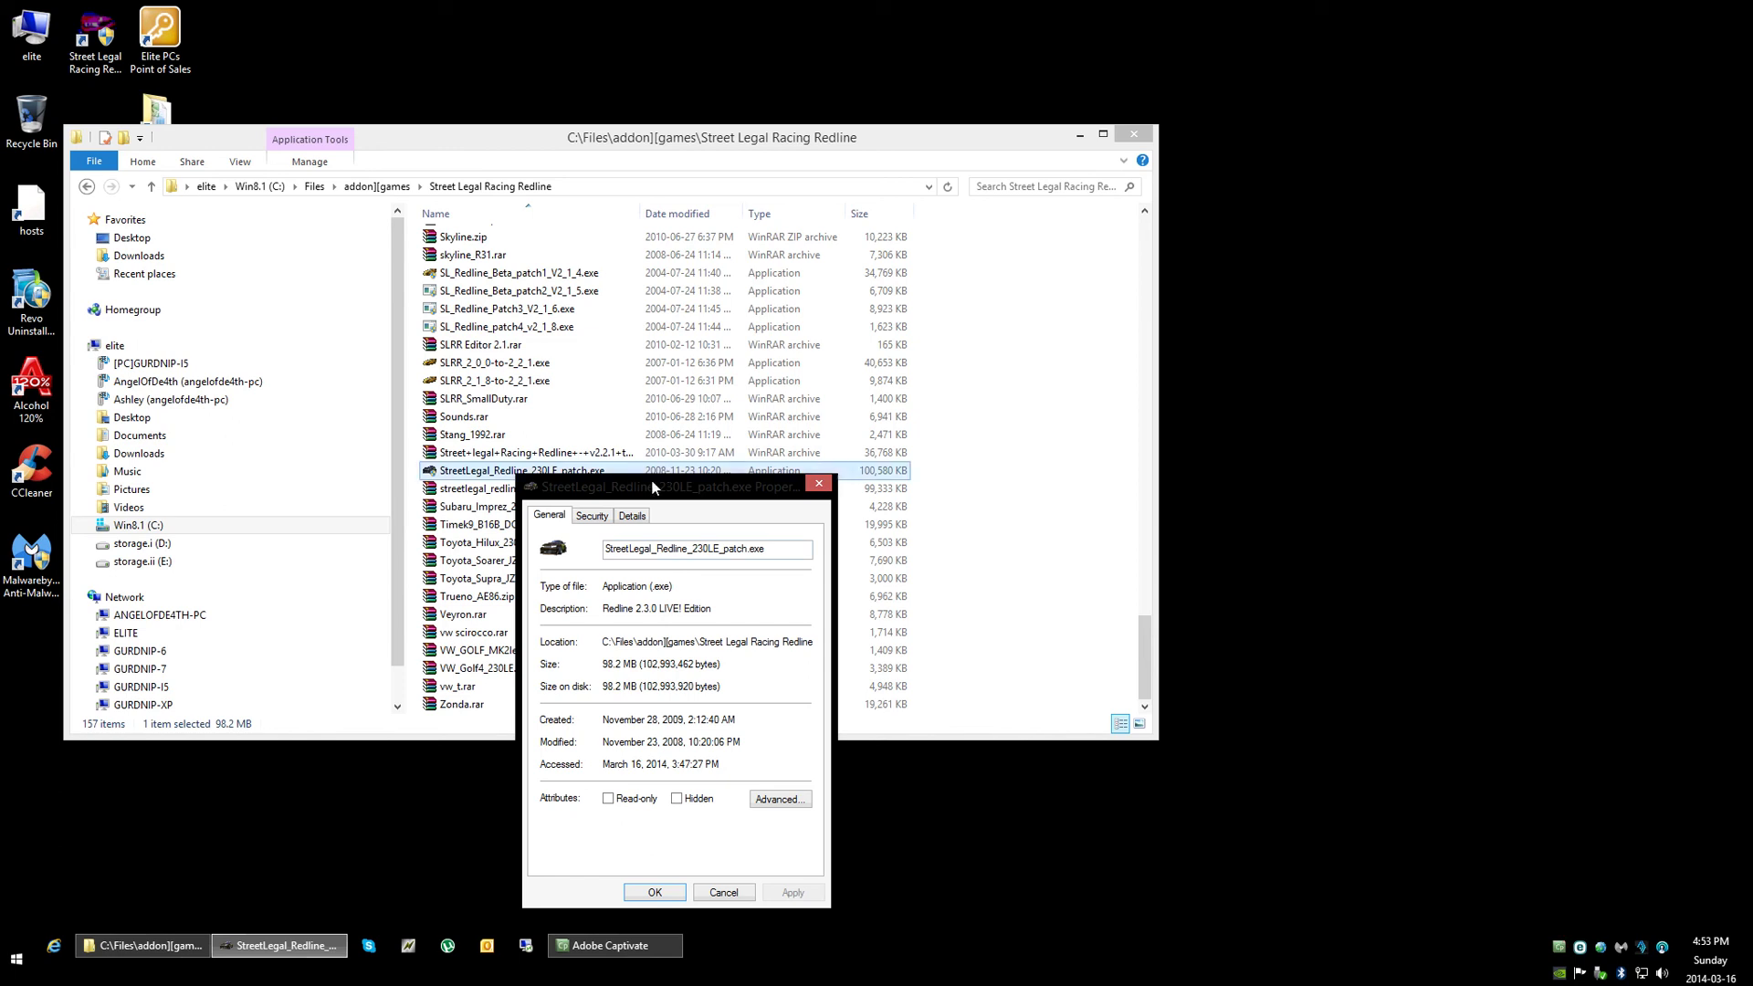
click(733, 895)
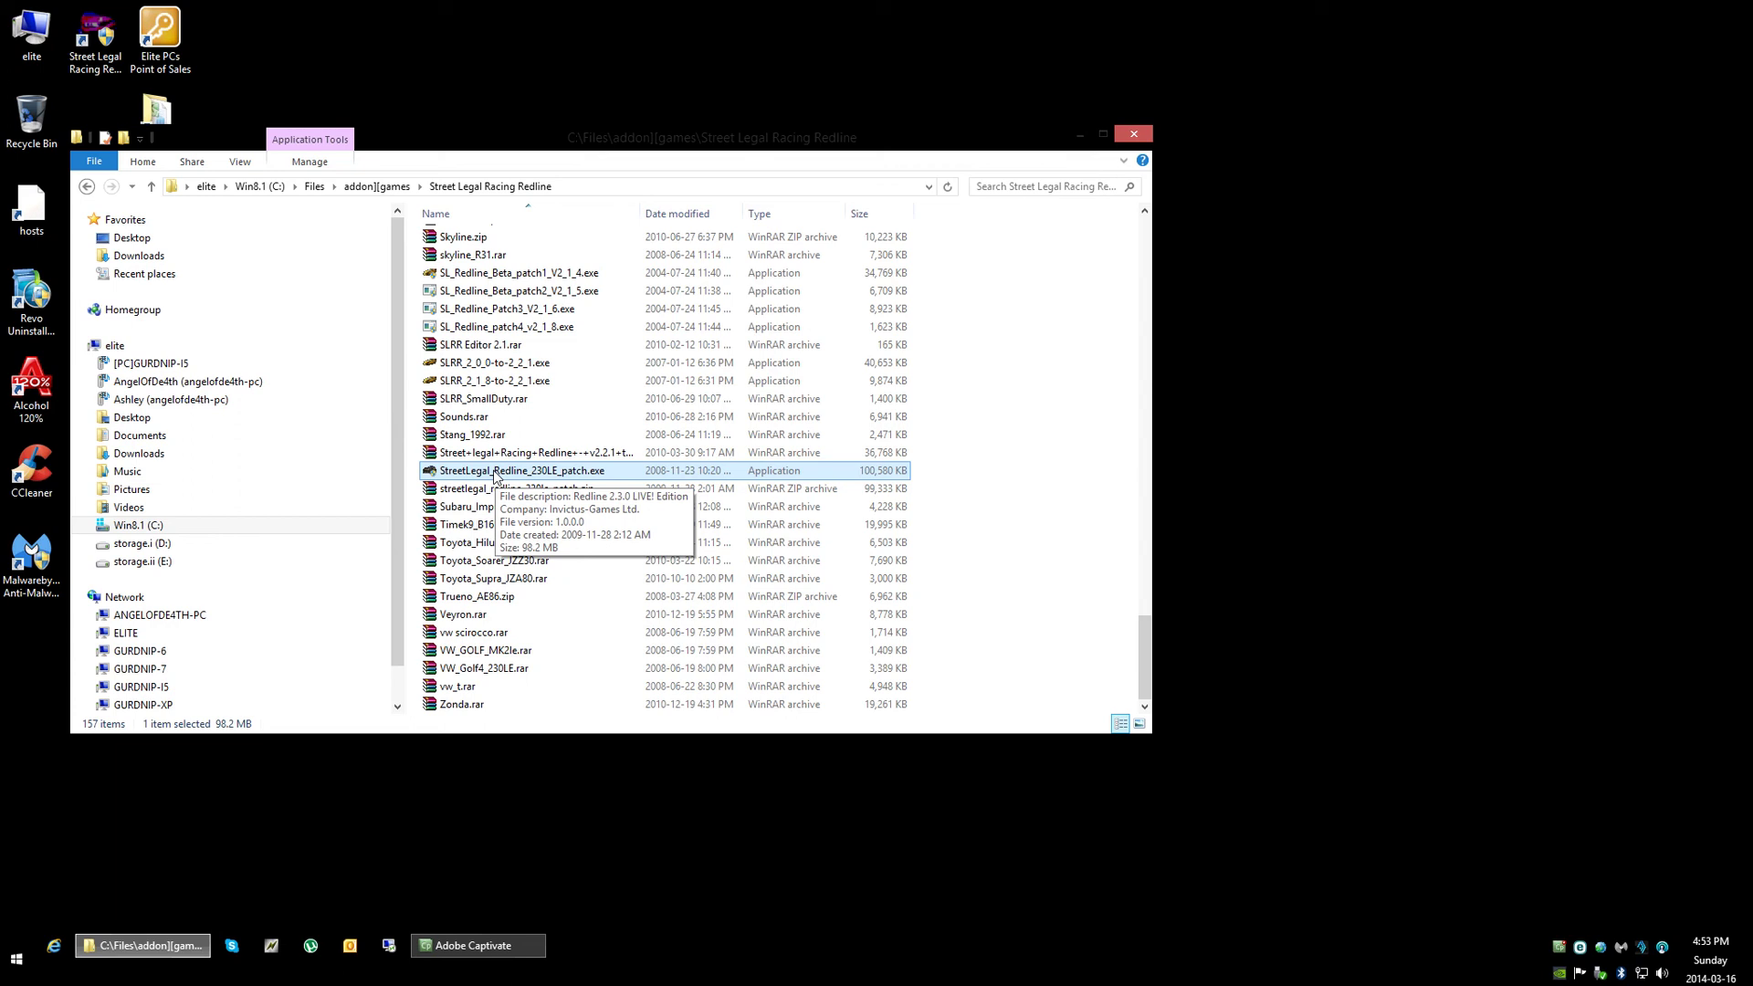
Step: Troubleshoot the 230LE patch's compatibility, apply the recommended XP SP3 settings, and test-launch it
right_click(494, 474)
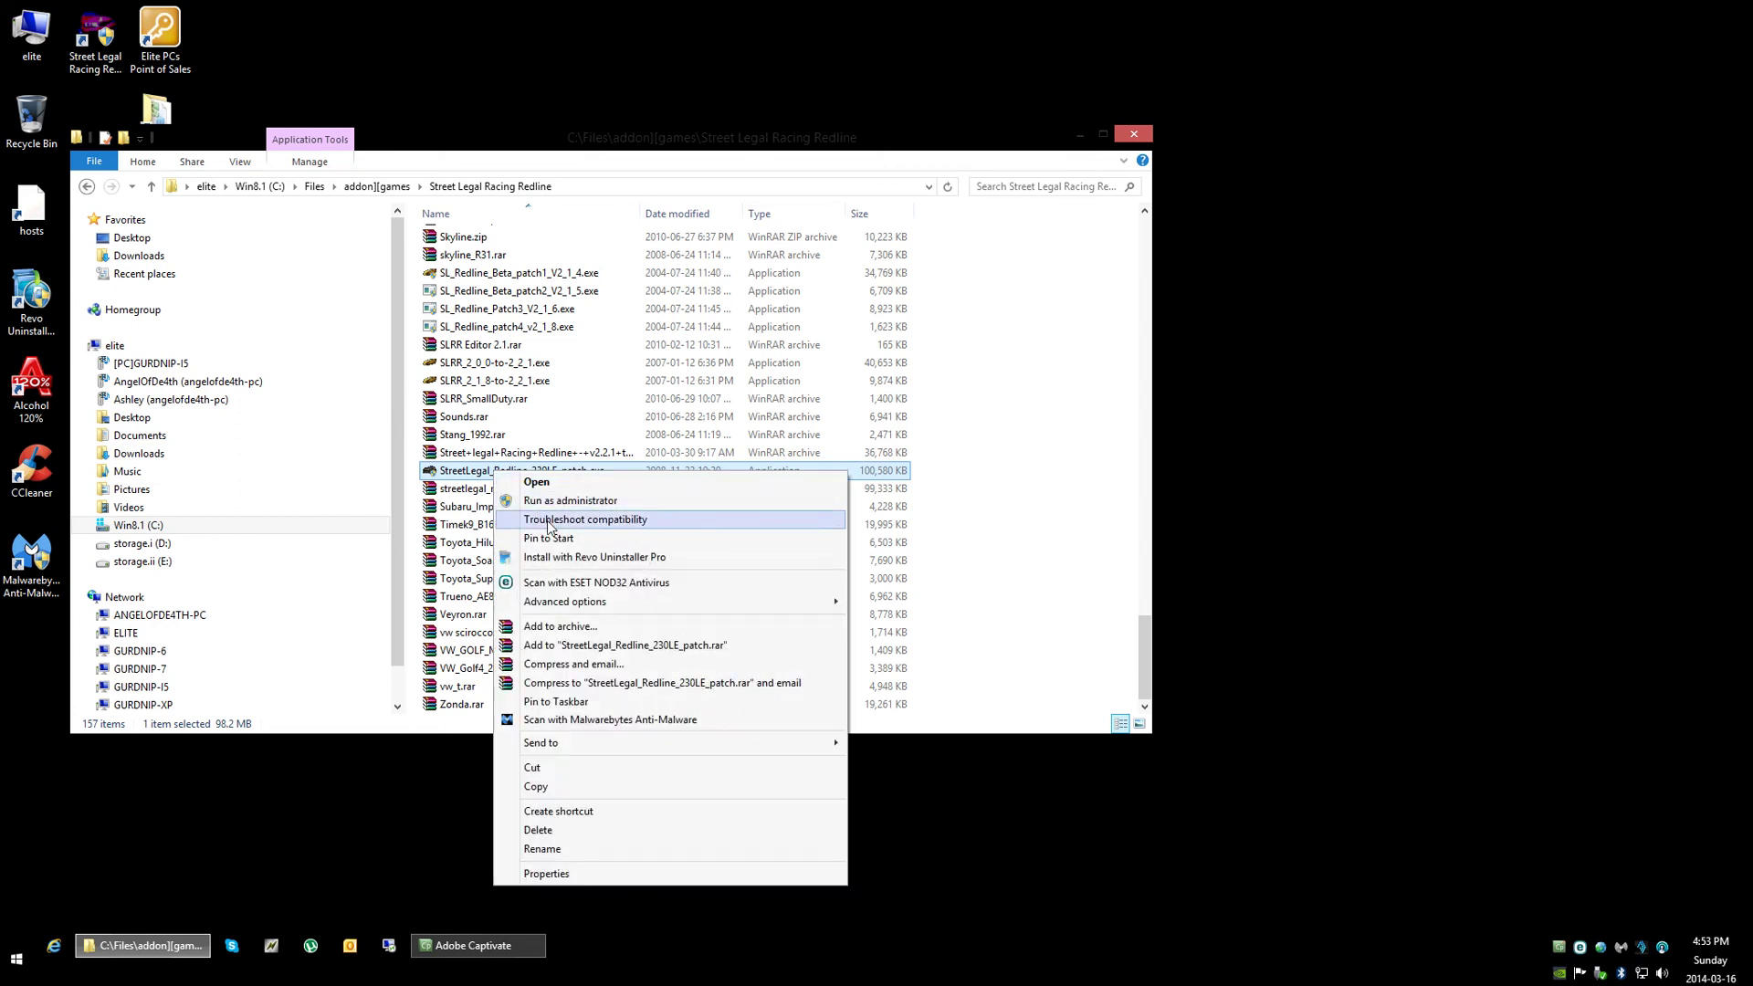
click(550, 521)
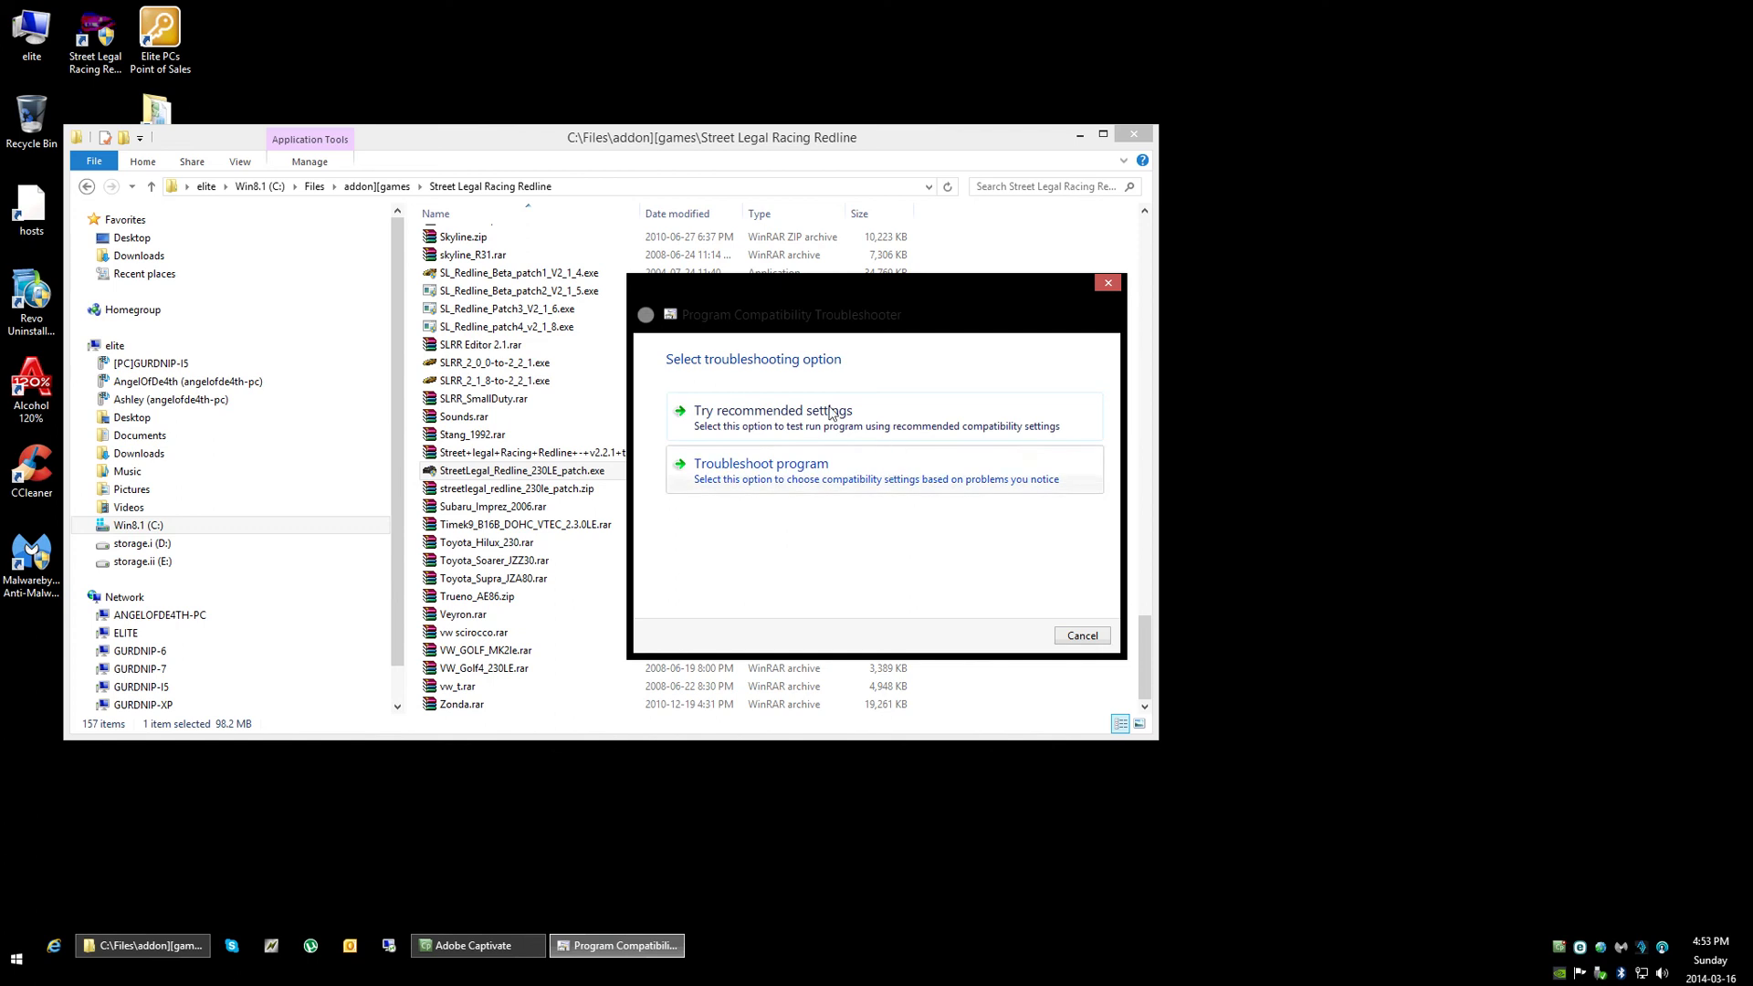
click(744, 420)
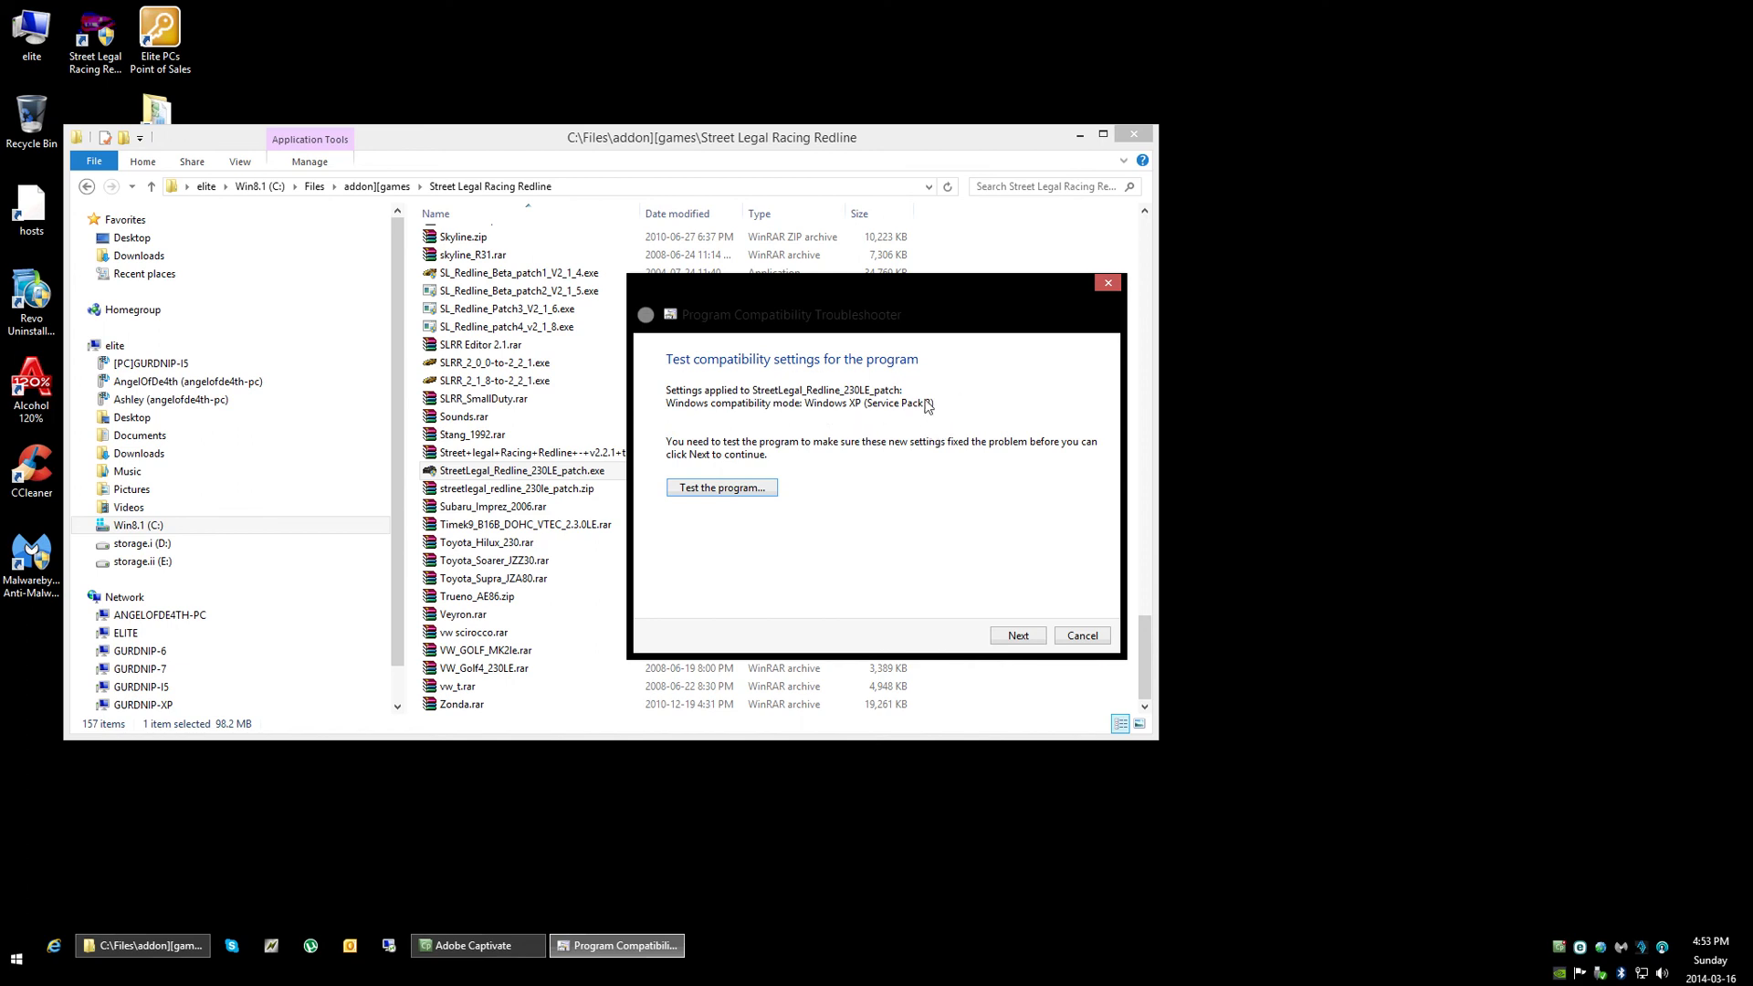
click(721, 488)
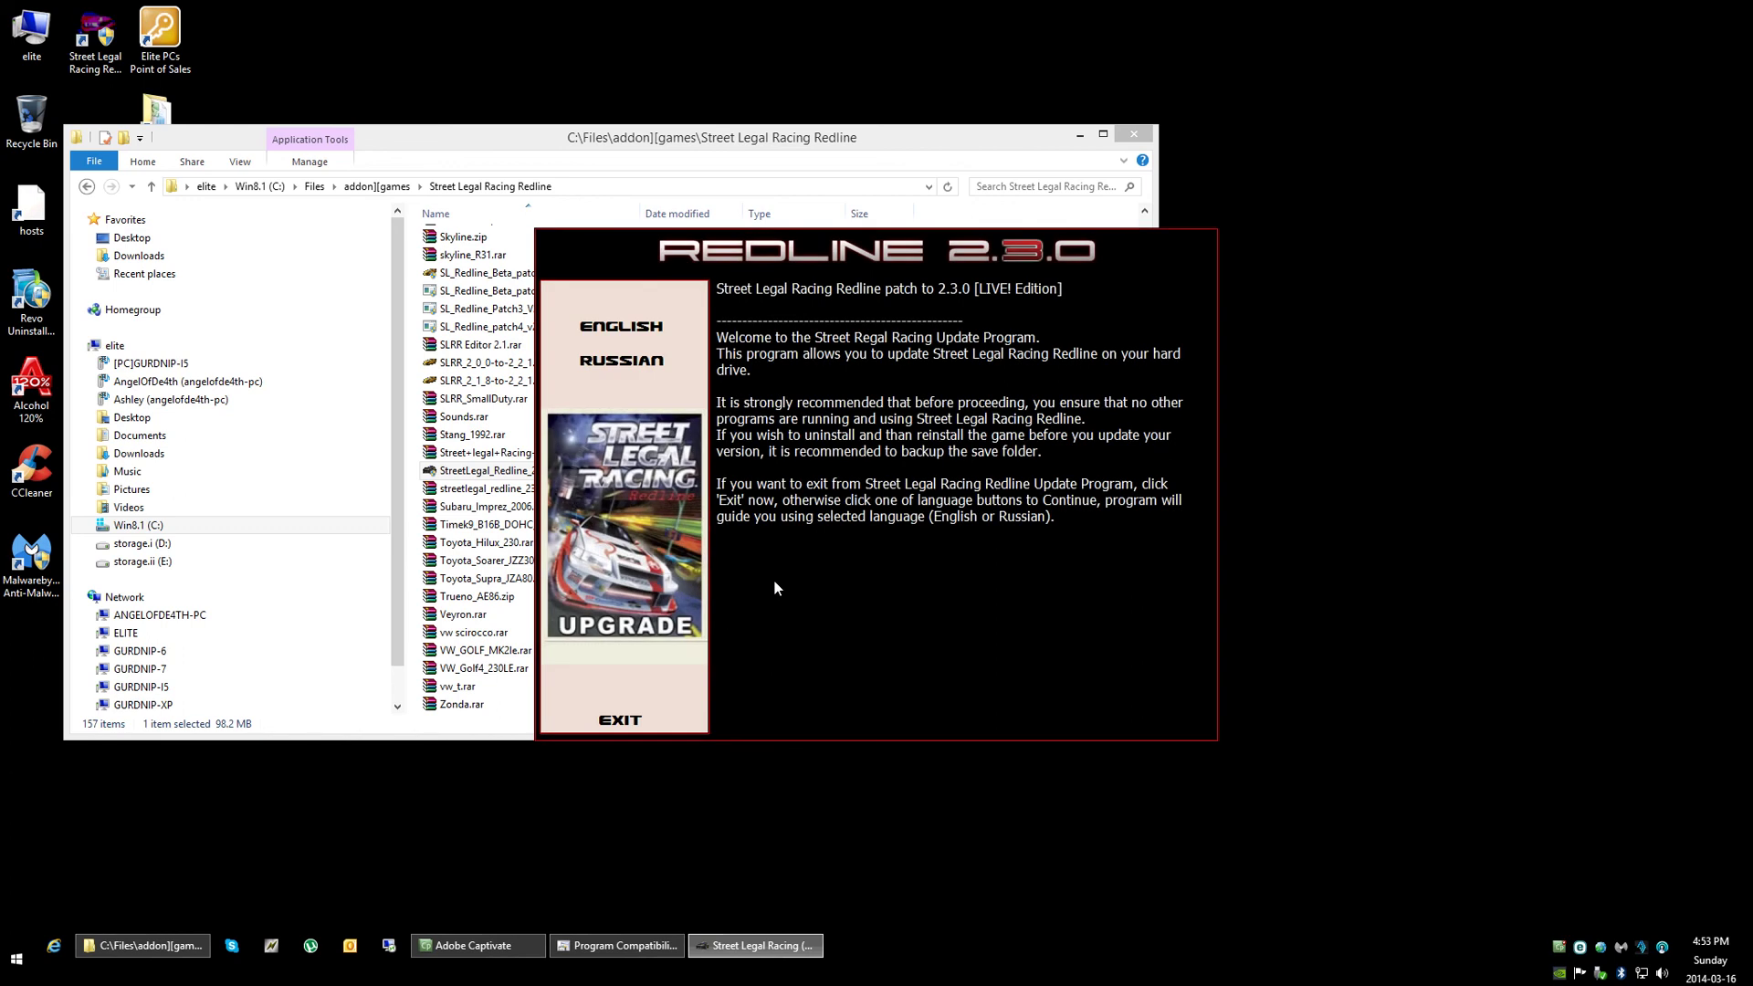
Step: Start the Redline patch in English, and browse Explorer to C:\Program Files (x86)
click(626, 327)
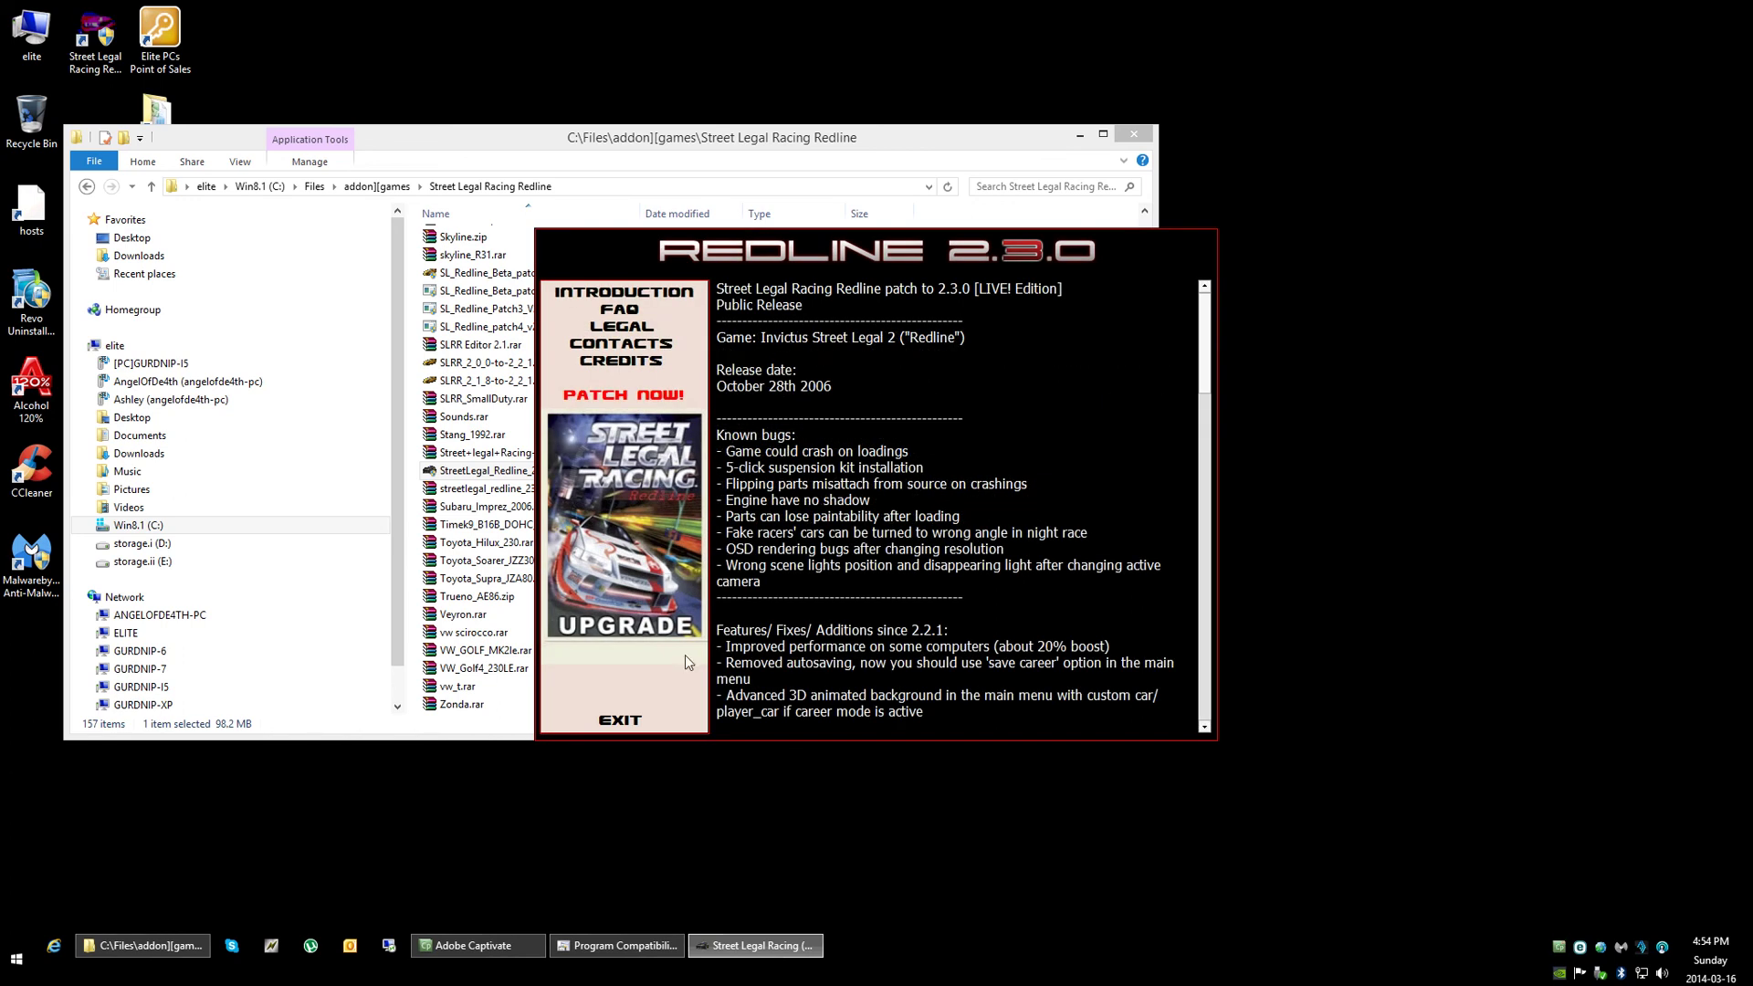
click(621, 396)
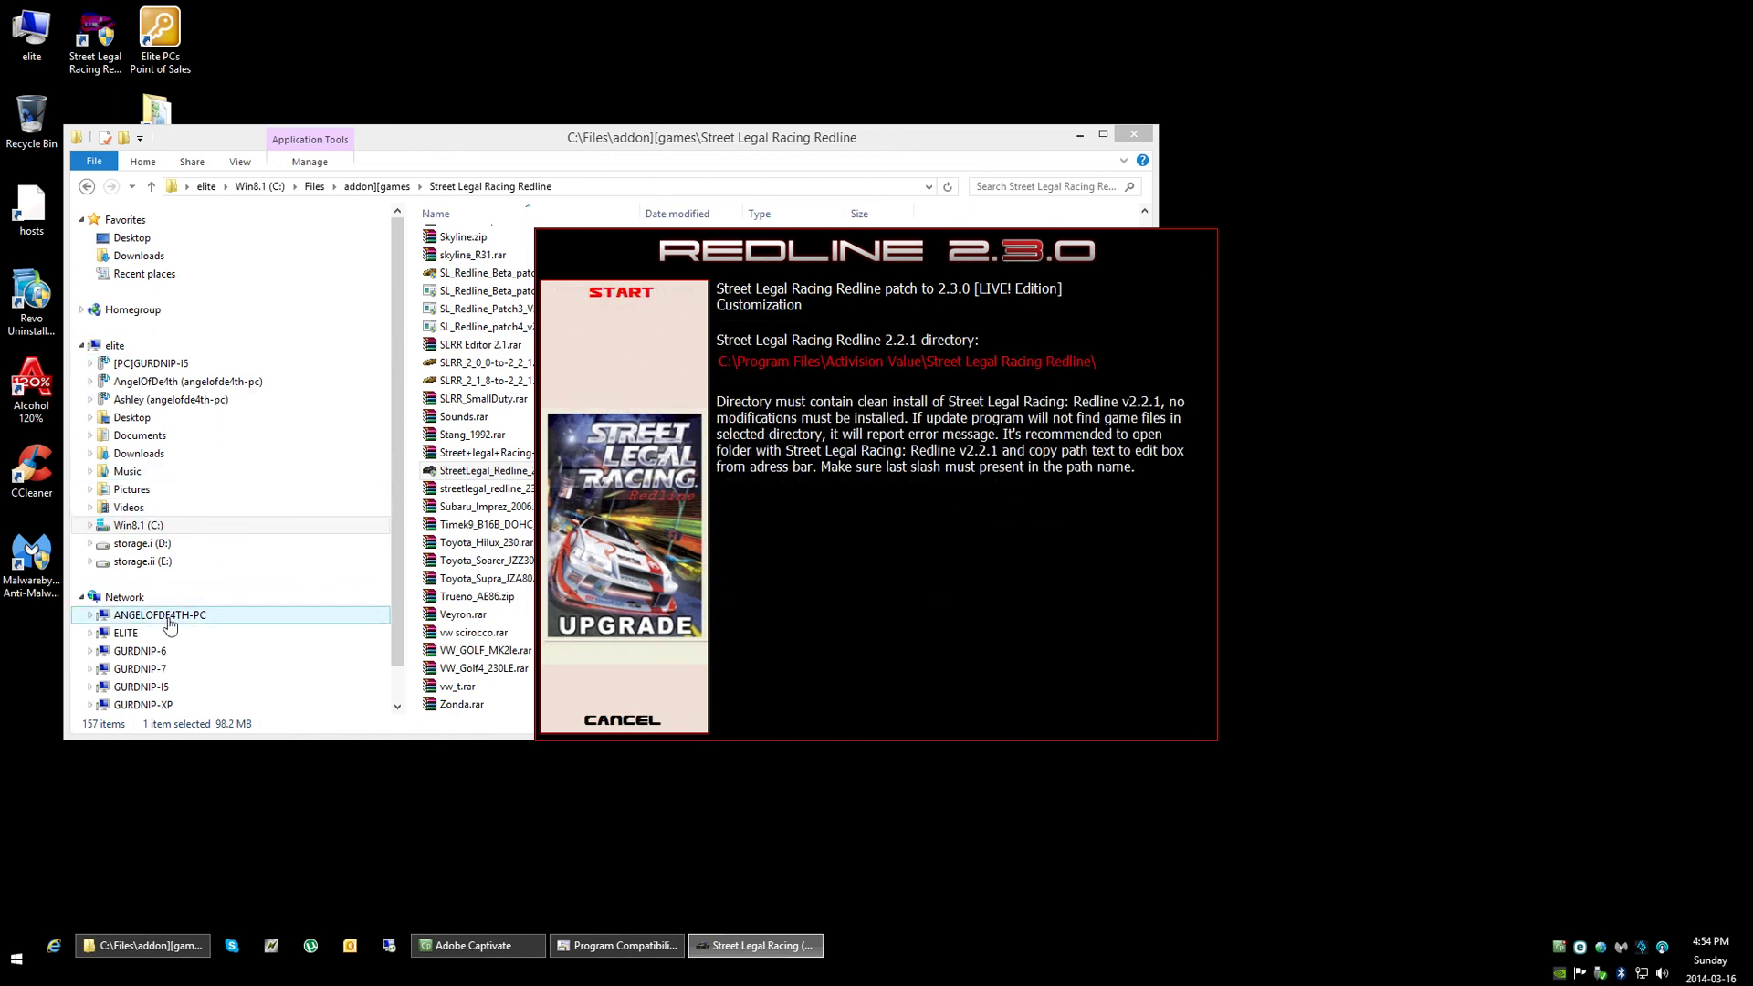
click(153, 527)
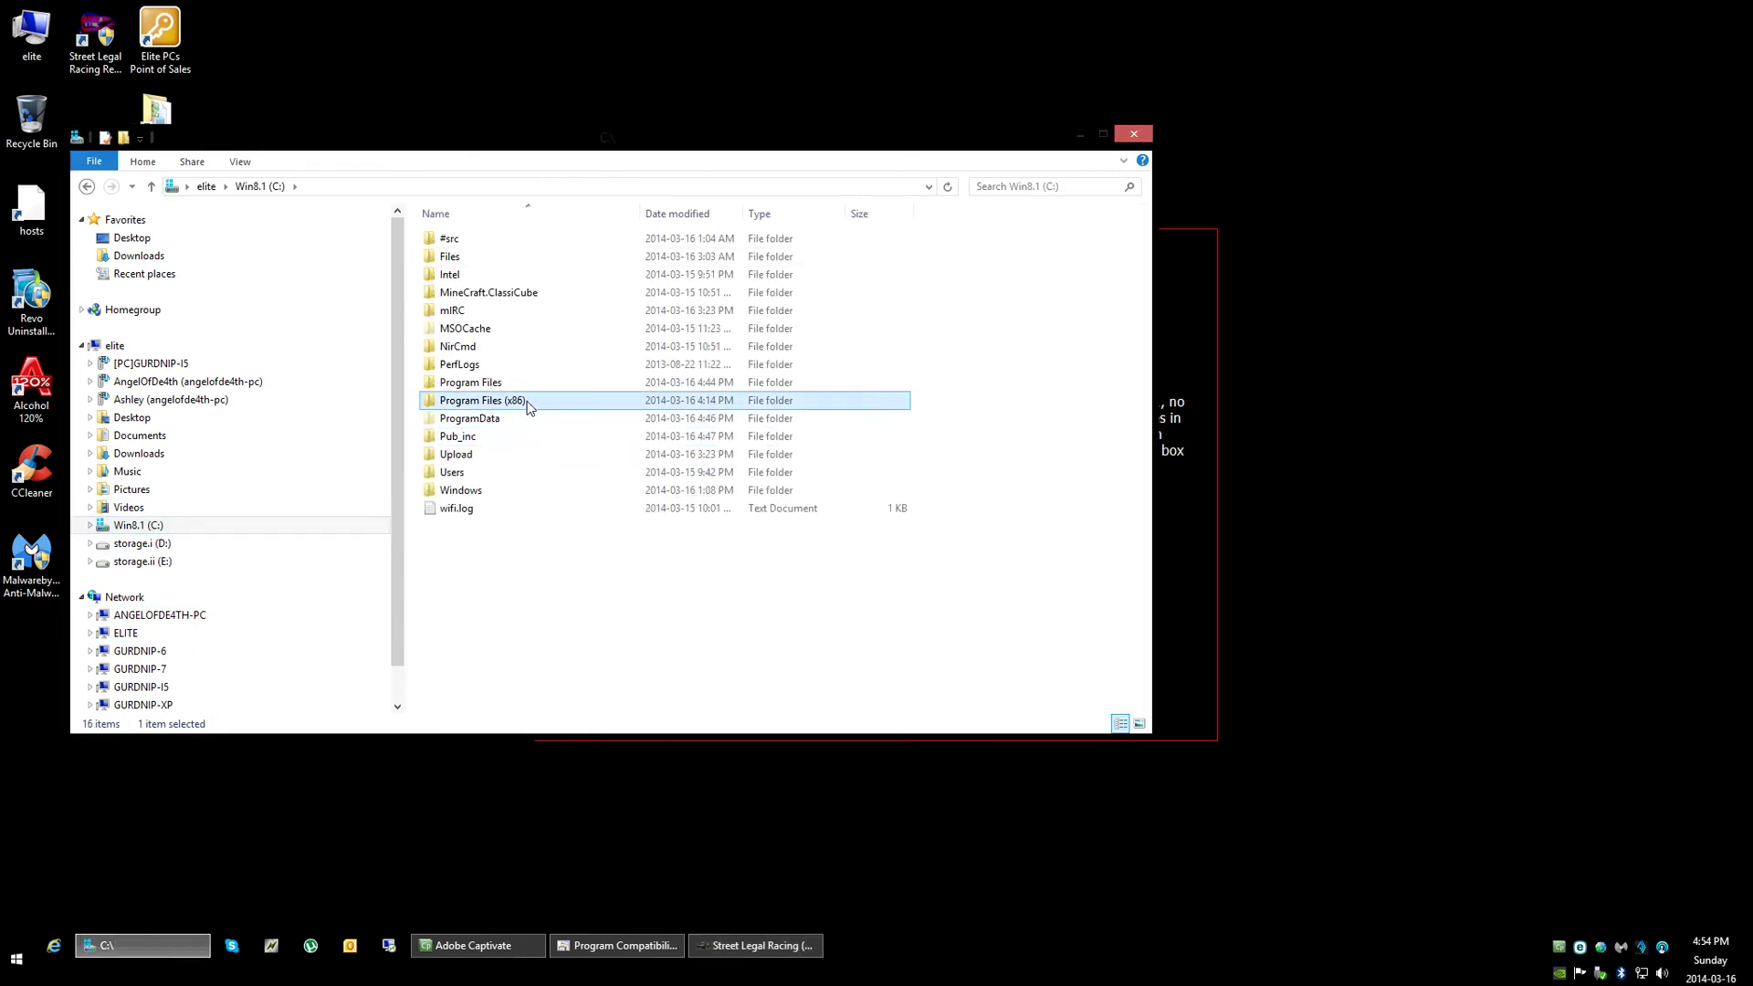
double_click(530, 402)
click(493, 635)
scroll(503, 566, down, 2)
scroll(502, 512, up, 2)
Step: Open Activision Value\Street Legal Racing and copy its full folder path for the patcher
double_click(478, 238)
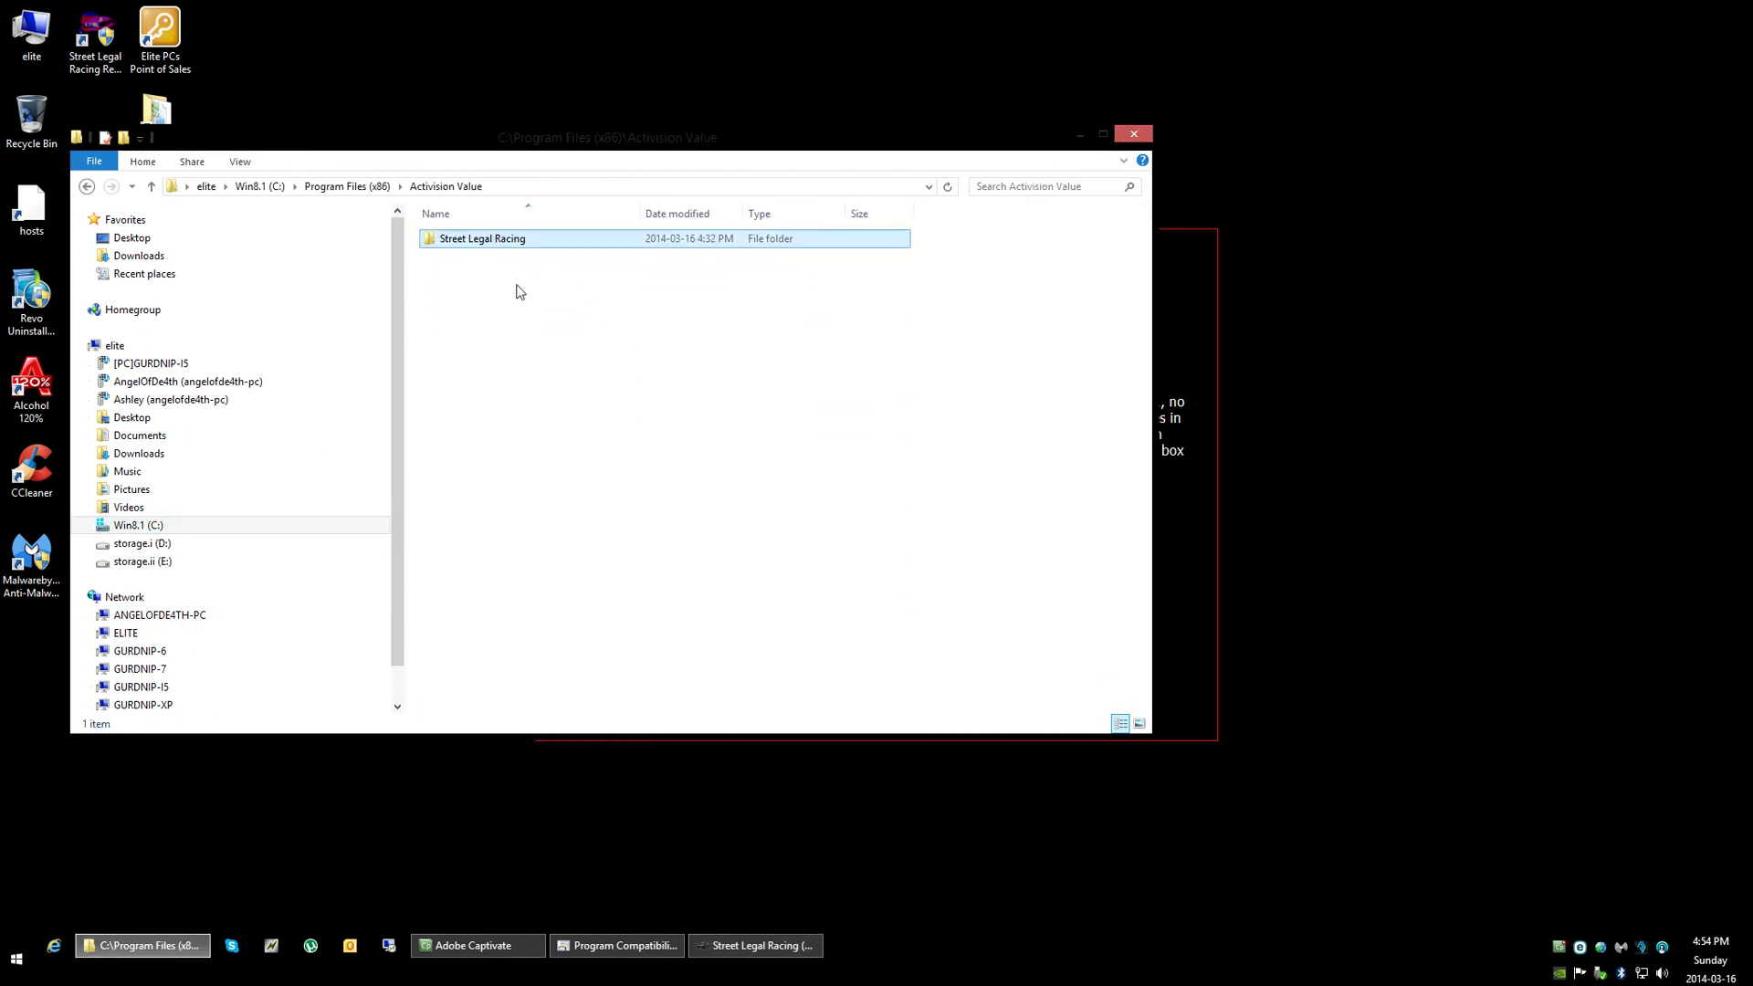
double_click(489, 243)
click(658, 187)
key(ctrl+c)
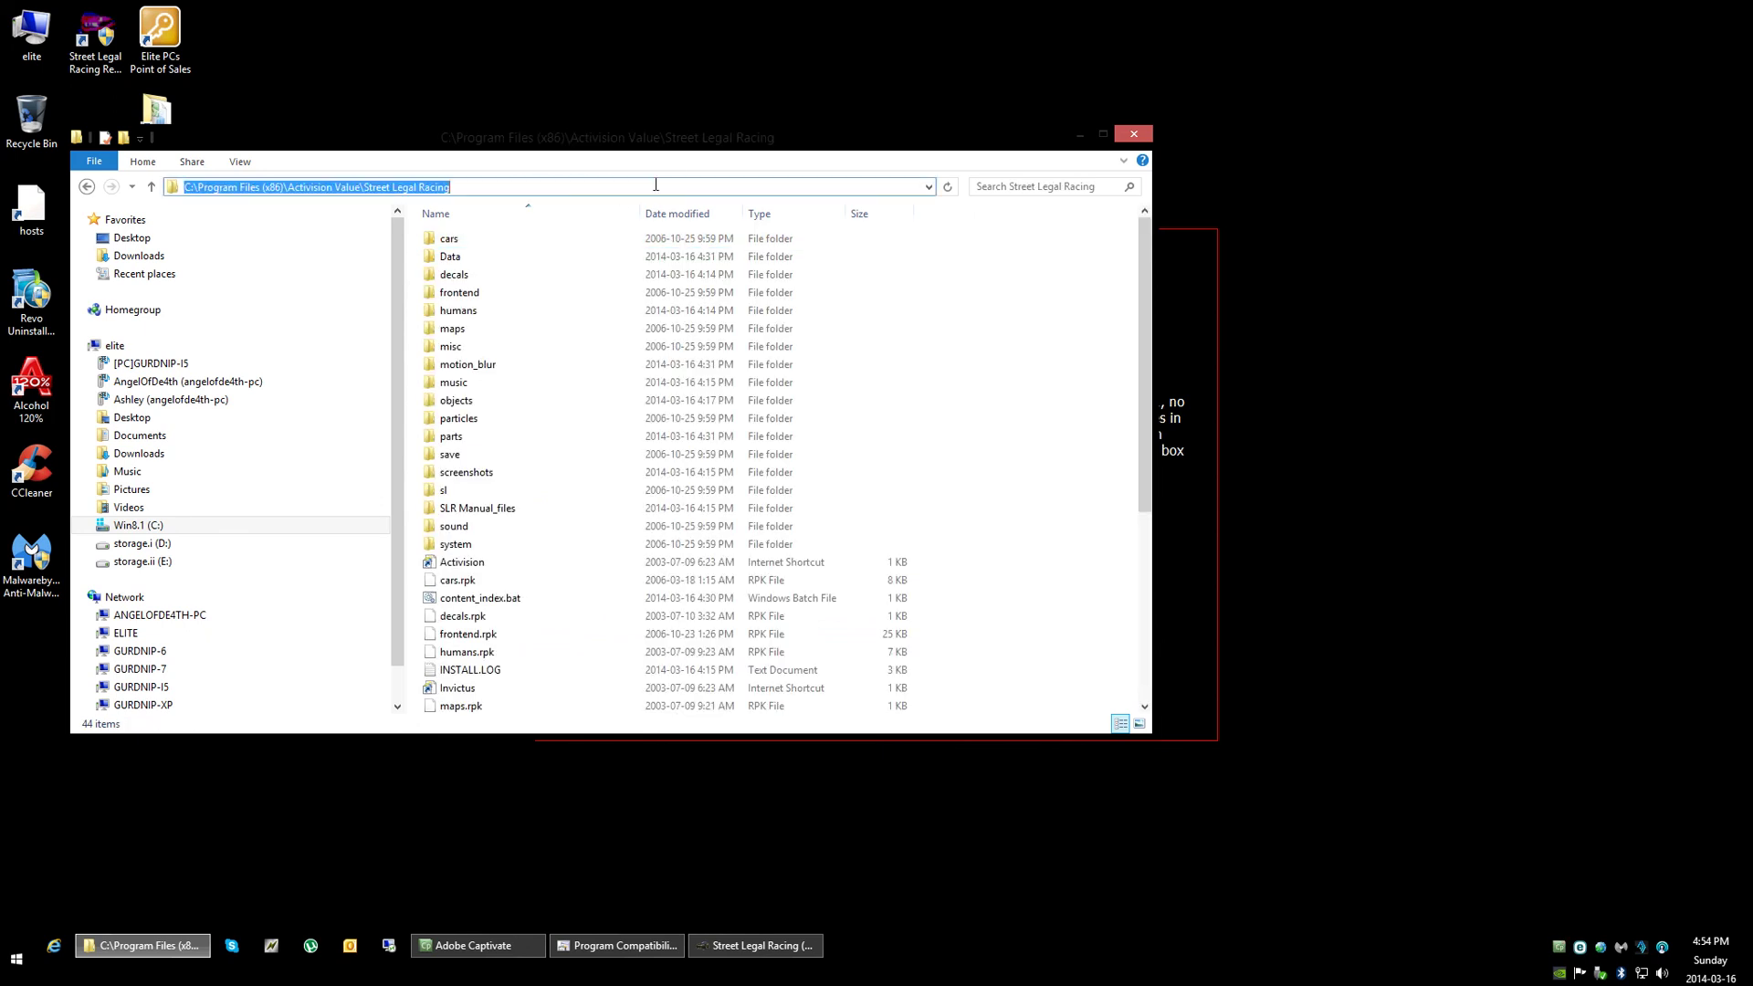
click(1187, 525)
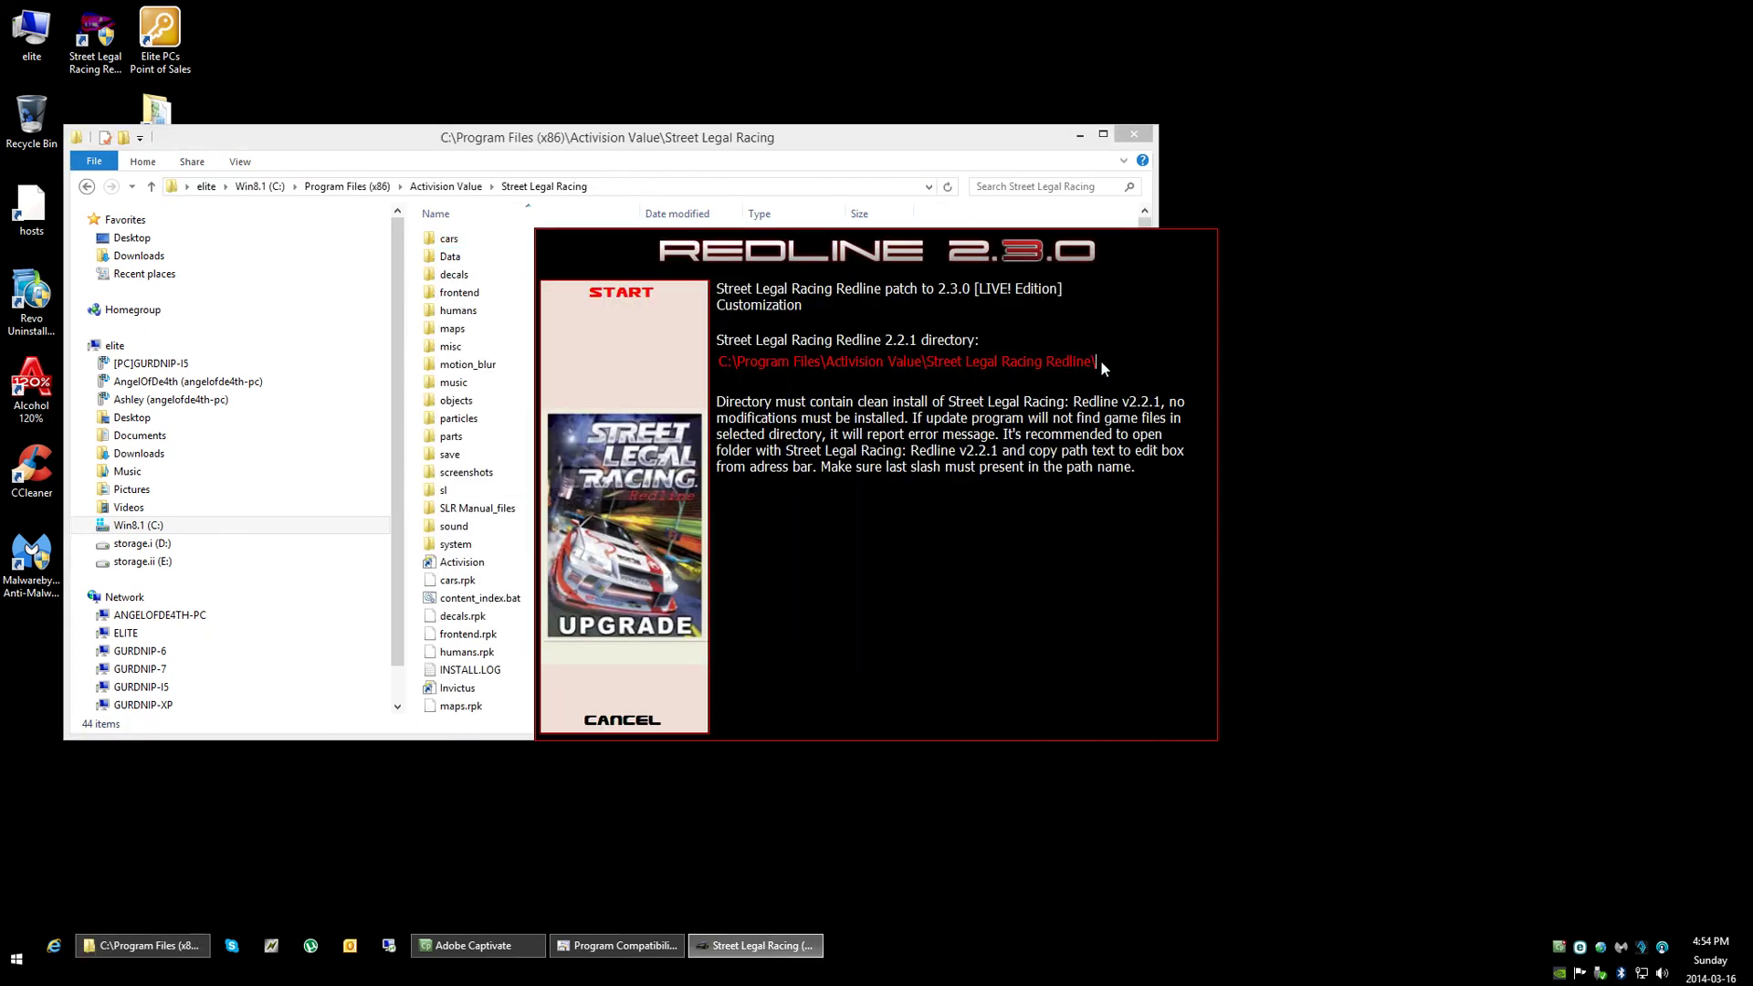
Step: Paste the Street Legal Racing folder path over the wrong directory, then cancel and confirm quitting the update
key(BackSpace)
key(BackSpace)
key(BackSpace)
key(BackSpace)
key(BackSpace)
key(BackSpace)
key(BackSpace)
key(BackSpace)
key(BackSpace)
key(BackSpace)
key(BackSpace)
key(BackSpace)
key(BackSpace)
key(BackSpace)
key(BackSpace)
key(BackSpace)
key(BackSpace)
key(BackSpace)
key(BackSpace)
key(BackSpace)
key(BackSpace)
key(BackSpace)
key(BackSpace)
key(BackSpace)
key(BackSpace)
key(BackSpace)
key(BackSpace)
key(BackSpace)
key(BackSpace)
key(BackSpace)
key(BackSpace)
key(BackSpace)
key(BackSpace)
key(BackSpace)
key(BackSpace)
key(BackSpace)
key(BackSpace)
key(BackSpace)
key(BackSpace)
key(BackSpace)
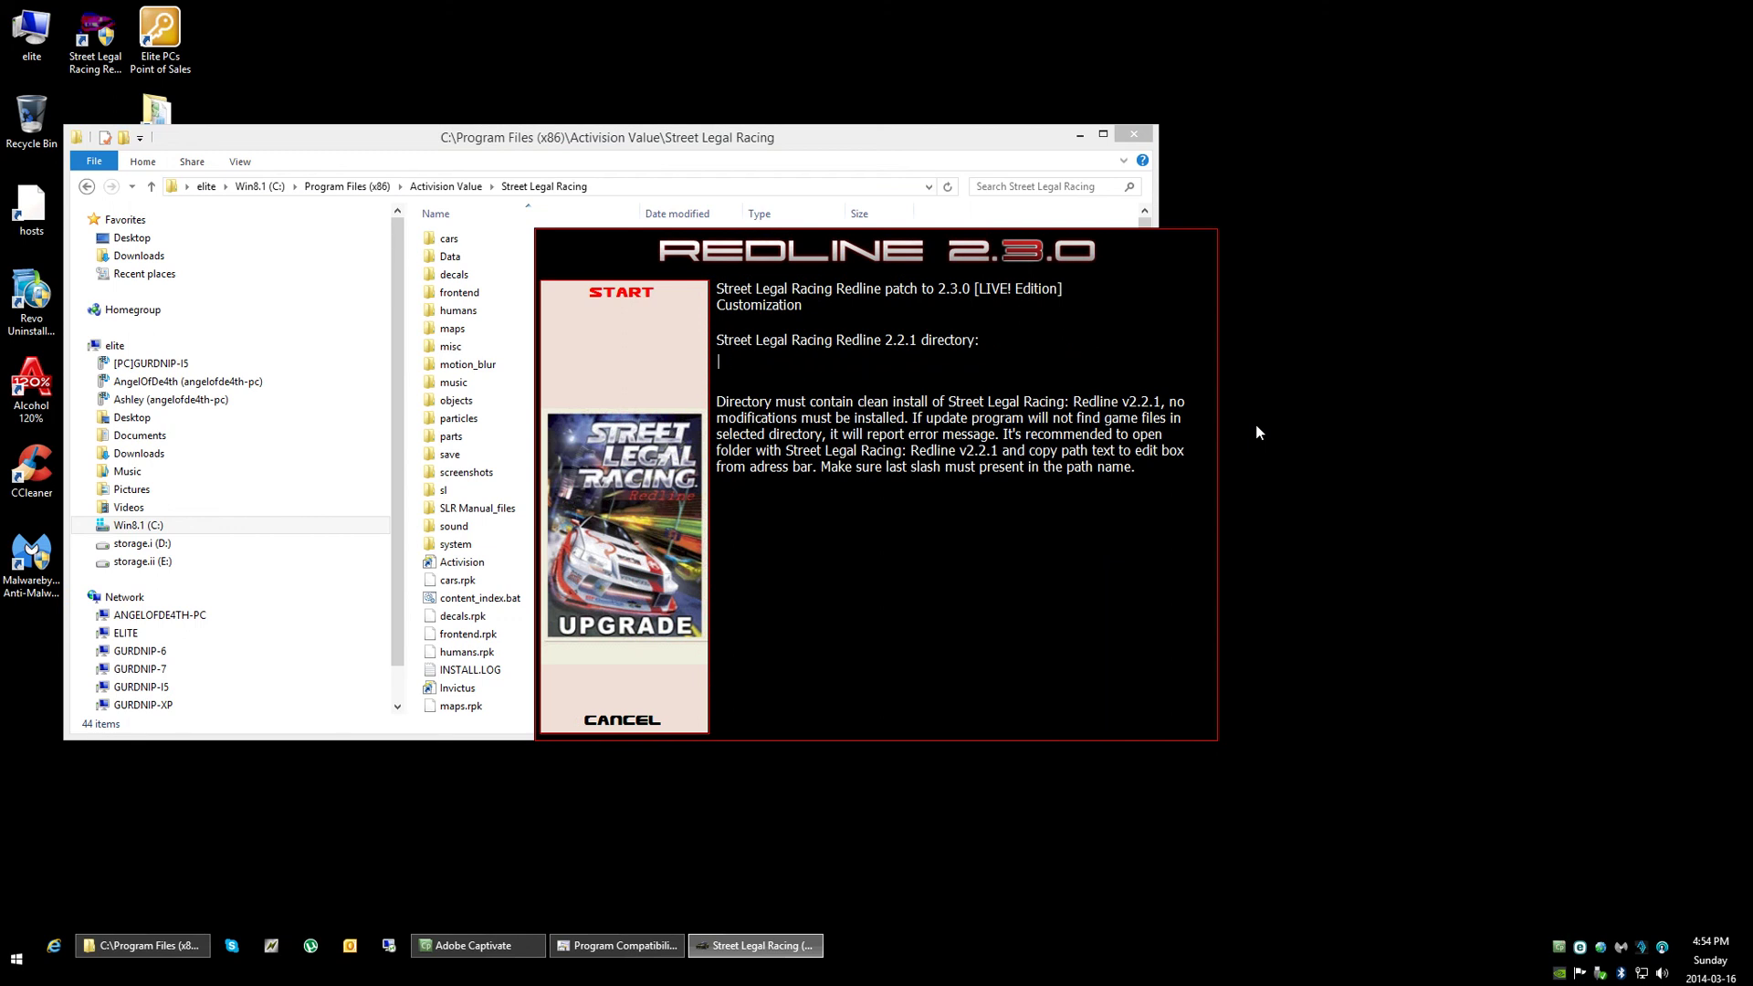
key(ctrl+v)
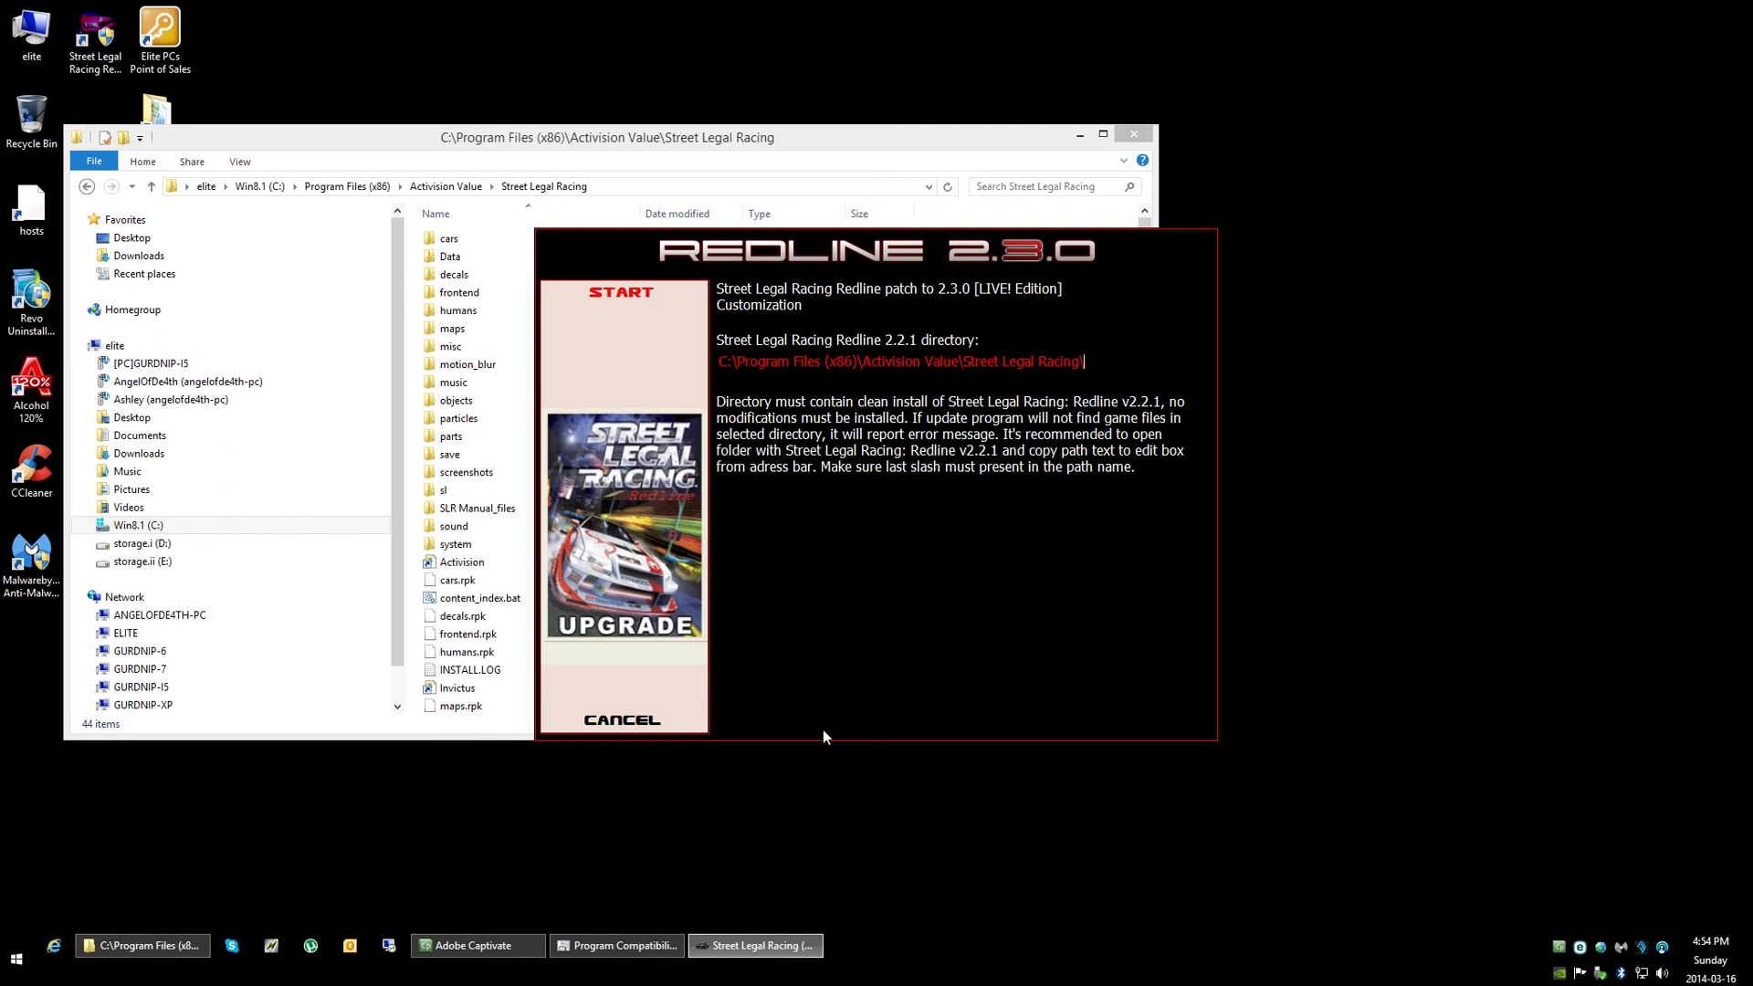
click(598, 724)
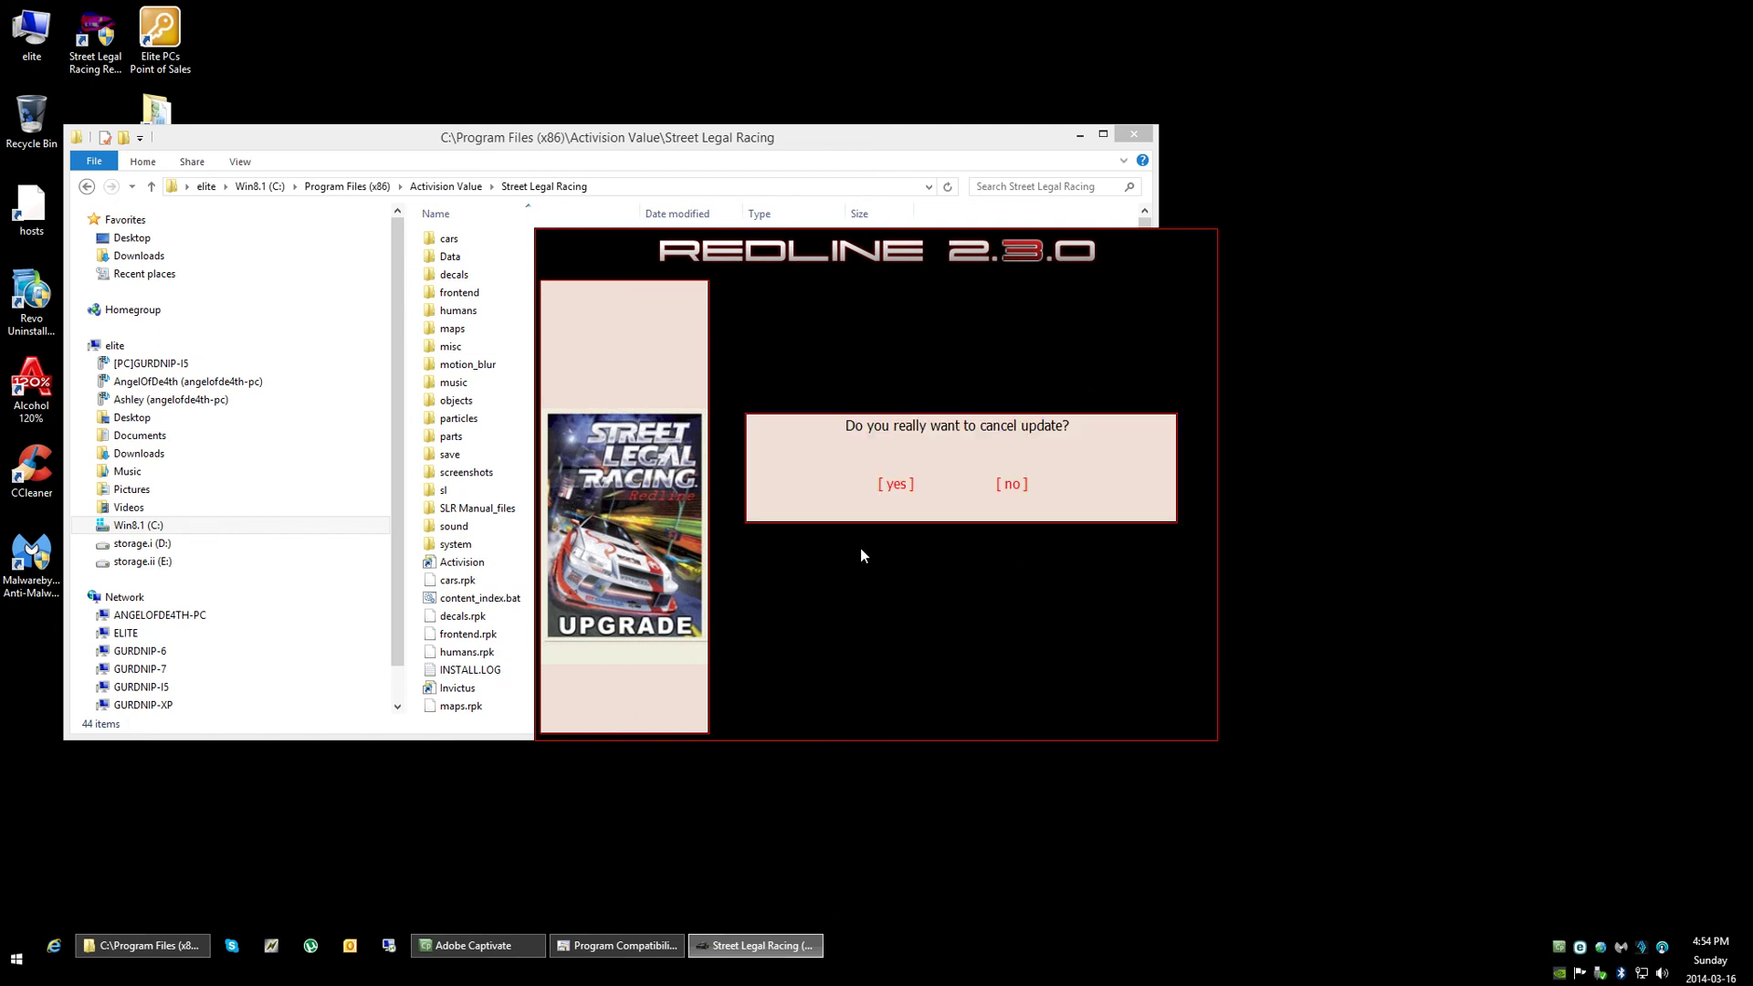
click(898, 486)
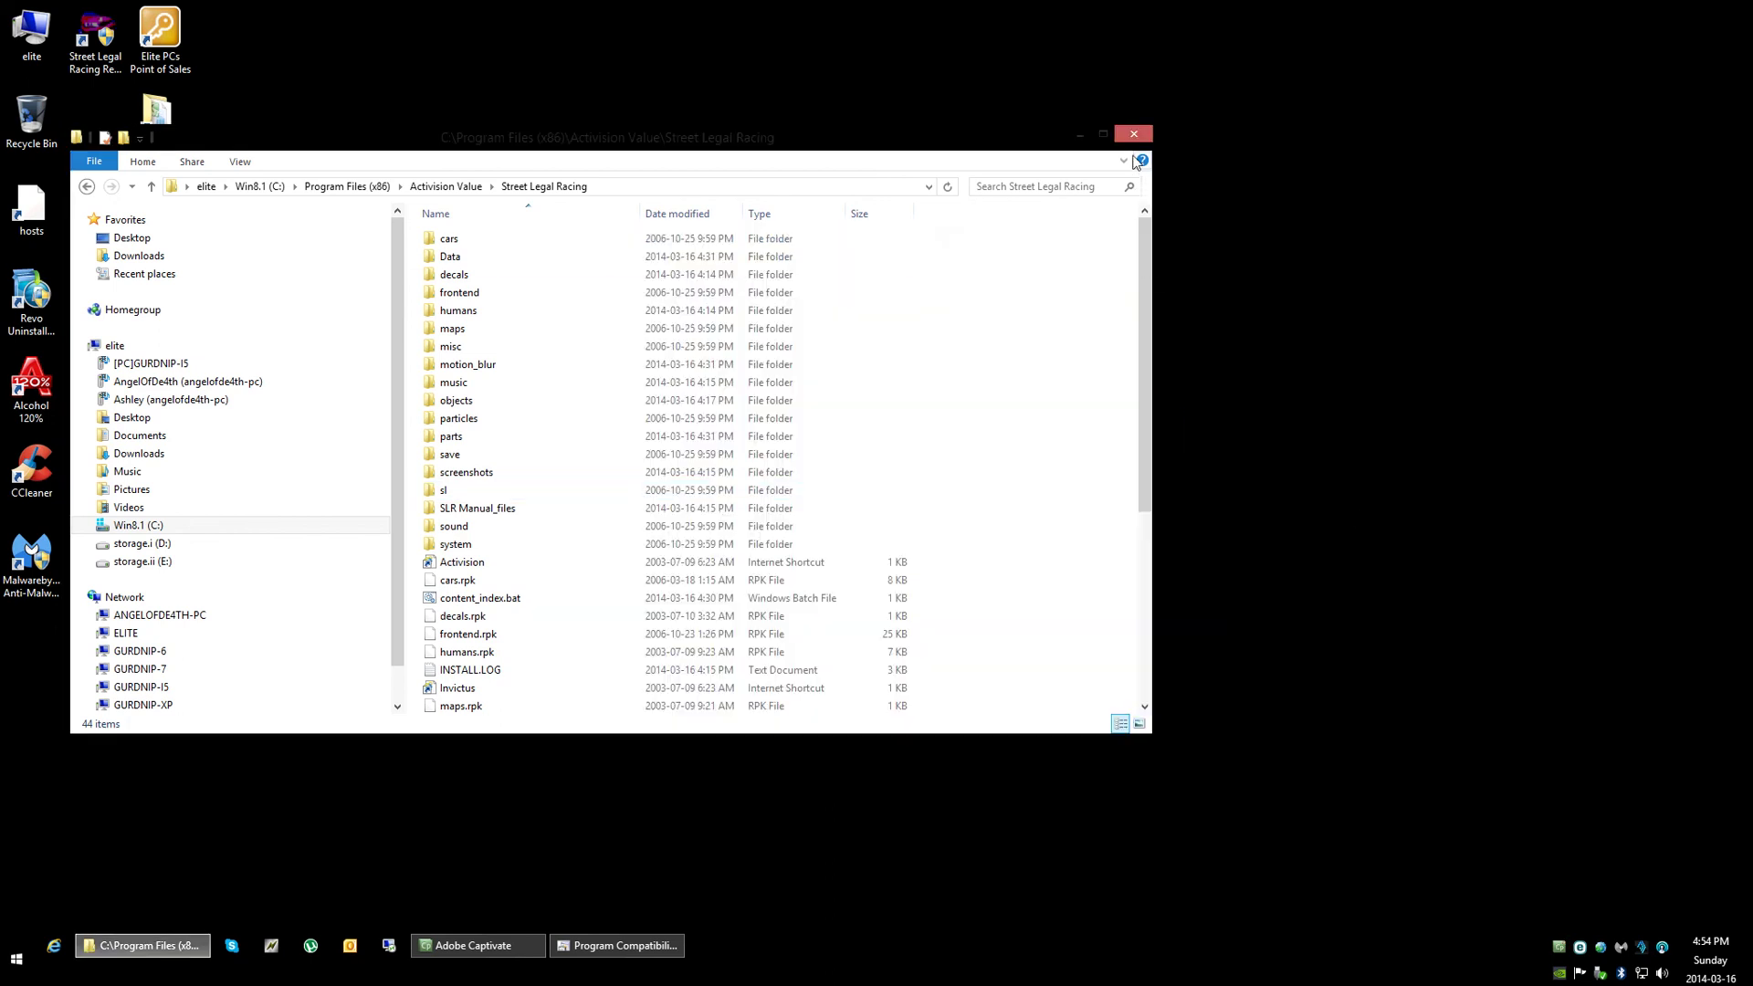
Step: Close Explorer and the troubleshooter, then set the desktop shortcut to Windows XP (Service Pack 2) compatibility mode
click(1133, 135)
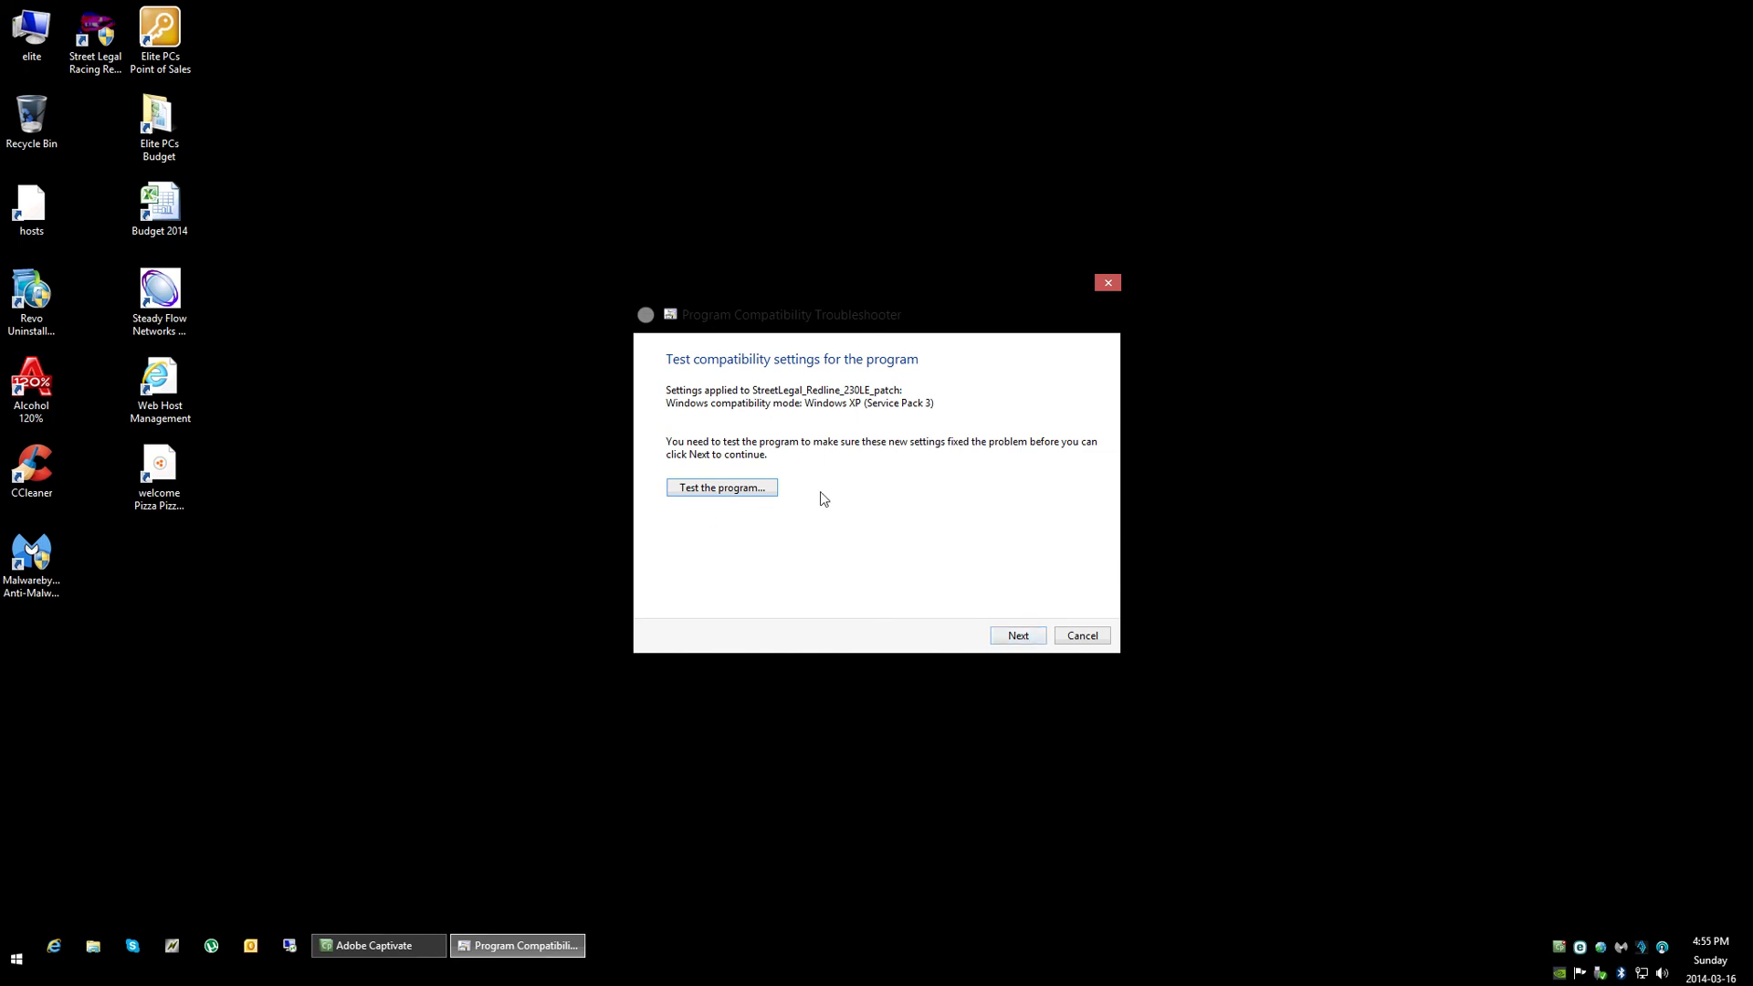
click(1081, 637)
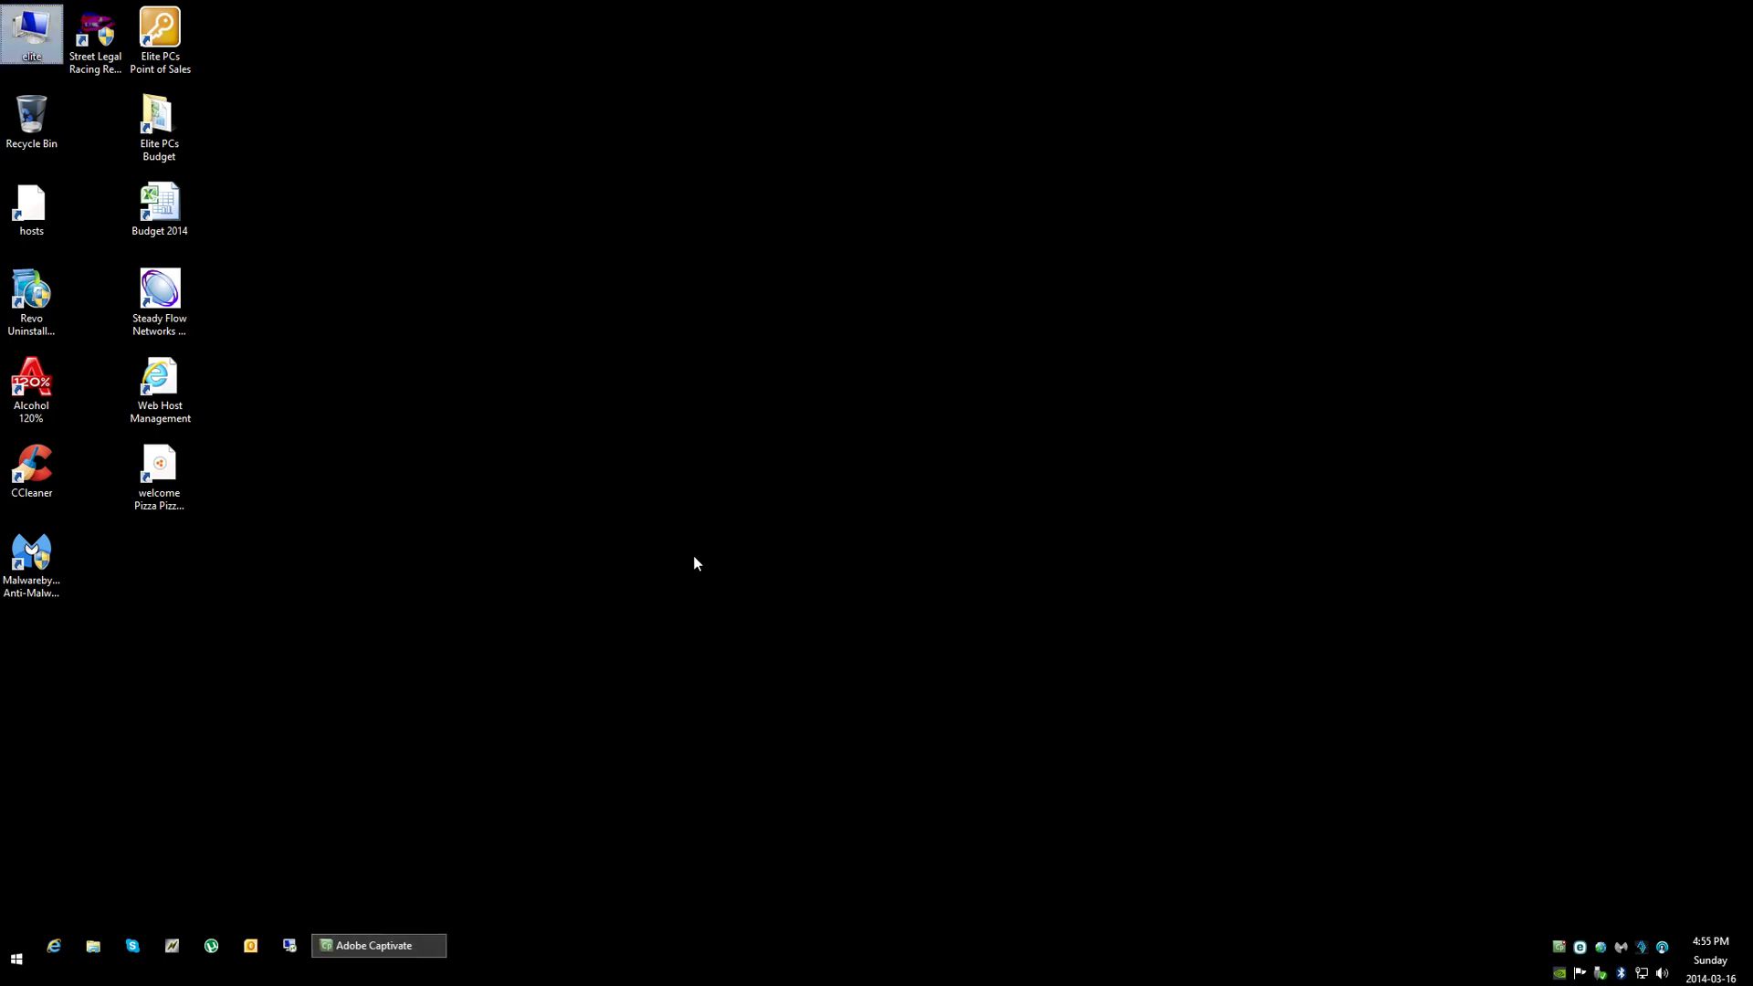
right_click(95, 28)
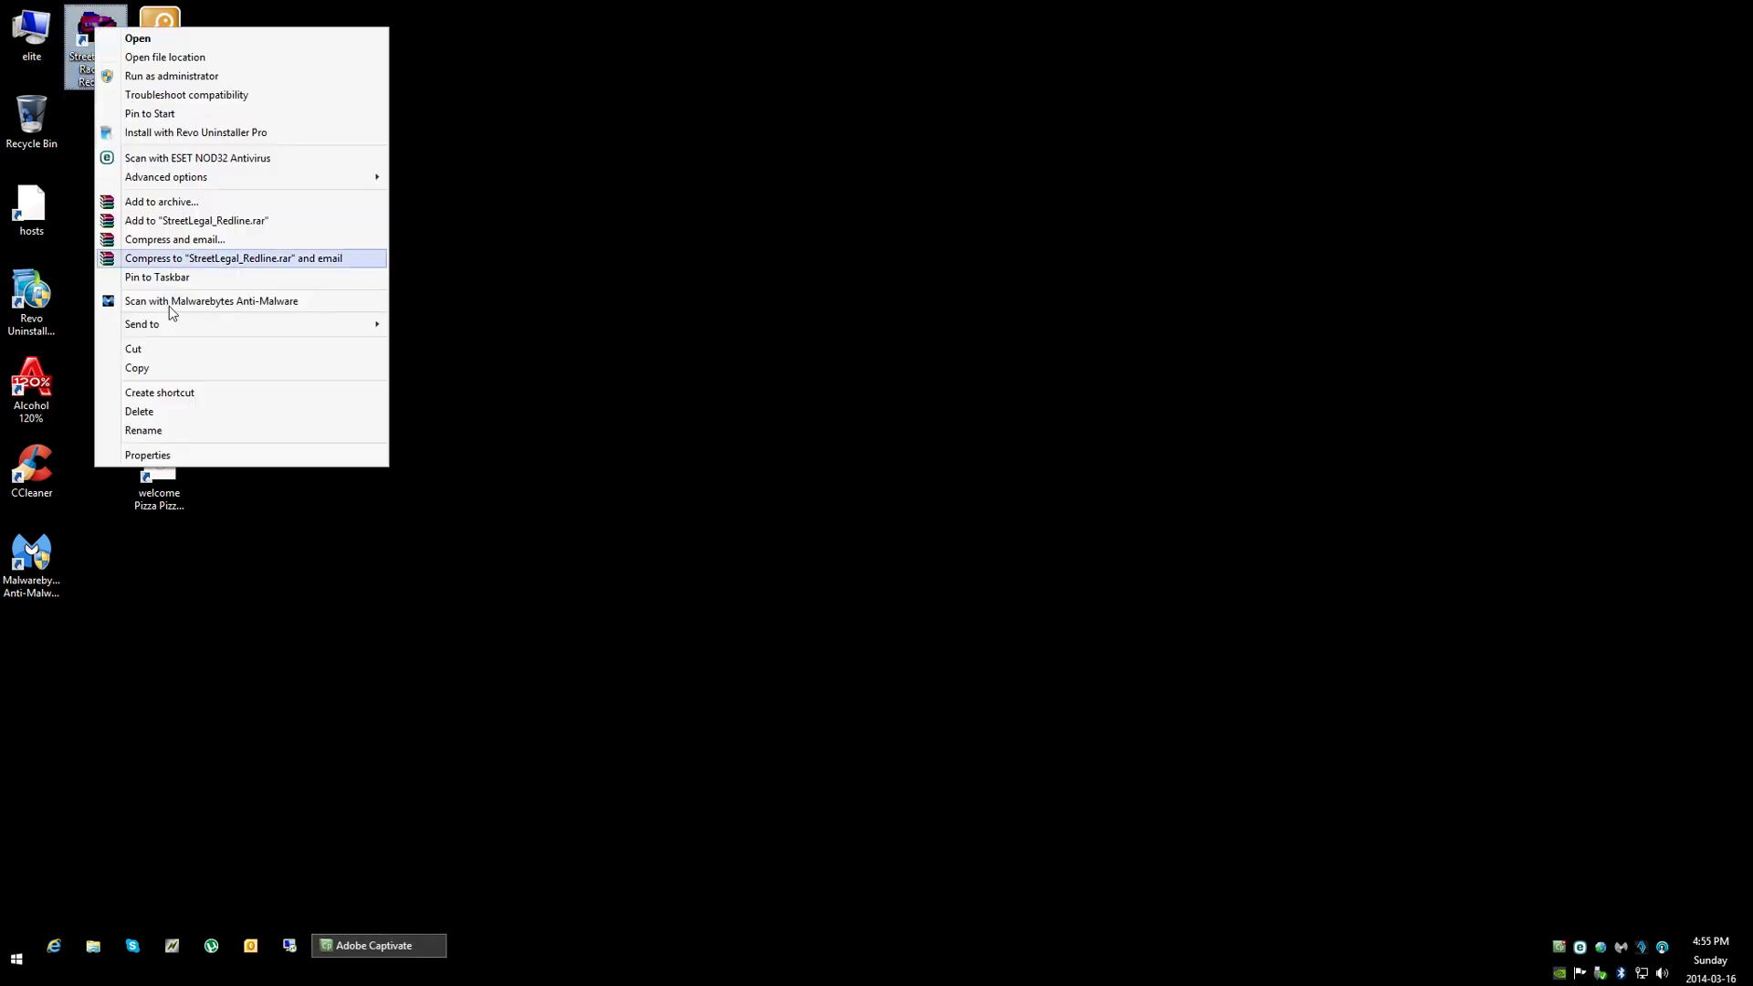
click(160, 456)
click(210, 73)
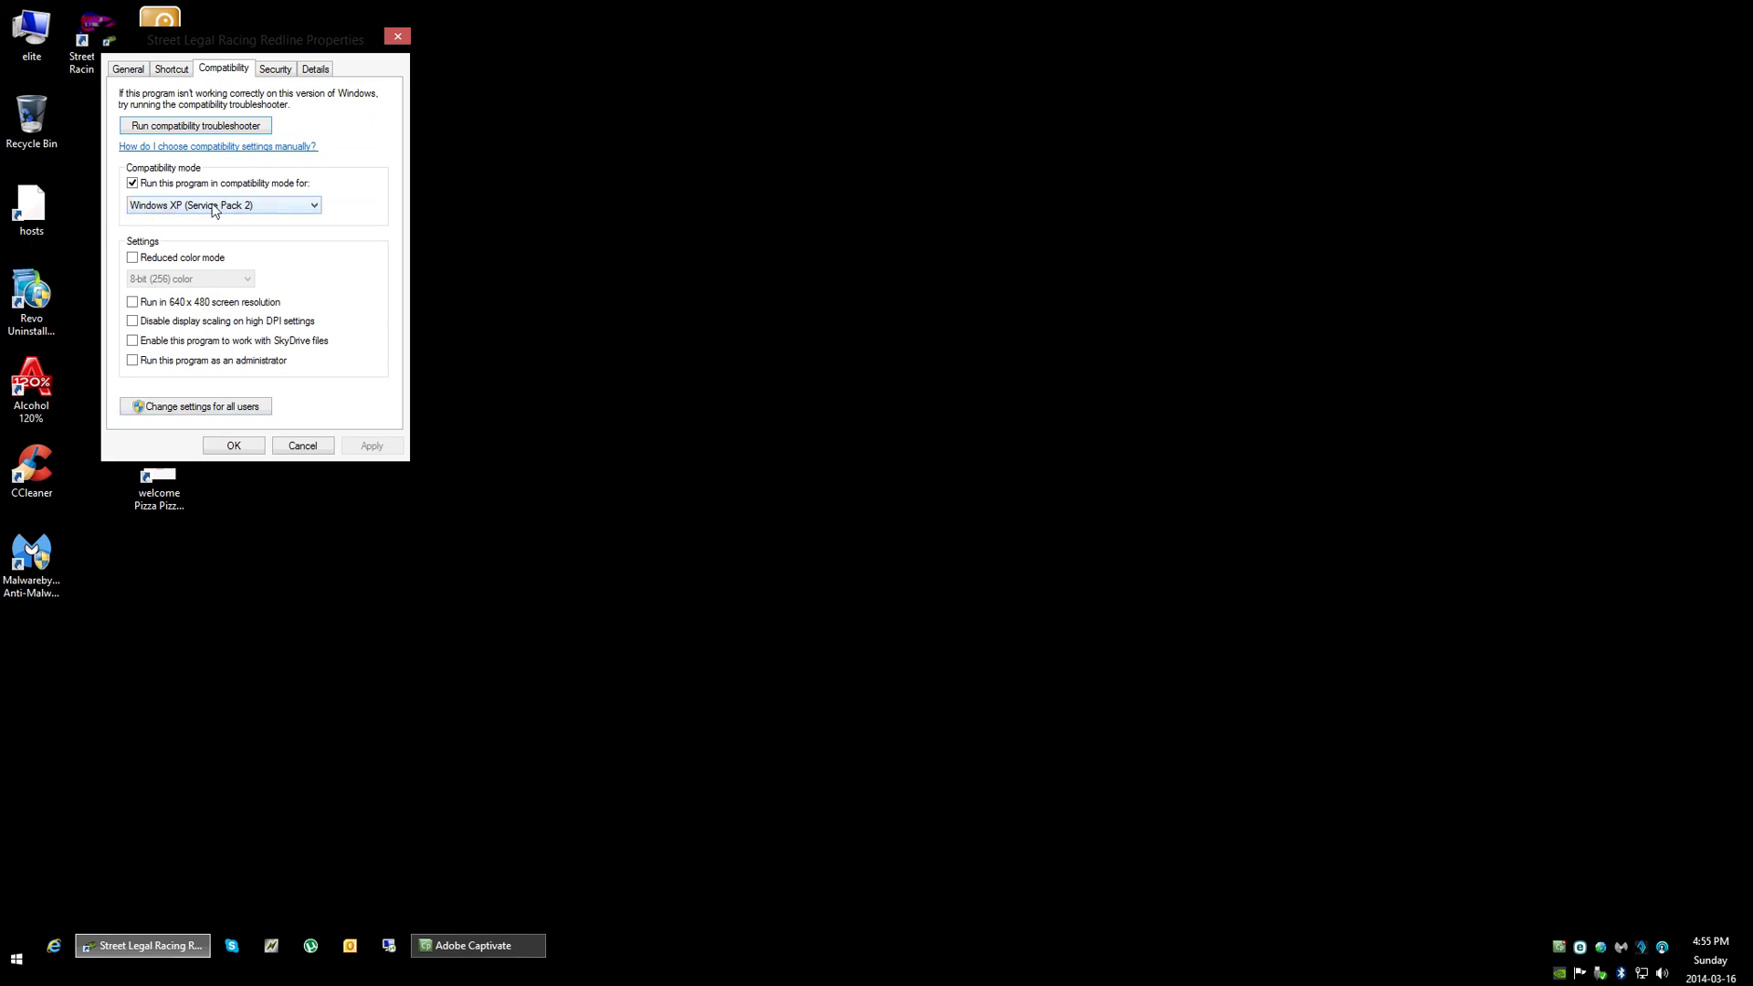
click(234, 447)
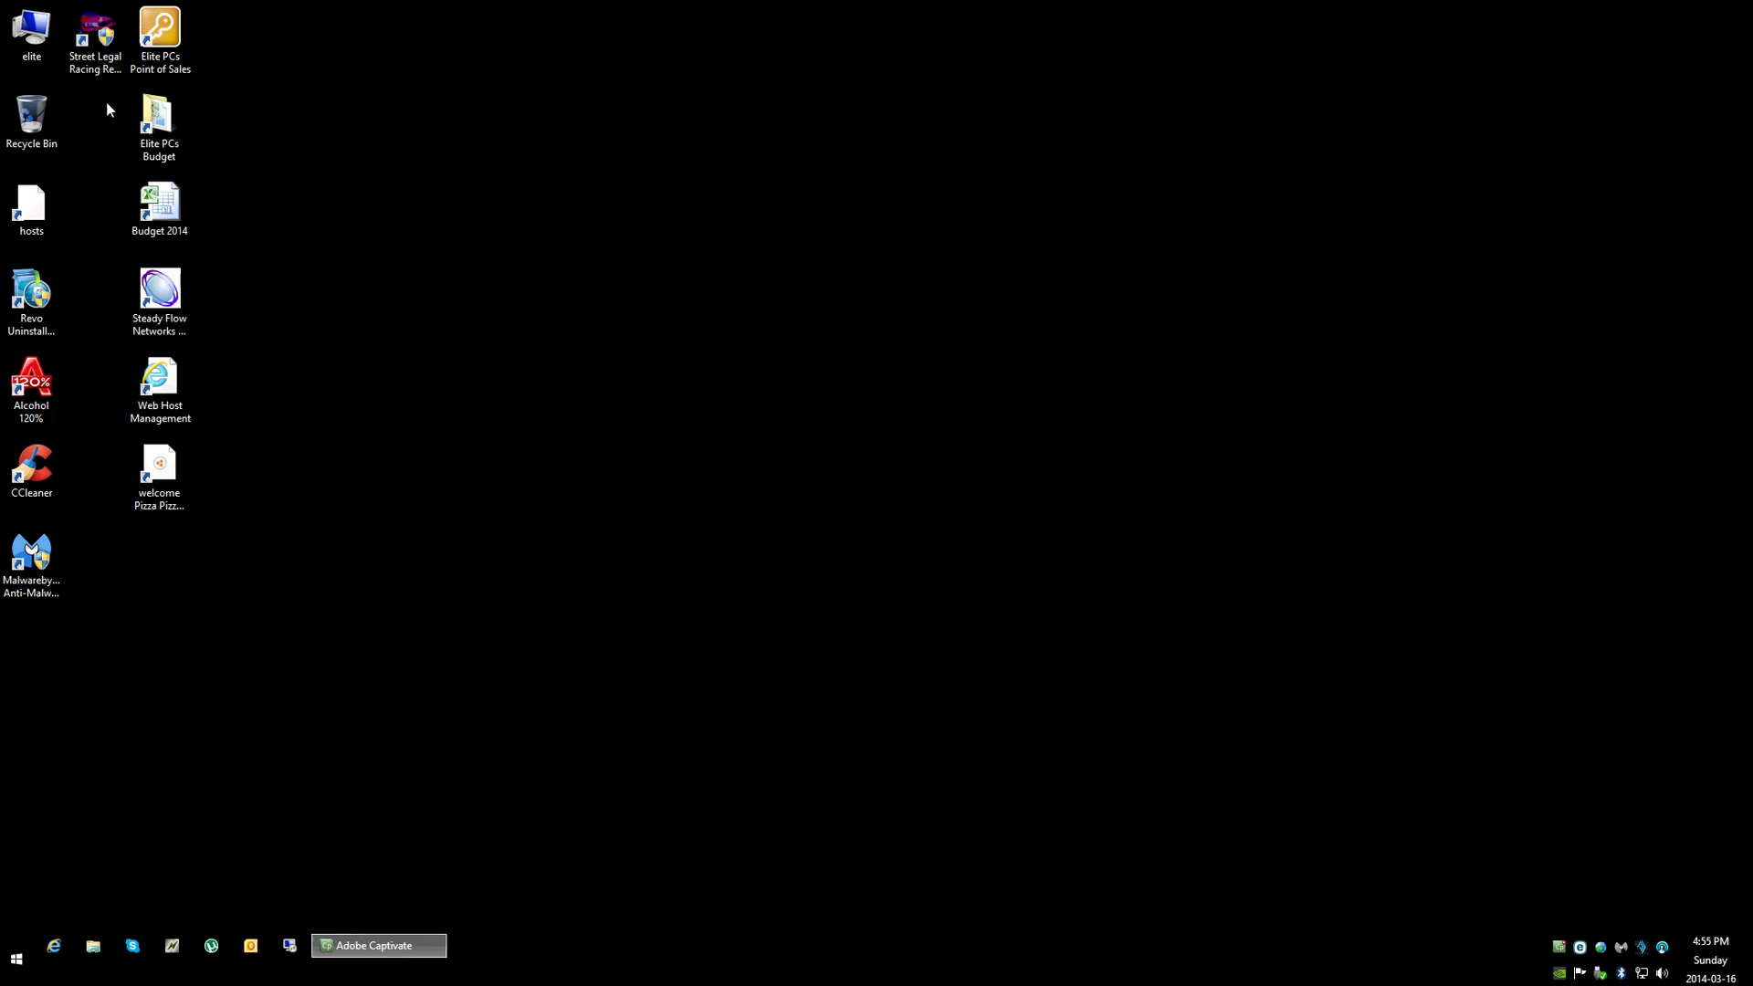
double_click(91, 51)
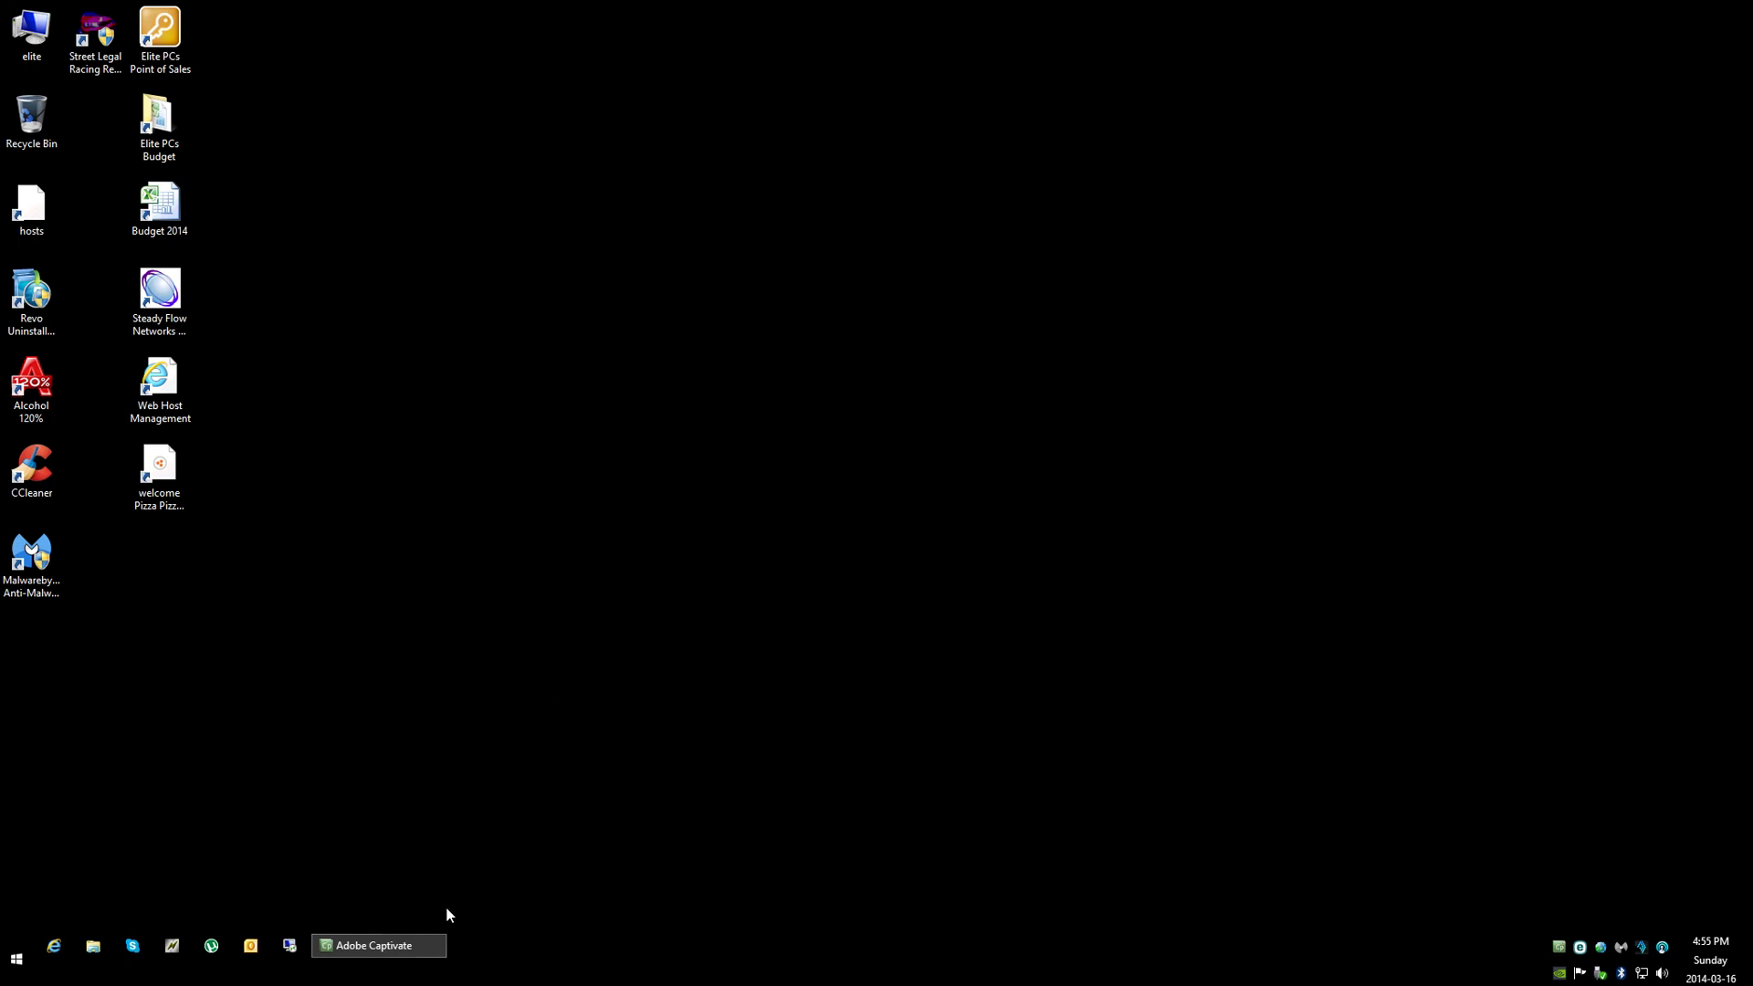
click(401, 946)
mouse_move(403, 949)
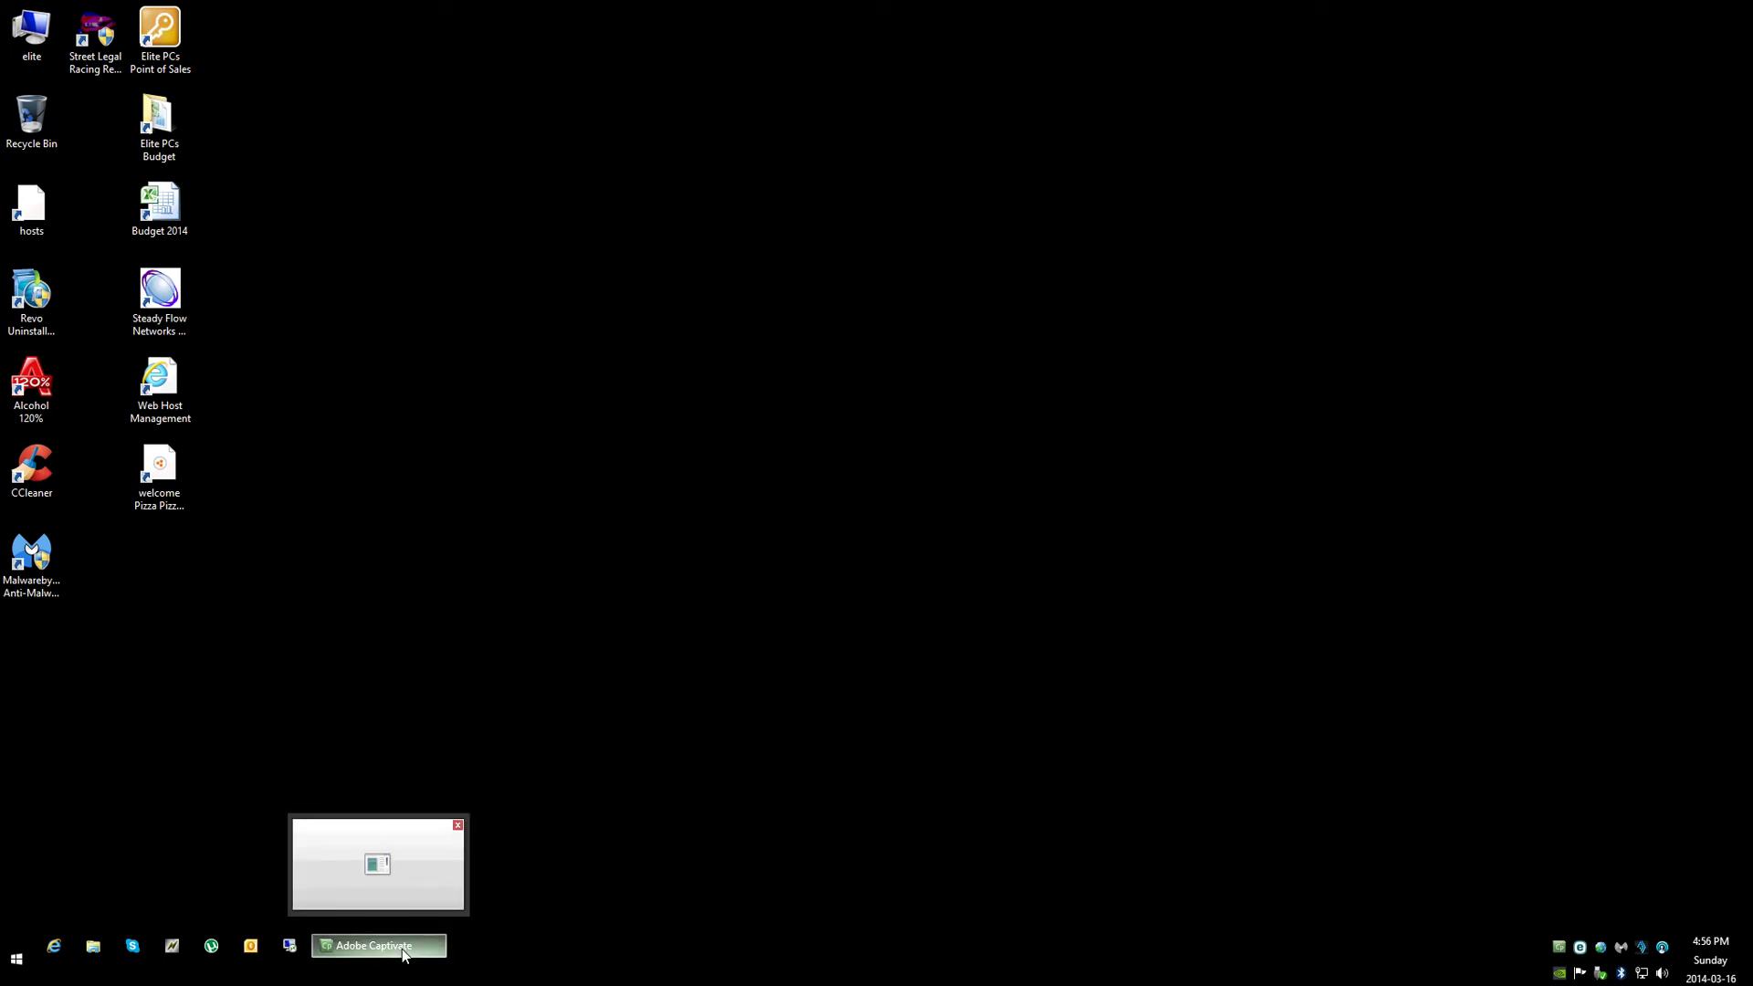